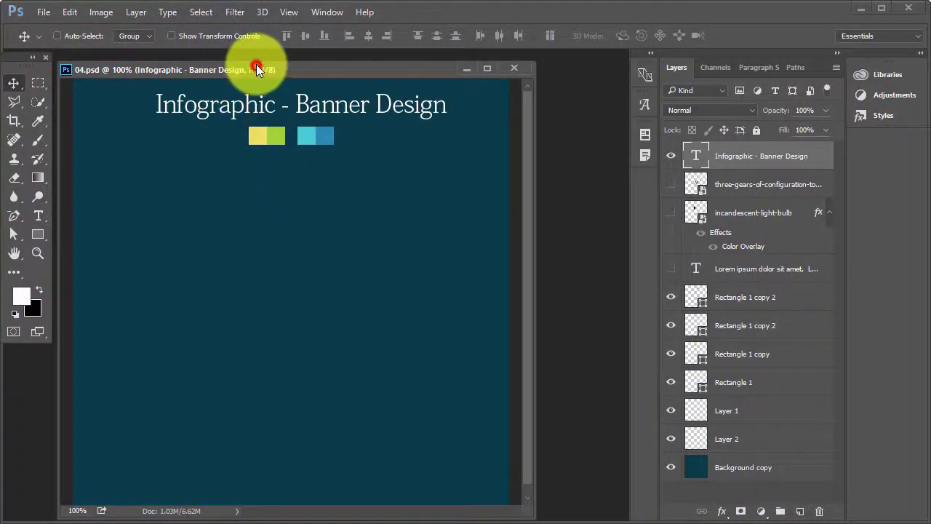
# - Reposition the document window and check the Image Size settings, leaving them unchanged
pyautogui.moveTo(254, 69); pyautogui.dragTo(255, 62)
pyautogui.moveTo(528, 509); pyautogui.dragTo(503, 518)
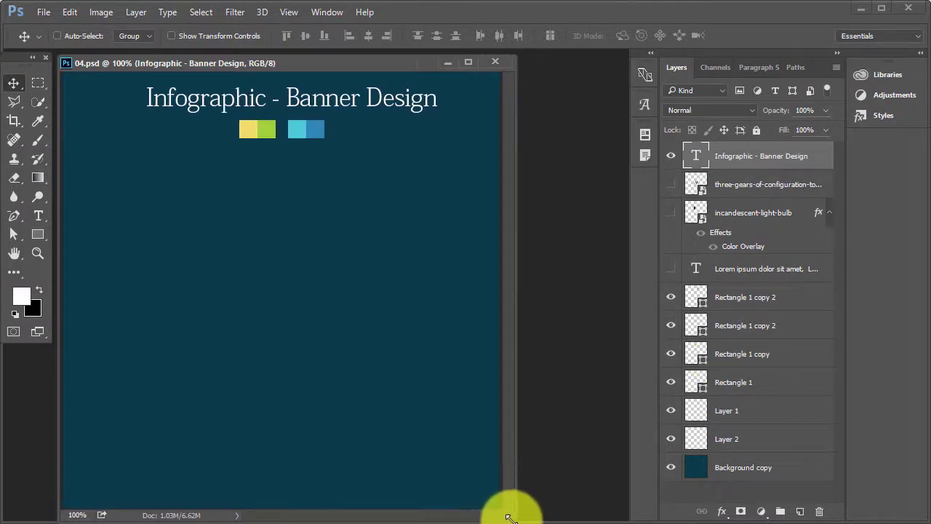
pyautogui.moveTo(503, 518); pyautogui.dragTo(518, 518)
pyautogui.click(99, 12)
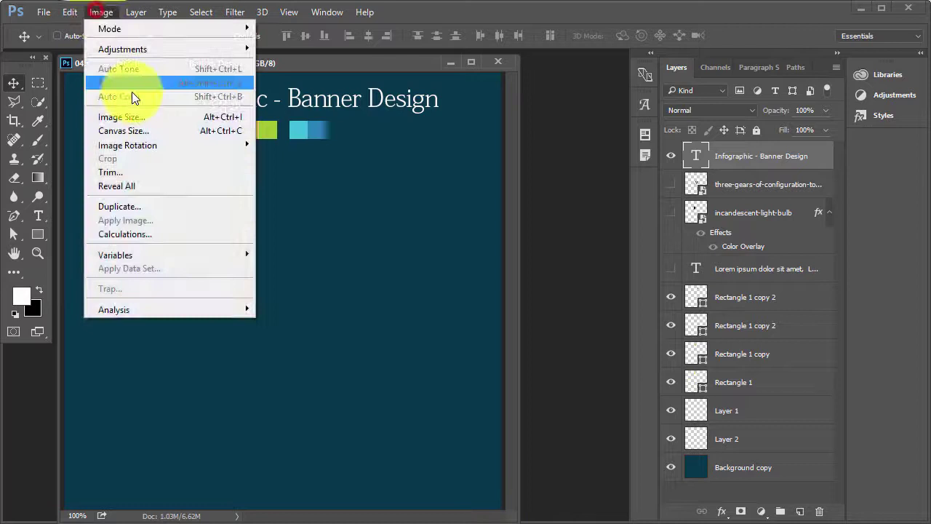
pyautogui.click(139, 113)
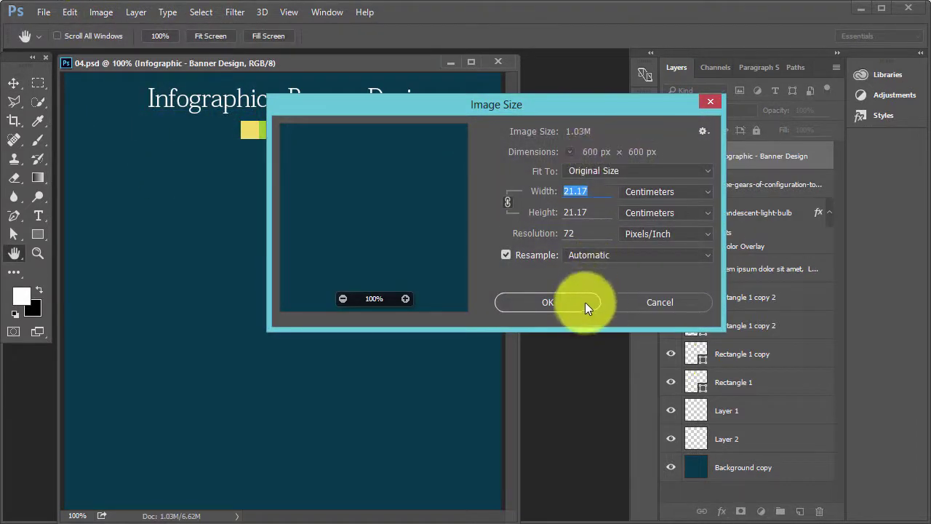
pyautogui.click(581, 303)
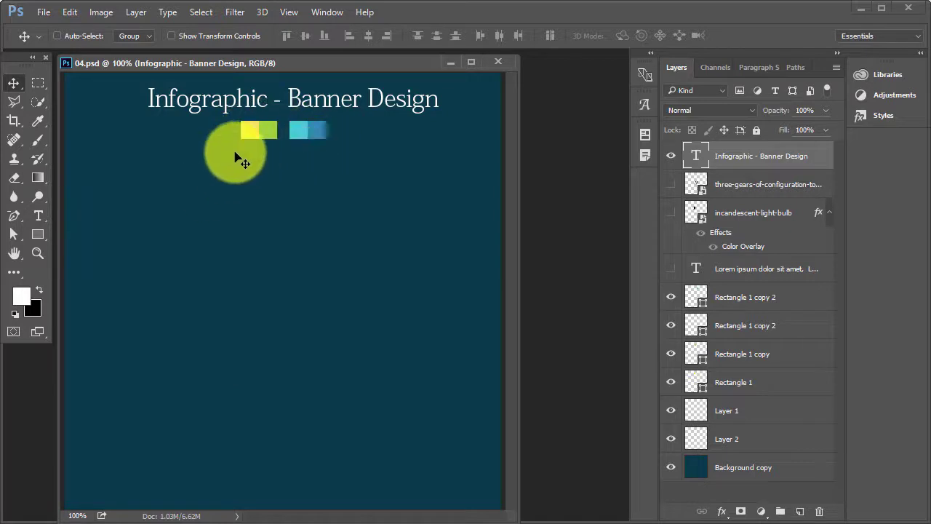
# - Set the foreground colour to the dark blue swatch 2682b5 and select Background copy
pyautogui.click(23, 297)
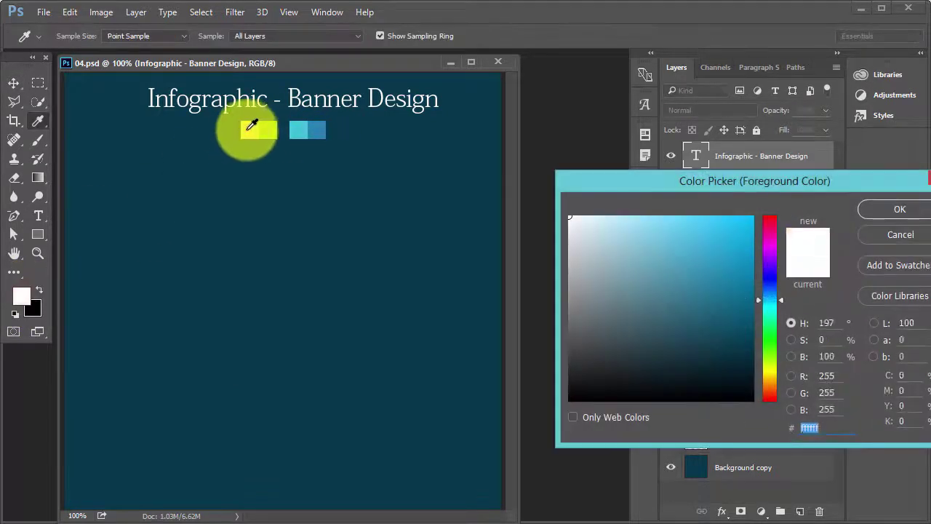
pyautogui.click(249, 128)
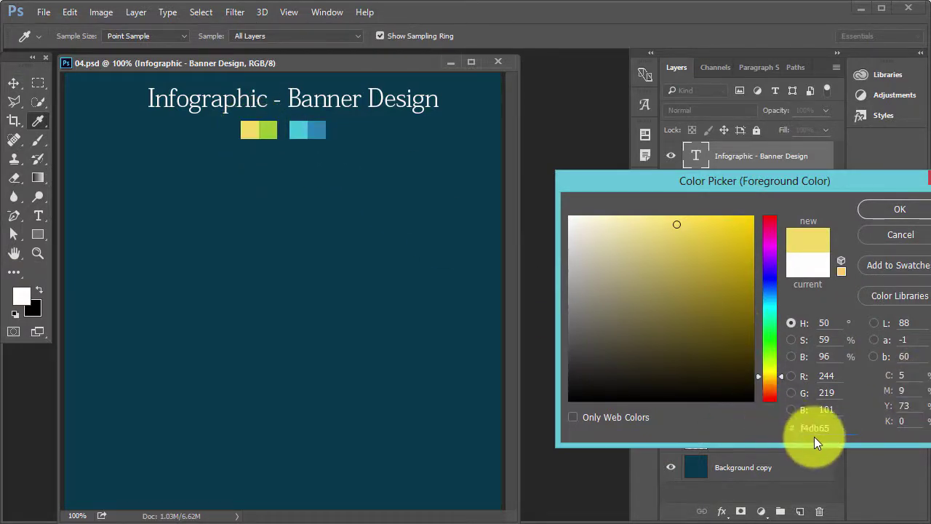
pyautogui.click(268, 129)
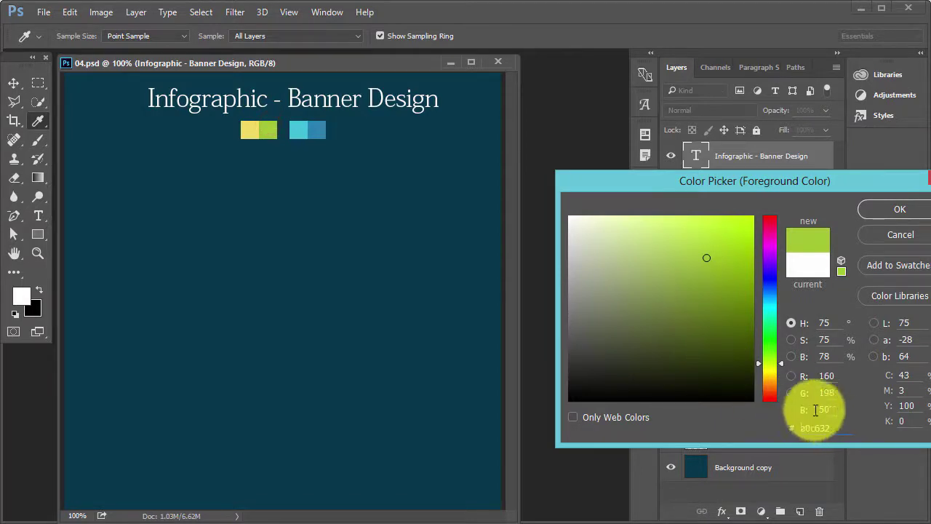
pyautogui.click(301, 129)
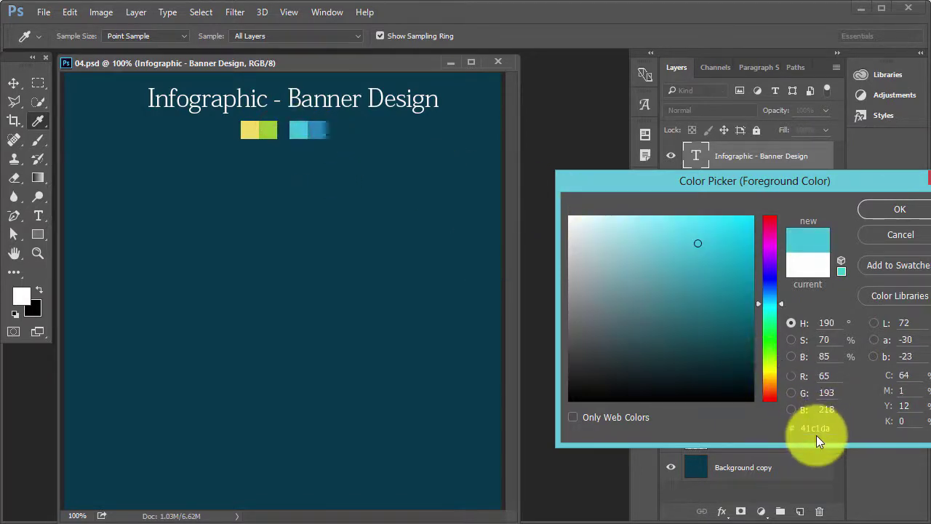
pyautogui.click(809, 429)
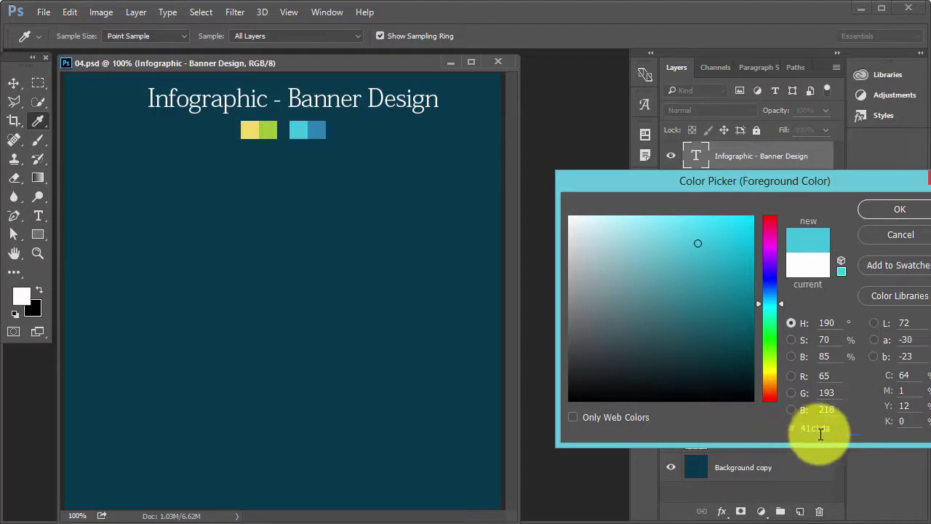
pyautogui.click(318, 130)
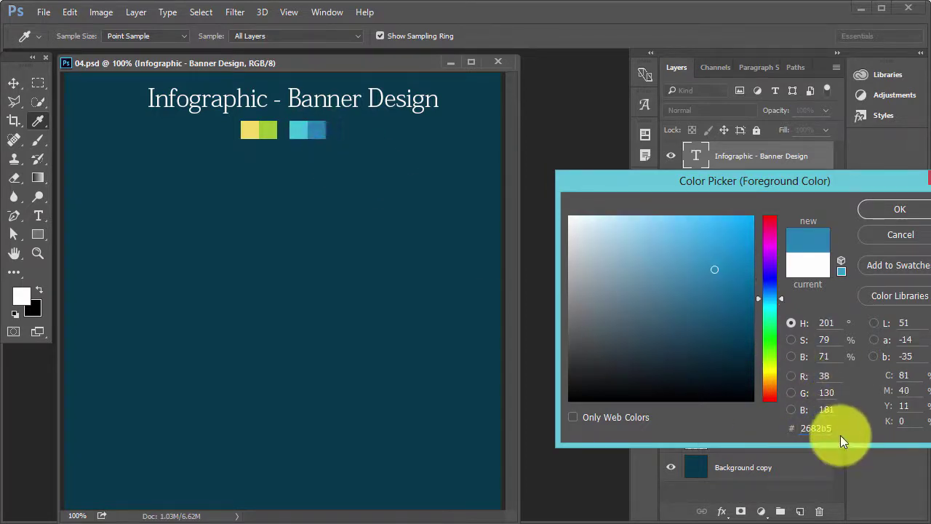
pyautogui.click(897, 210)
pyautogui.press('v')
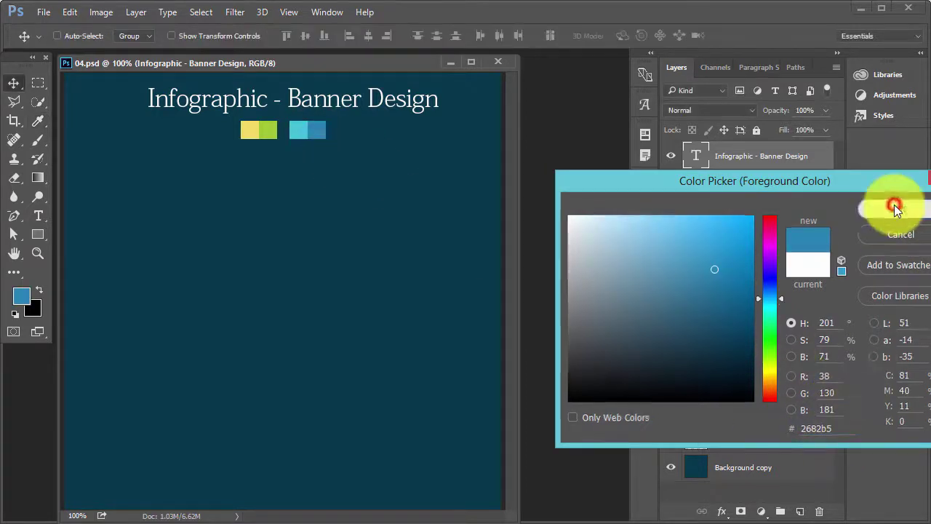
pyautogui.click(715, 478)
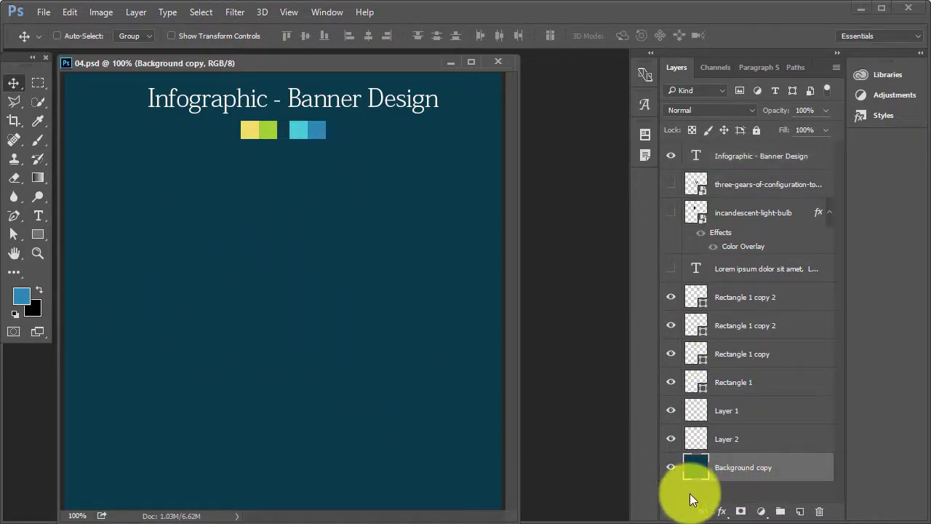
# - Add an 88° teal Gradient Overlay to Background copy and save the file
pyautogui.click(723, 512)
pyautogui.click(724, 455)
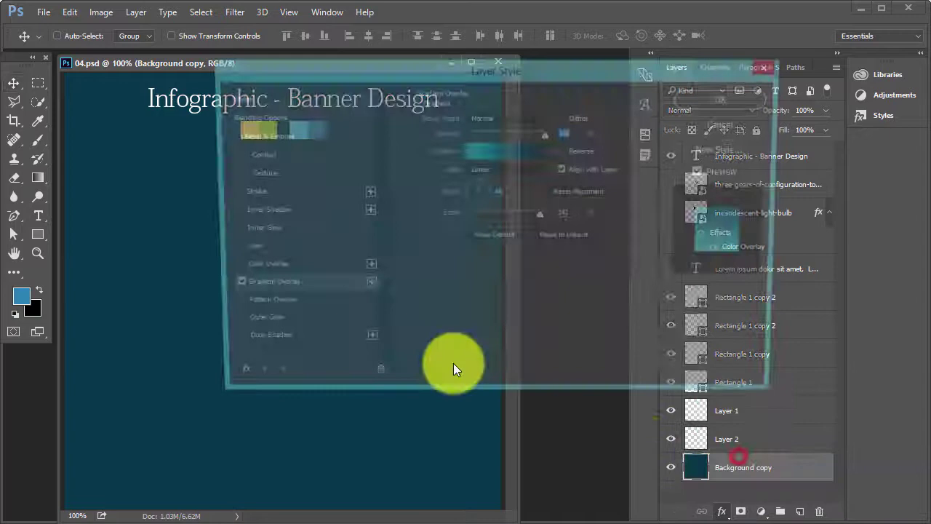
pyautogui.moveTo(568, 147); pyautogui.dragTo(463, 235)
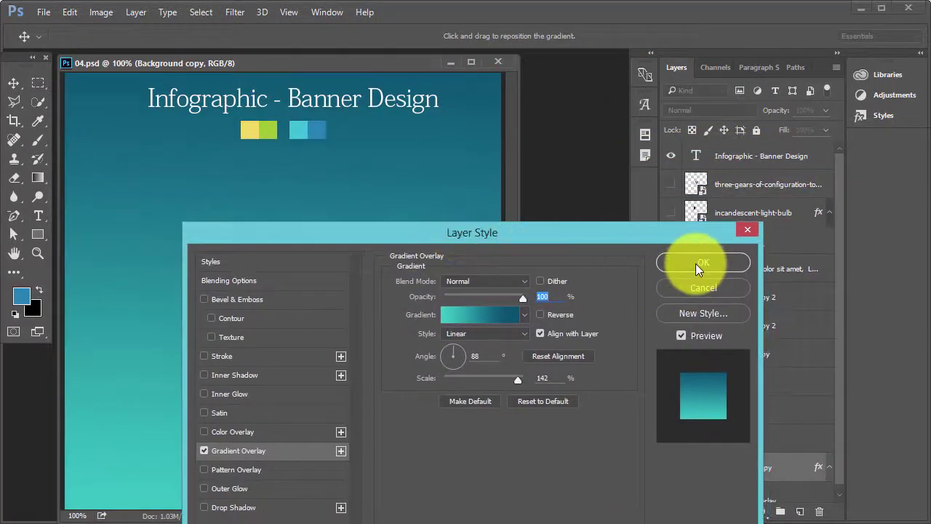
pyautogui.click(696, 263)
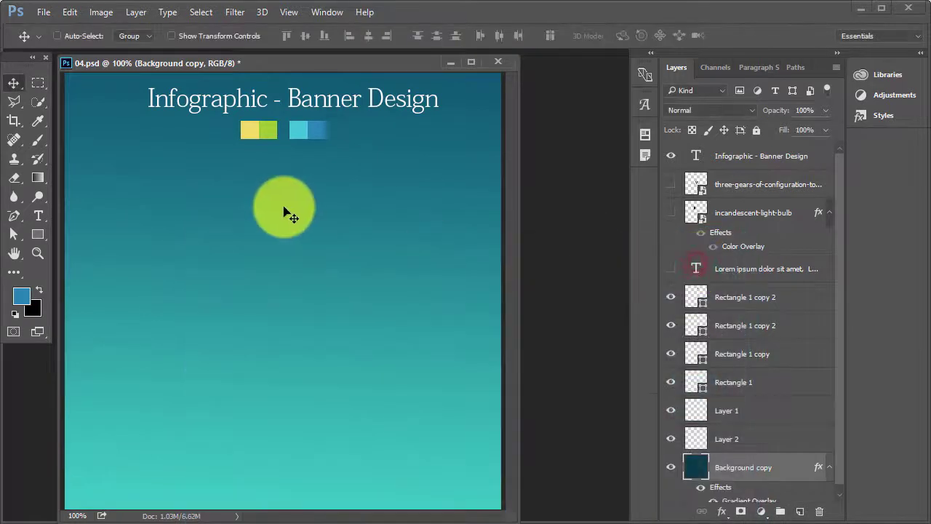
pyautogui.hotkey('ctrl', 's')
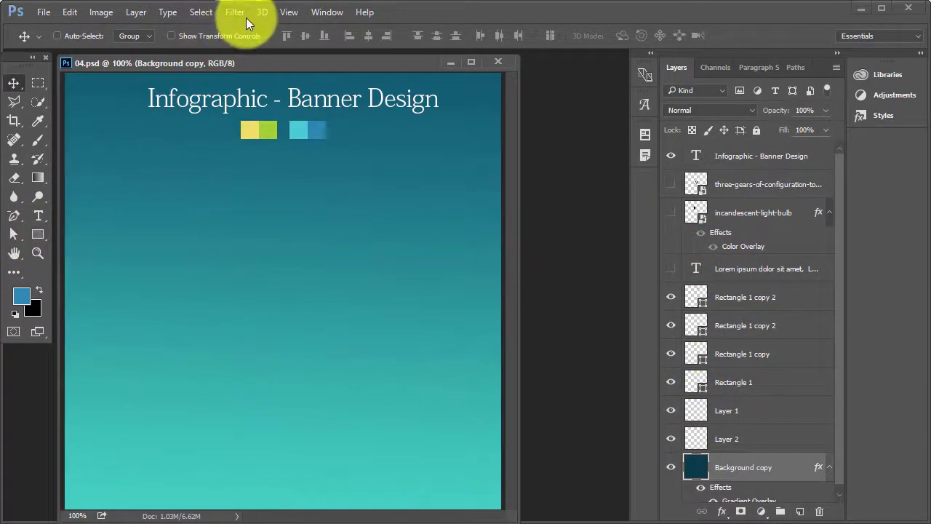
# - Show the grid and select the Infographic - Banner Design layer for the new shape
pyautogui.click(298, 12)
pyautogui.click(358, 256)
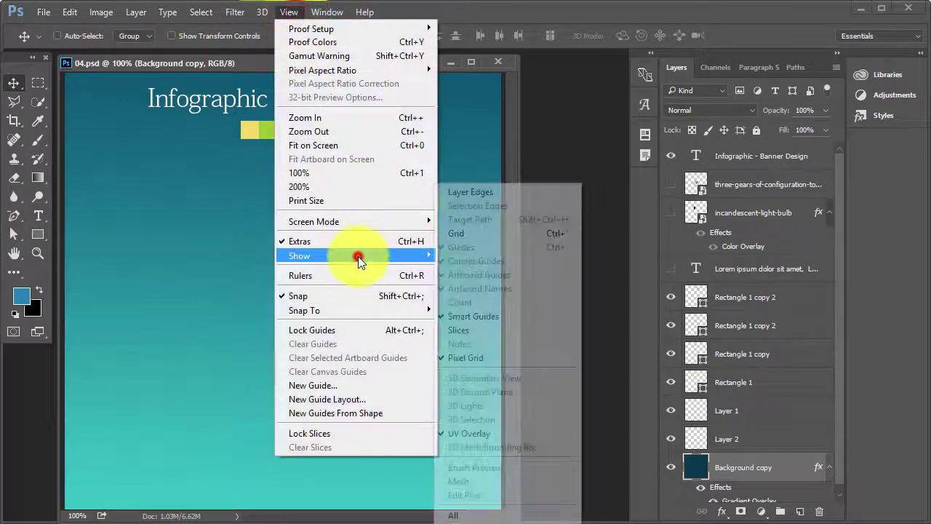
pyautogui.click(478, 247)
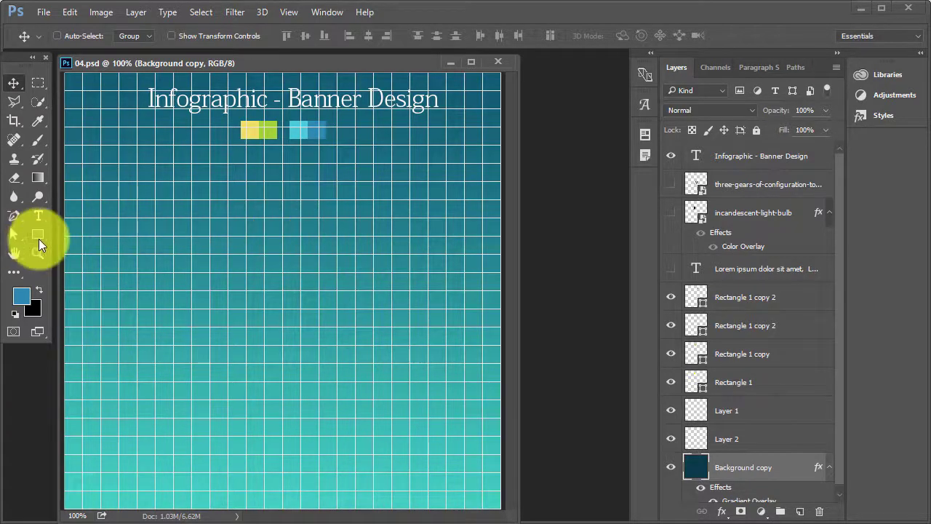
pyautogui.moveTo(39, 238); pyautogui.dragTo(77, 236)
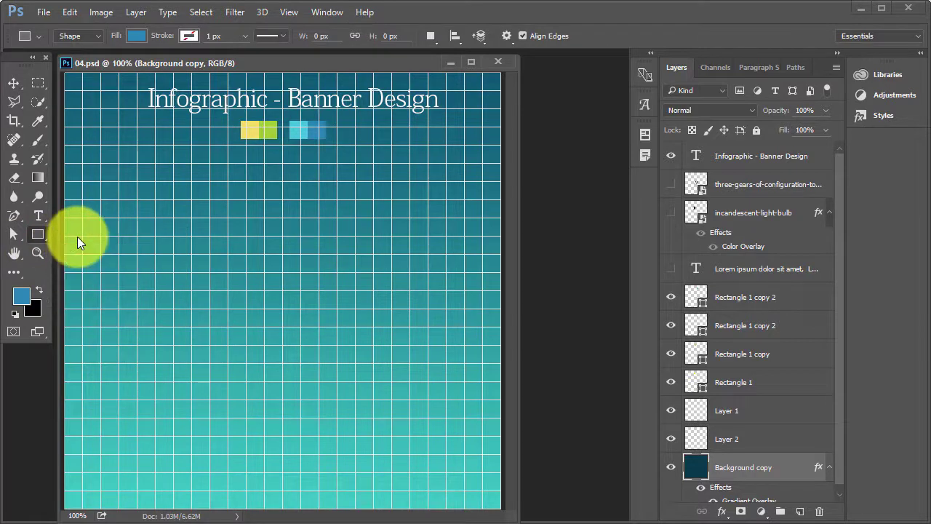
pyautogui.click(803, 156)
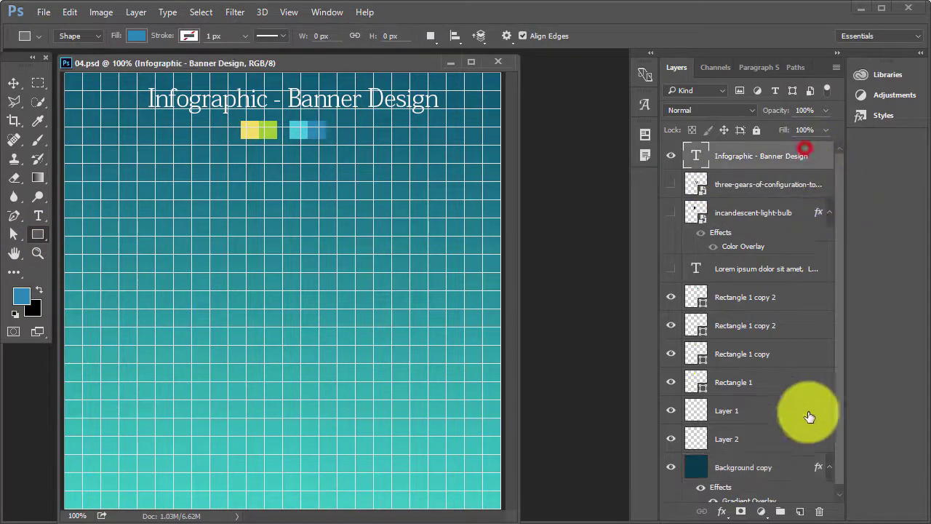
pyautogui.click(800, 512)
# - Draw a 550×125 px rectangle across the upper banner and fill it with the yellow swatch
pyautogui.moveTo(86, 163); pyautogui.dragTo(483, 254)
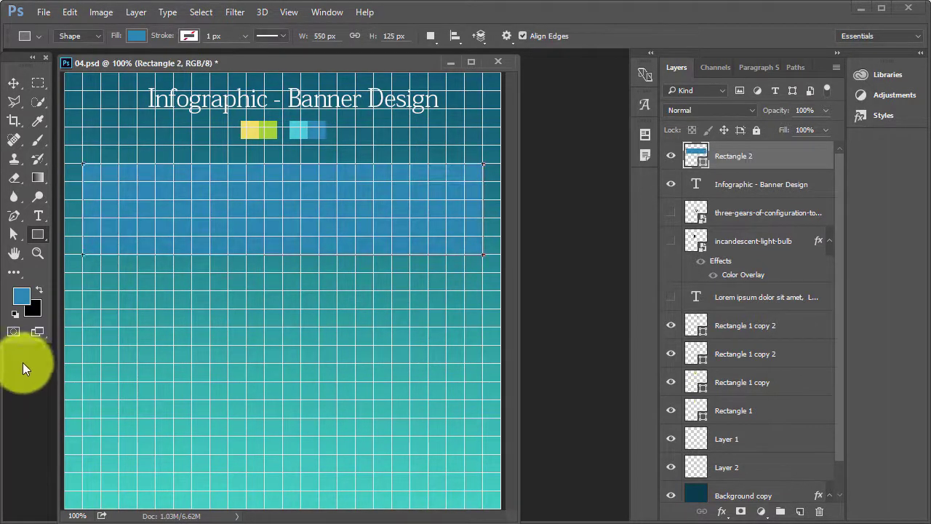
pyautogui.doubleClick(703, 166)
pyautogui.click(251, 128)
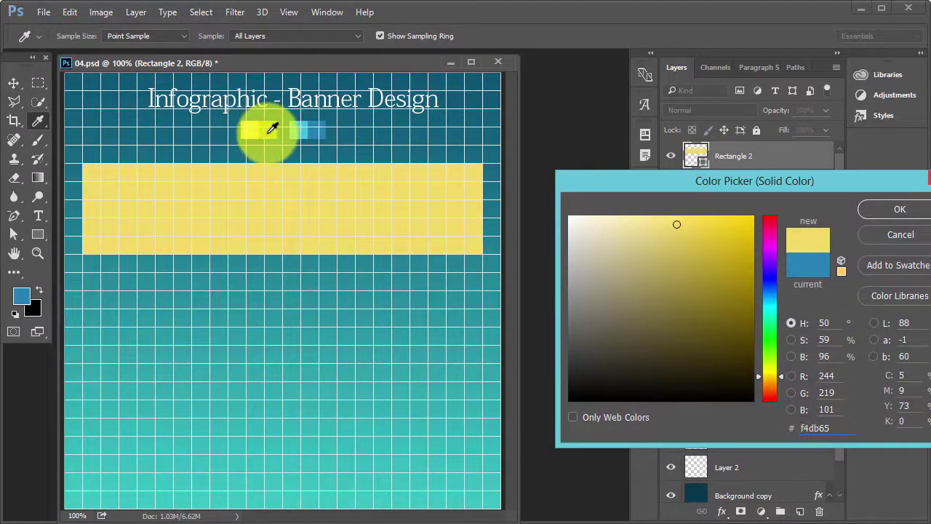
pyautogui.click(268, 133)
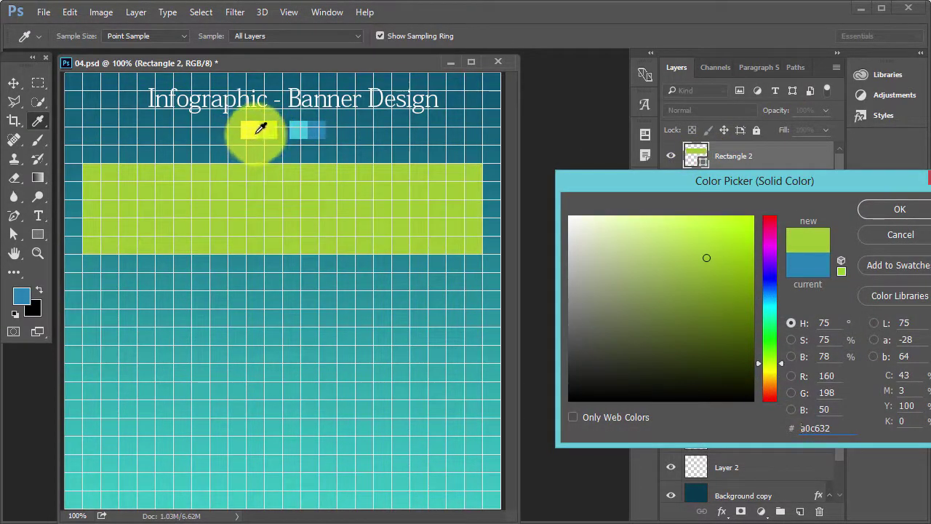
pyautogui.click(251, 130)
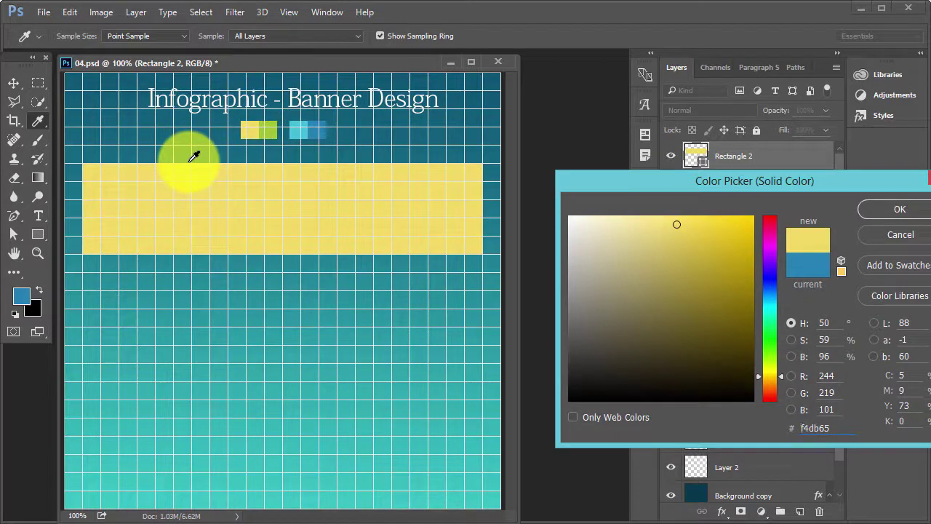
pyautogui.click(879, 211)
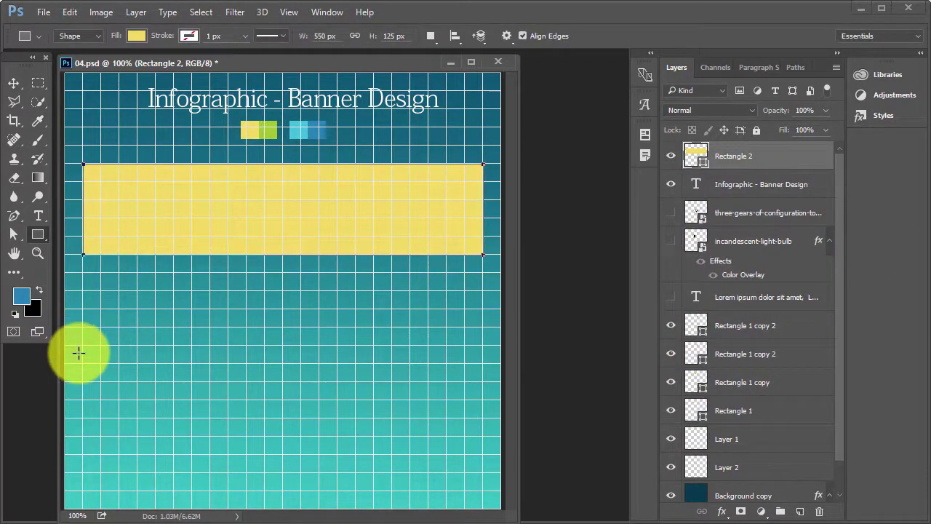
# - Add an anchor point on the yellow rectangle's top edge
pyautogui.click(13, 215)
pyautogui.click(46, 218)
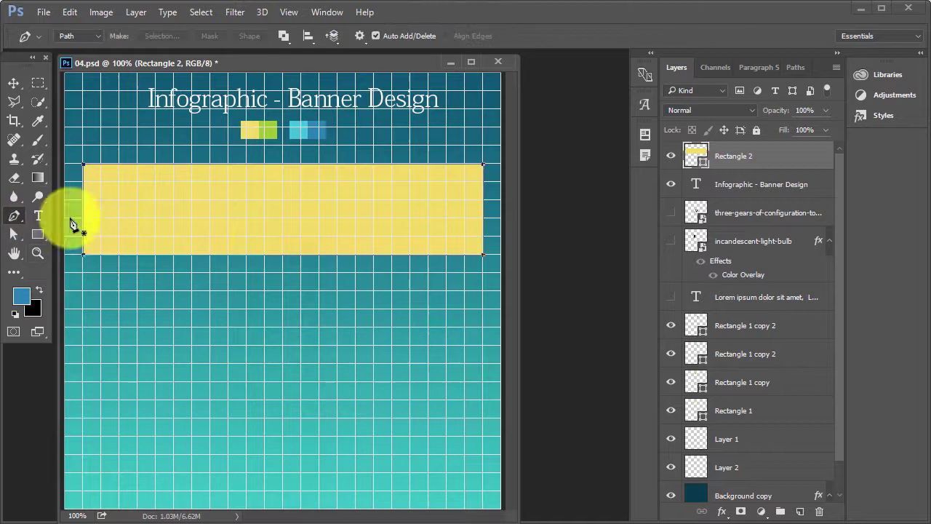
pyautogui.click(15, 216)
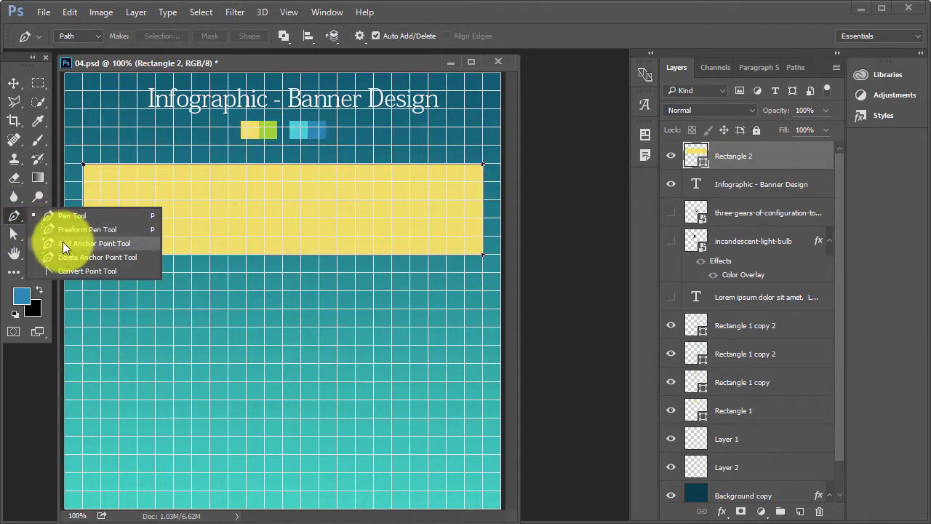
pyautogui.click(62, 243)
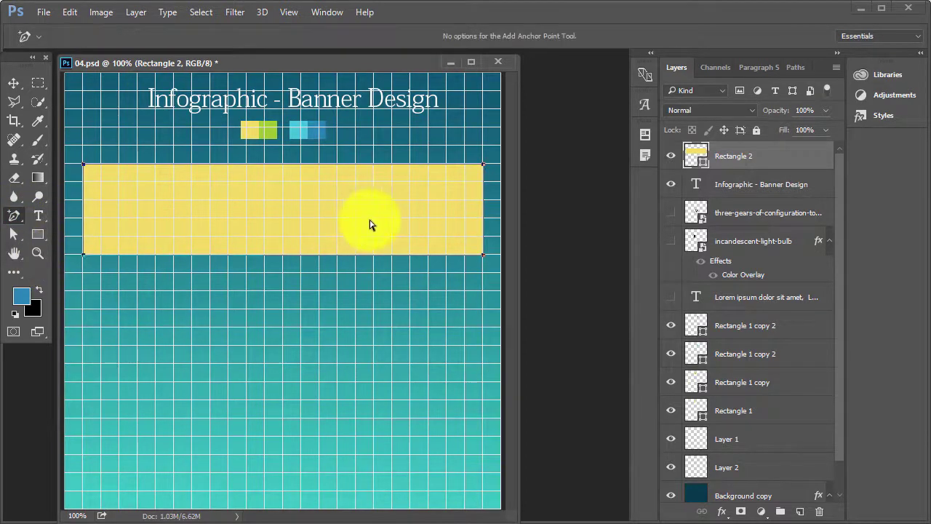
pyautogui.hotkey('ctrl', '+')
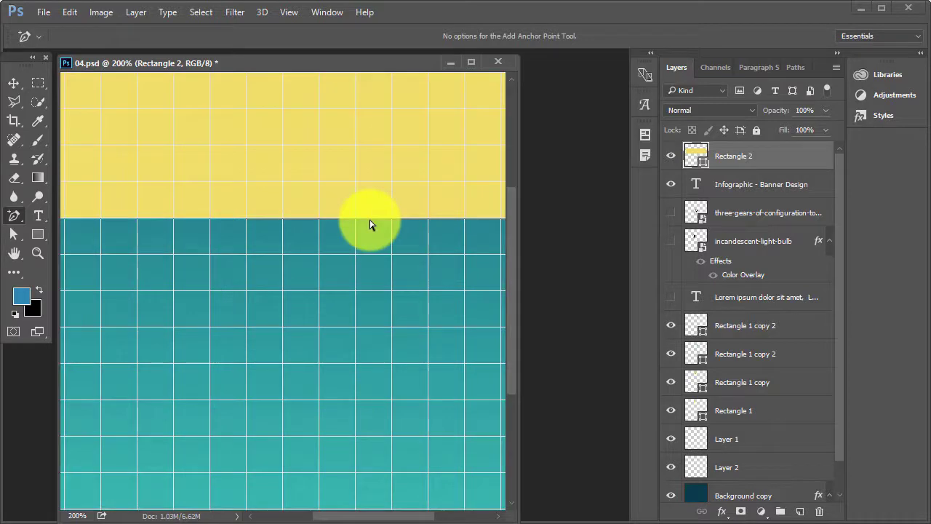
pyautogui.moveTo(370, 224)
pyautogui.mouseDown()
pyautogui.moveTo(303, 401)
pyautogui.moveTo(181, 315)
pyautogui.mouseUp()
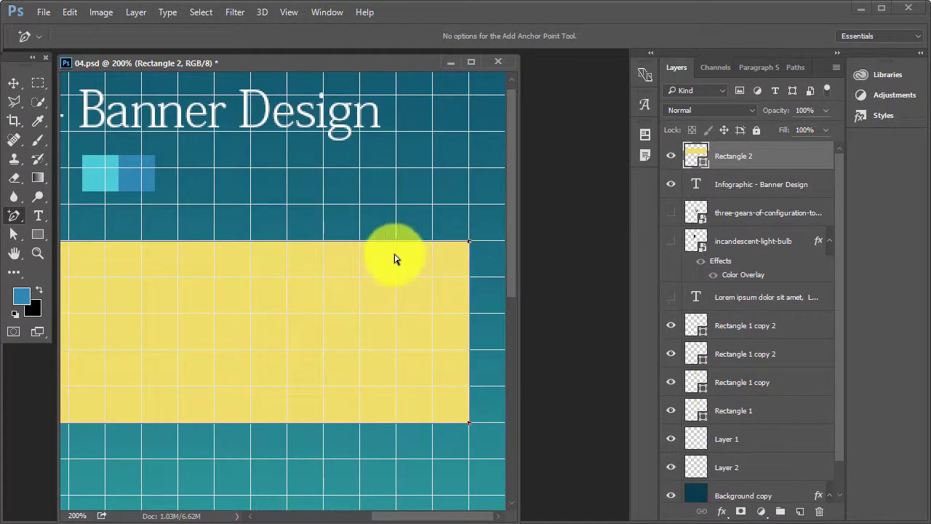
pyautogui.click(251, 241)
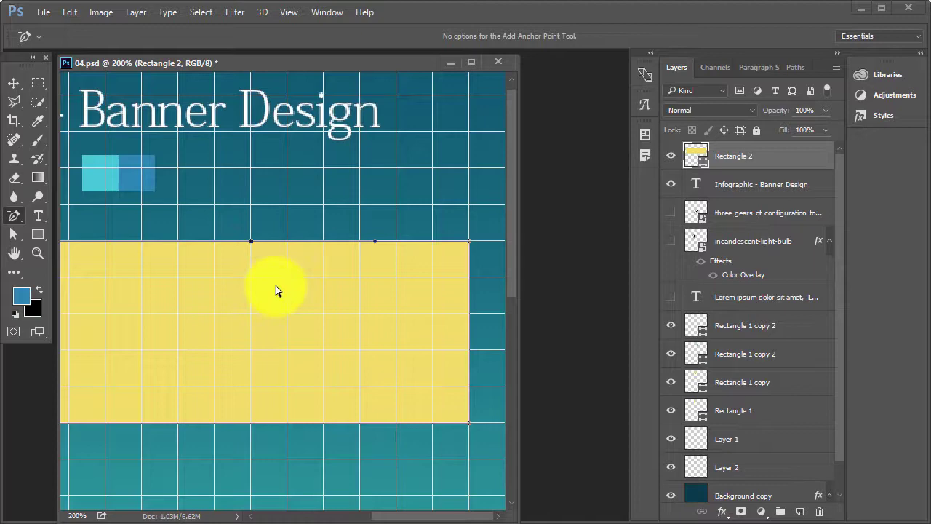
pyautogui.hotkey('ctrl', '-')
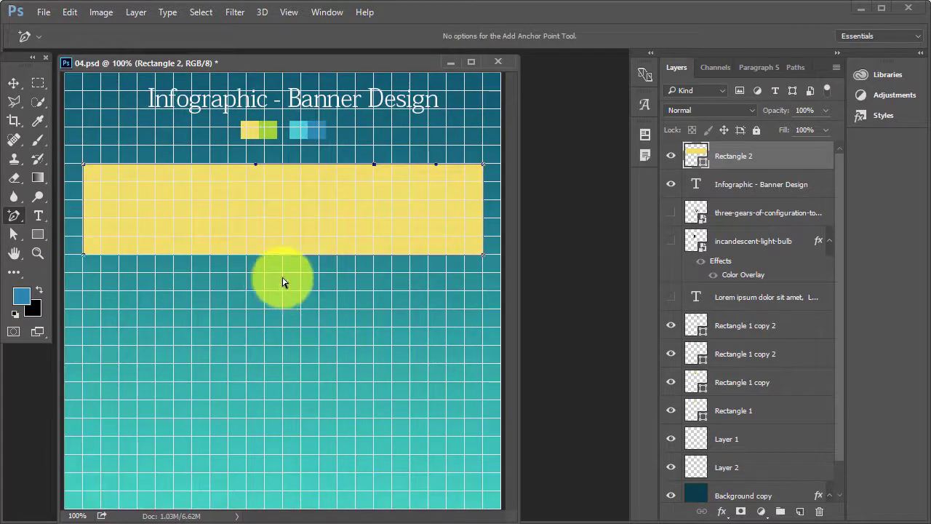
# - Delete the top-right anchor so the banner's right end slants diagonally
pyautogui.rightClick(13, 215)
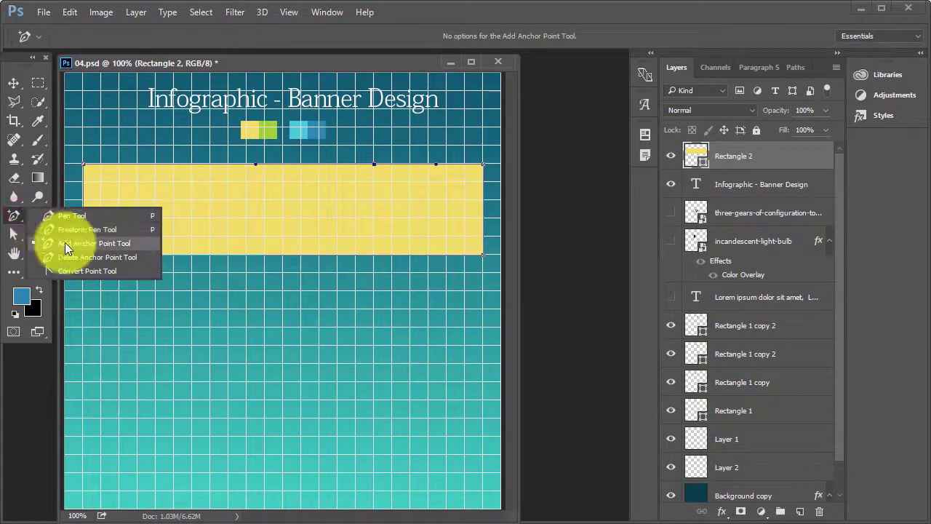
pyautogui.click(70, 258)
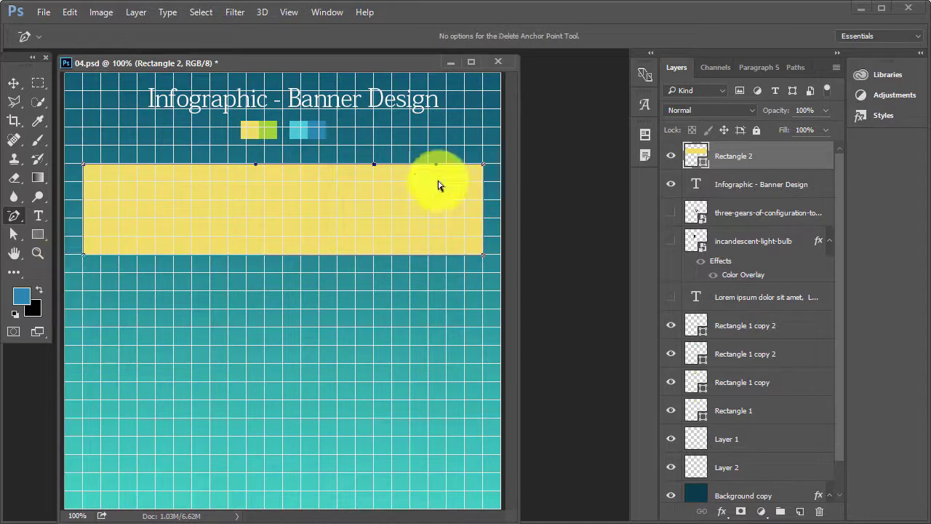
pyautogui.click(483, 165)
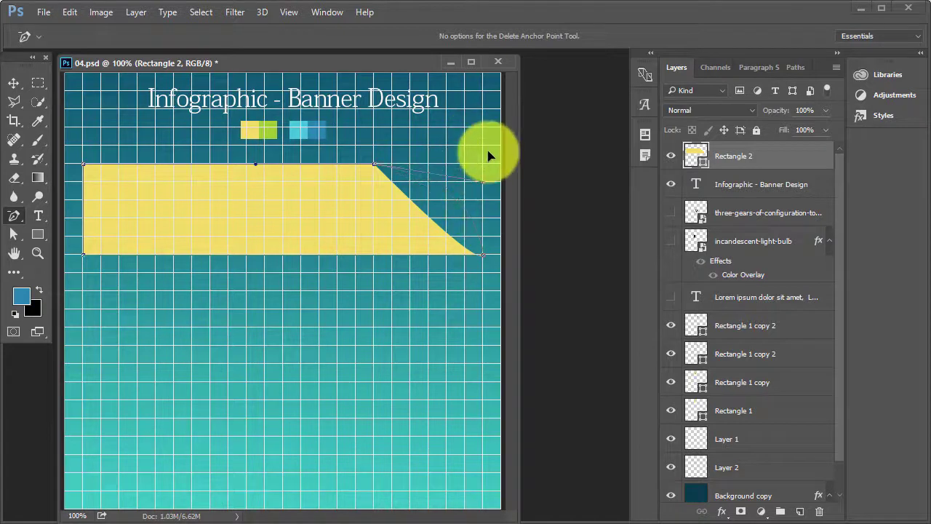
pyautogui.moveTo(483, 256)
pyautogui.mouseDown()
pyautogui.moveTo(480, 159)
pyautogui.moveTo(485, 259)
pyautogui.mouseUp()
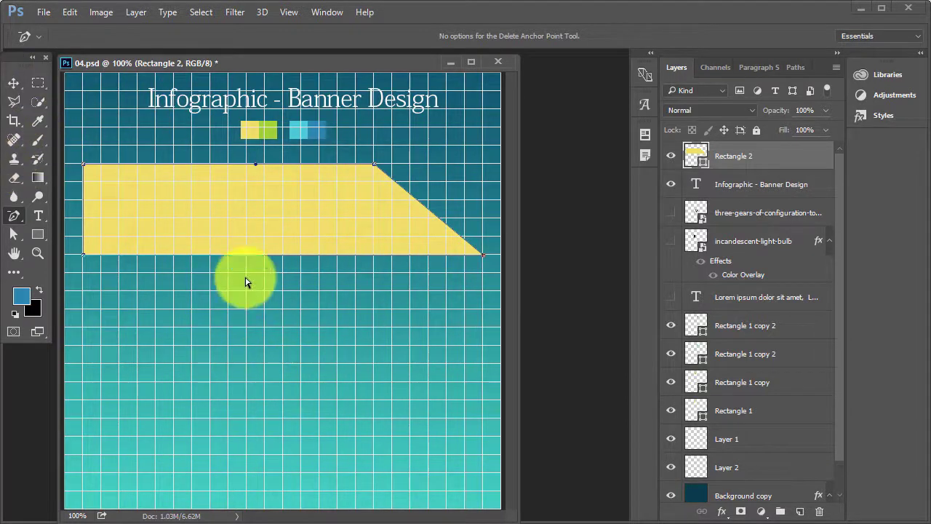
# - Draw a small 75×125 px yellow rectangle at the banner's left end, extending below it
pyautogui.click(14, 84)
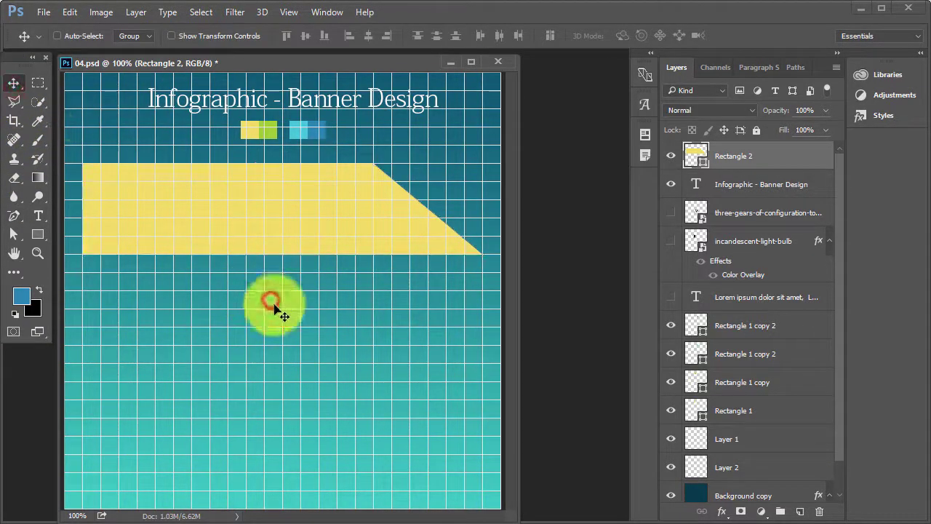
pyautogui.click(38, 234)
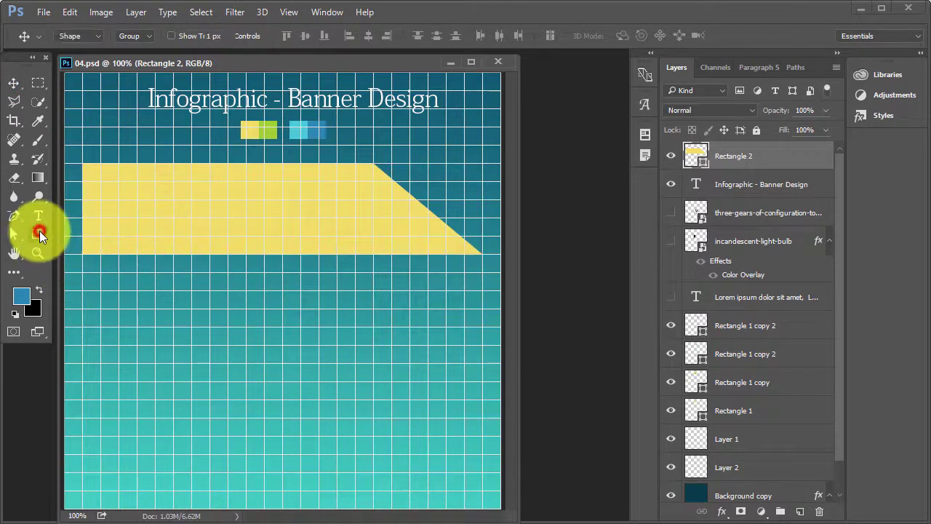
pyautogui.moveTo(82, 204); pyautogui.dragTo(138, 287)
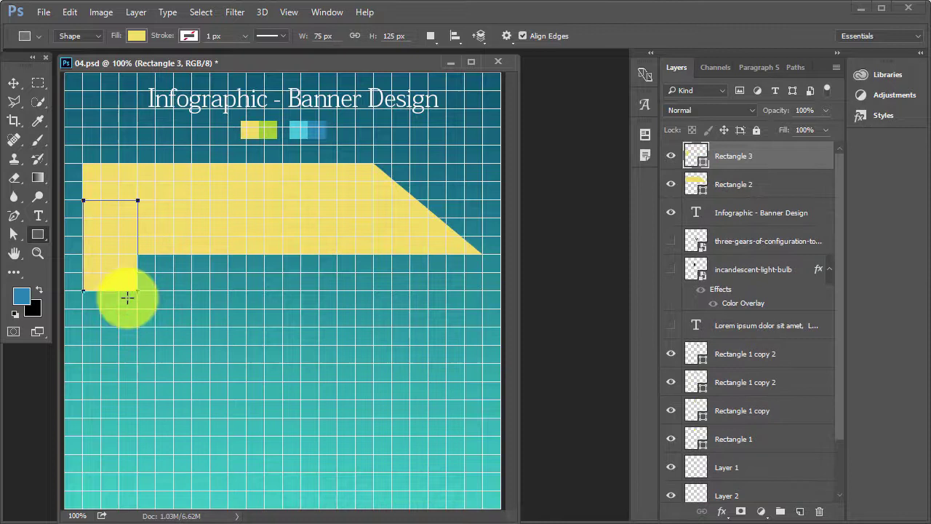
pyautogui.press('v')
pyautogui.moveTo(109, 253)
pyautogui.mouseDown()
pyautogui.moveTo(188, 343)
pyautogui.moveTo(110, 242)
pyautogui.mouseUp()
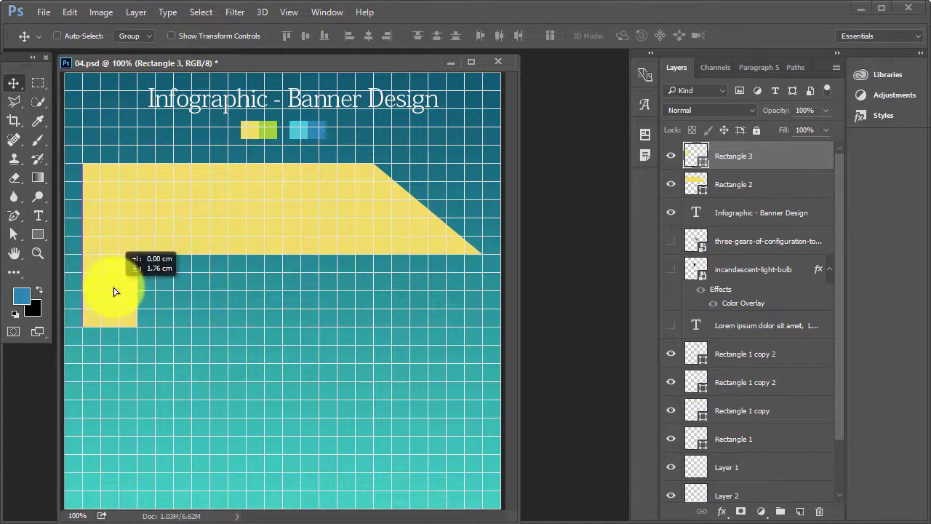
# - Skew the small rectangle so its right side drops and tuck it under the banner's left end
pyautogui.moveTo(111, 242); pyautogui.dragTo(176, 366)
pyautogui.hotkey('ctrl', 't')
pyautogui.rightClick(182, 357)
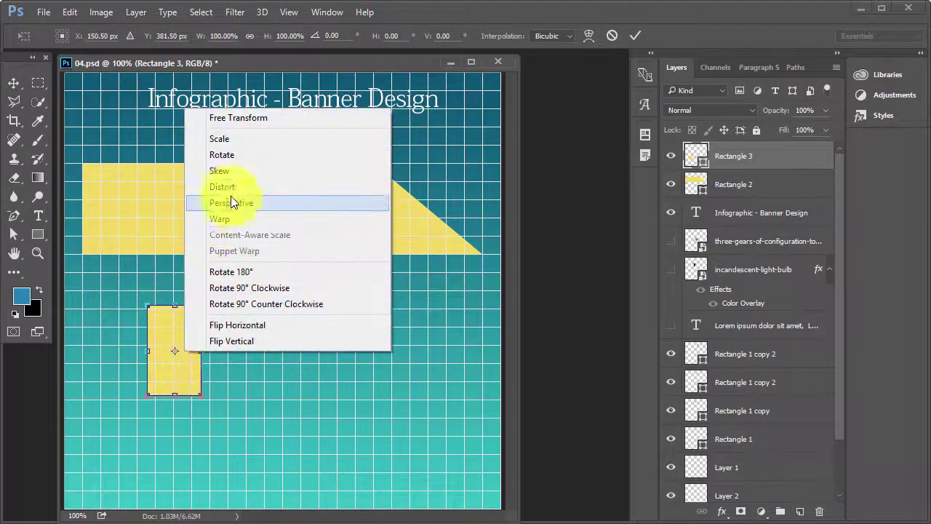
pyautogui.click(224, 177)
pyautogui.moveTo(204, 351); pyautogui.dragTo(184, 357)
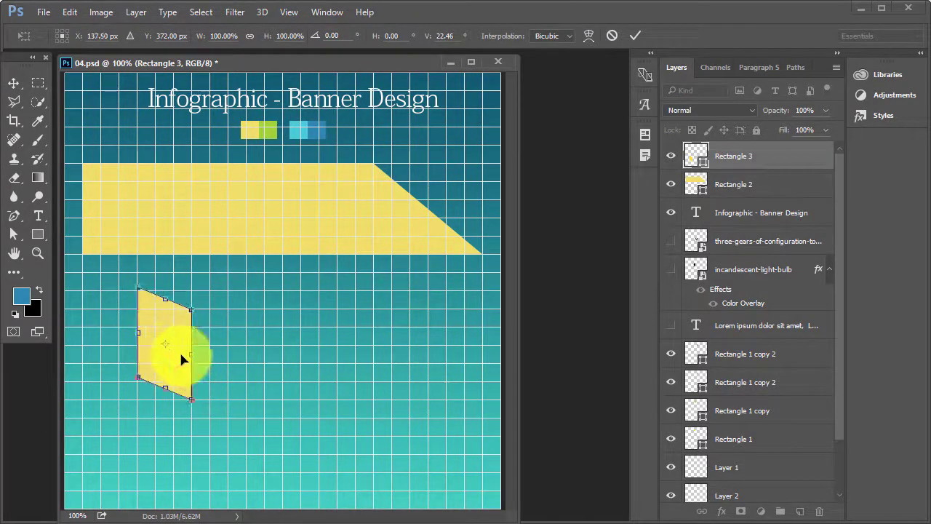
pyautogui.press('Return')
pyautogui.moveTo(180, 353)
pyautogui.mouseDown()
pyautogui.moveTo(107, 260)
pyautogui.moveTo(116, 238)
pyautogui.moveTo(118, 249)
pyautogui.mouseUp()
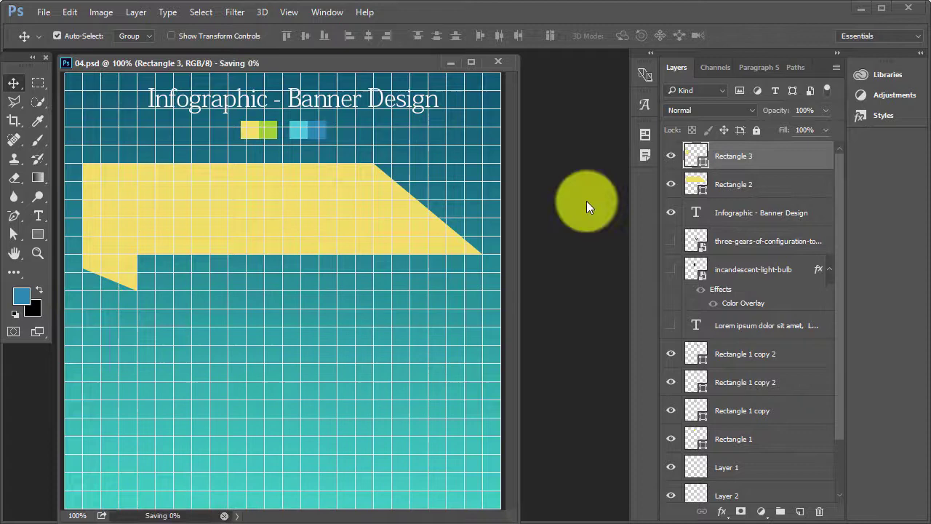
# - Recolour Rectangle 3 a darker yellow, move it below Rectangle 2 and nudge it up
pyautogui.doubleClick(700, 159)
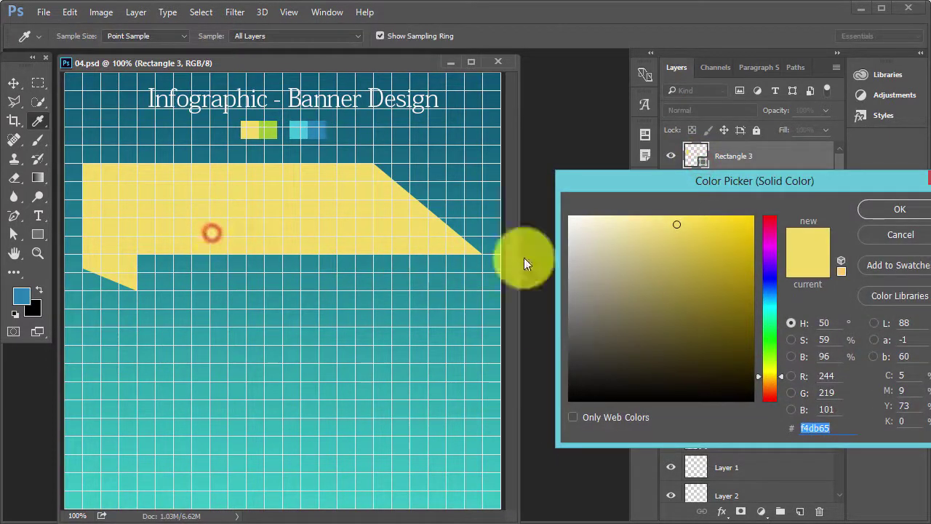
pyautogui.click(684, 269)
pyautogui.click(887, 208)
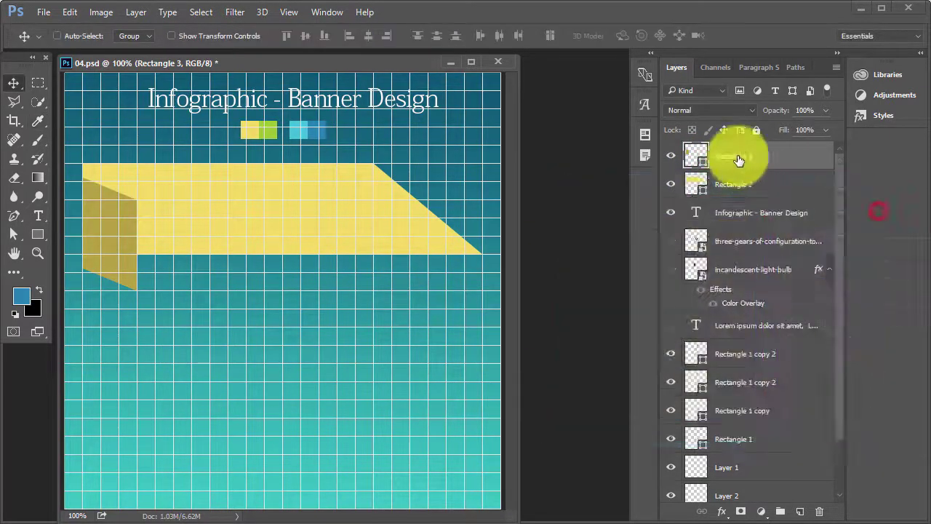
pyautogui.moveTo(736, 153); pyautogui.dragTo(742, 198)
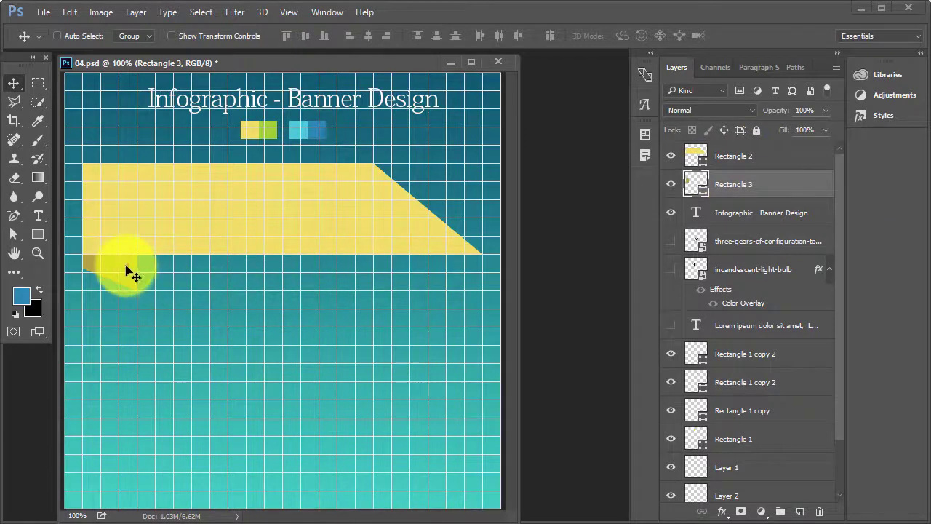
pyautogui.moveTo(128, 270); pyautogui.dragTo(128, 257)
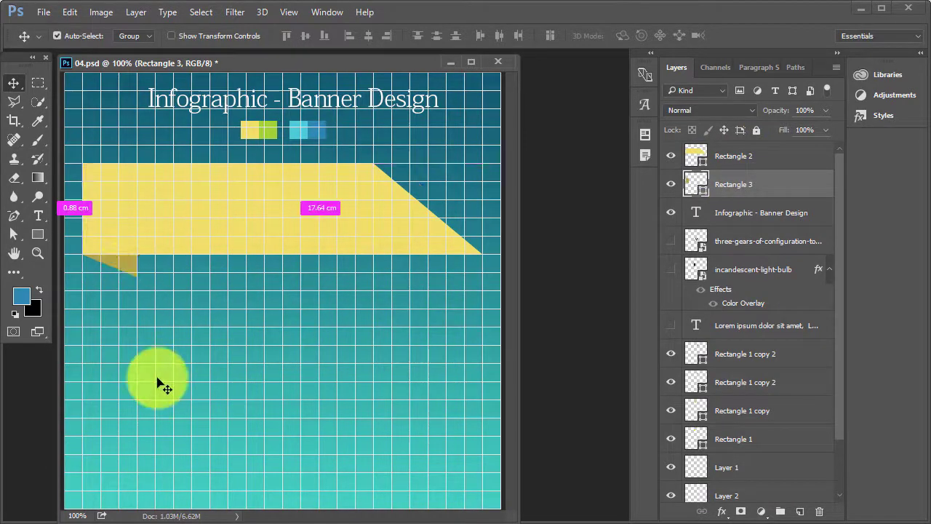
# - Hide the canvas grid and save the document
pyautogui.click(287, 12)
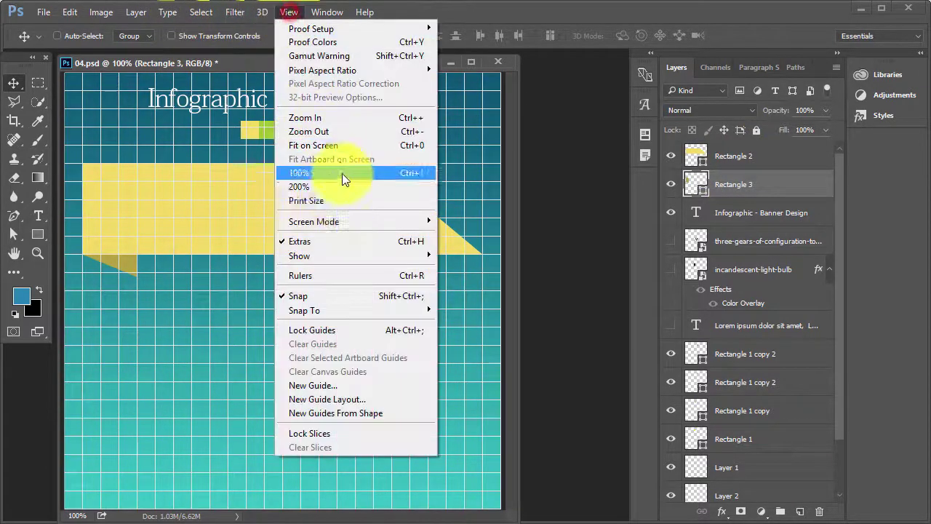
pyautogui.click(364, 255)
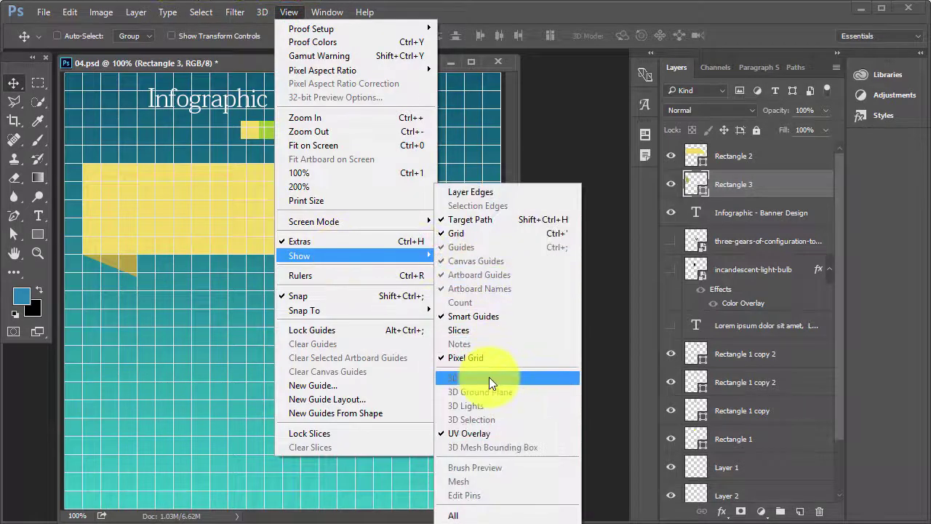
pyautogui.click(466, 234)
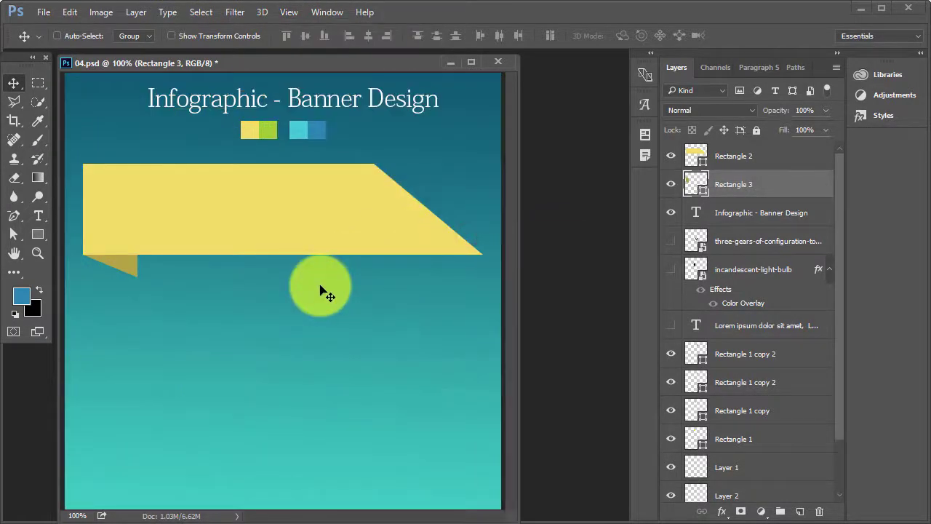
pyautogui.hotkey('ctrl', 's')
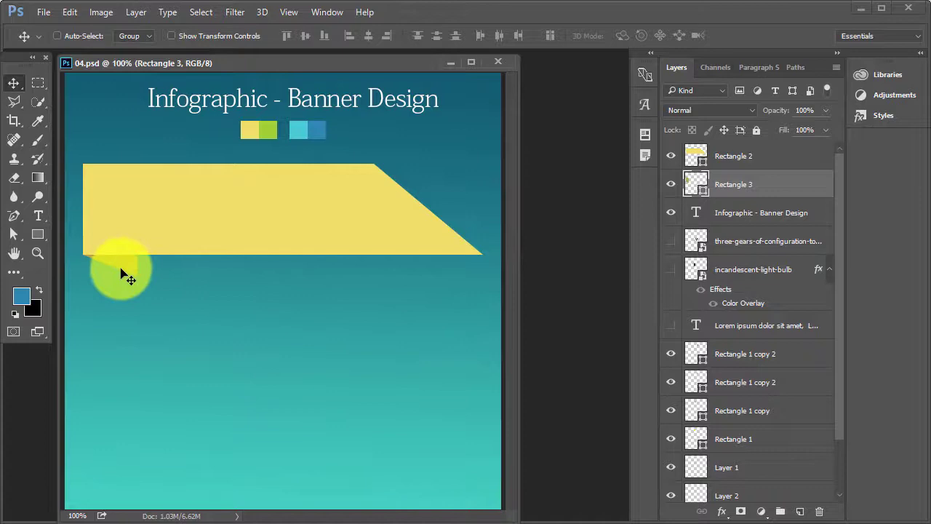
pyautogui.rightClick(127, 275)
# - Select the flap's Rectangle 3 layer and try a Gradient Overlay, then cancel it
pyautogui.click(138, 272)
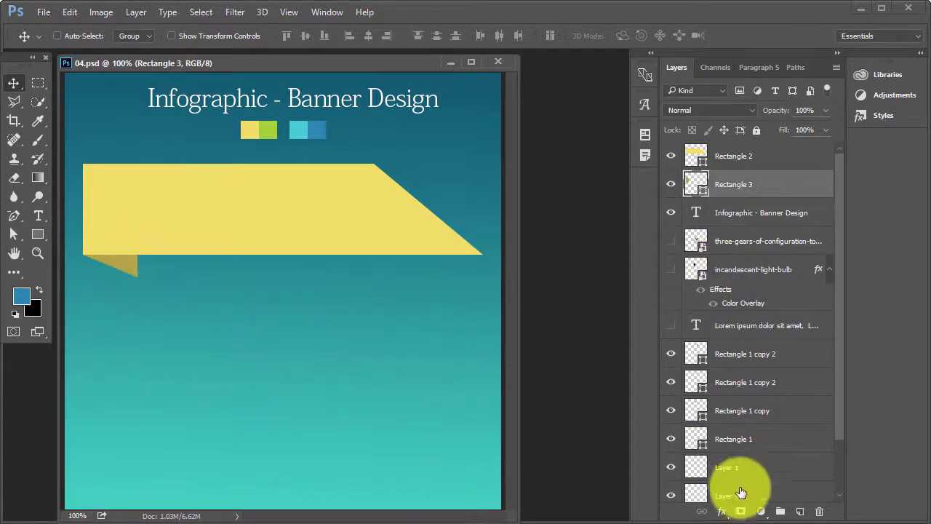
pyautogui.click(723, 512)
pyautogui.click(709, 451)
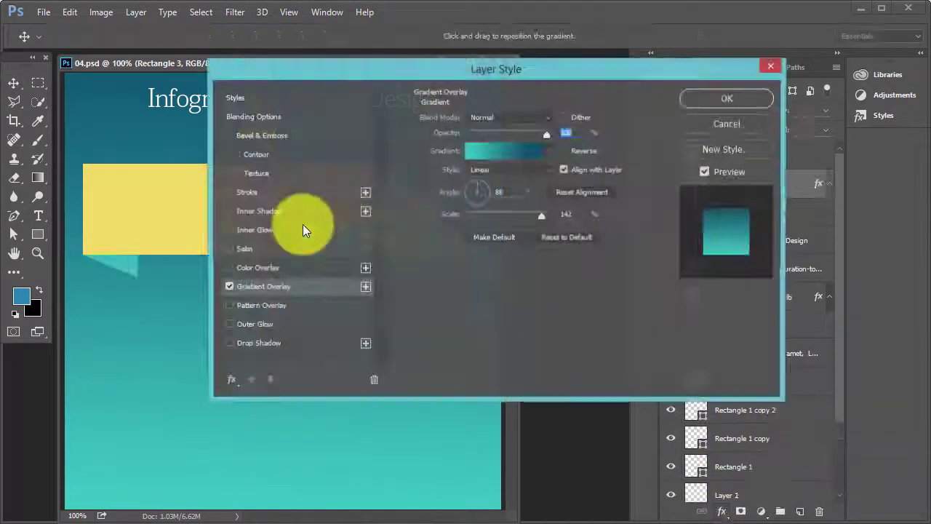
pyautogui.moveTo(505, 78); pyautogui.dragTo(626, 317)
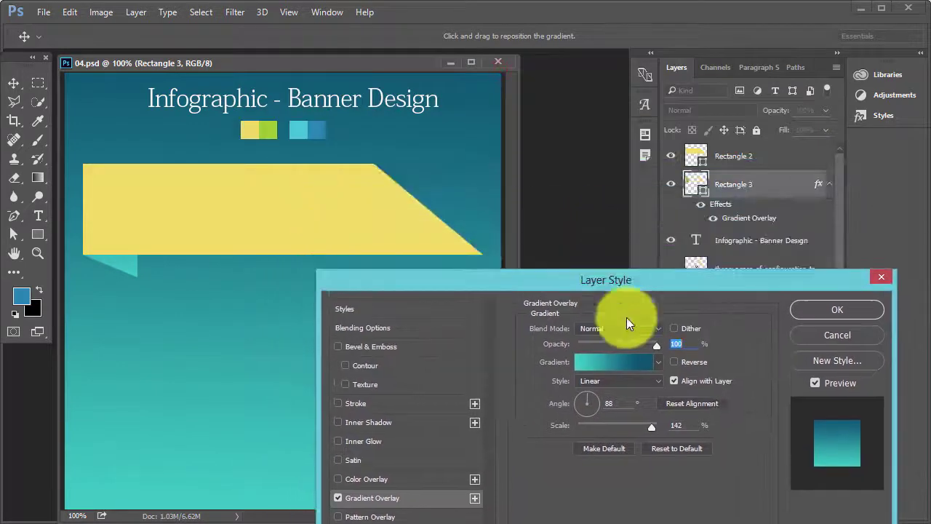
pyautogui.click(824, 336)
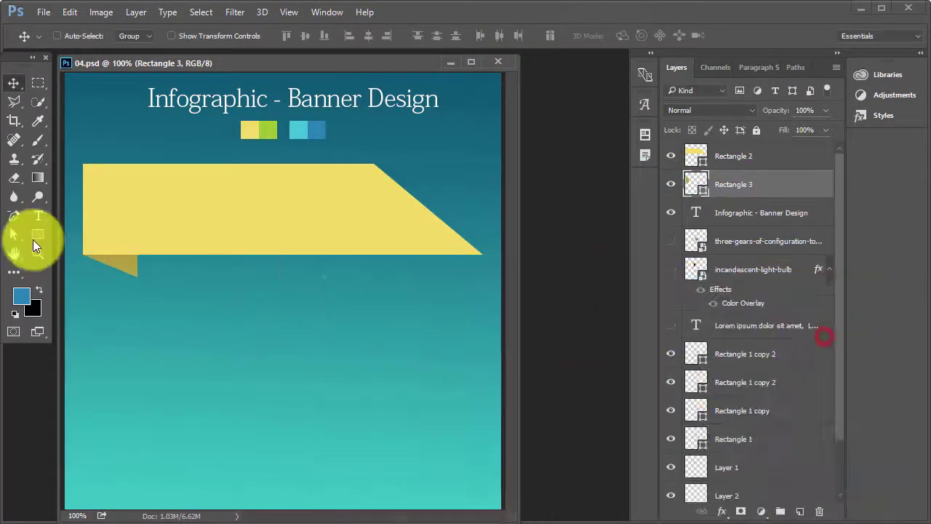
# - Add an empty layer above the flap with a smaller brush and default black/white colours
pyautogui.rightClick(36, 139)
pyautogui.click(98, 143)
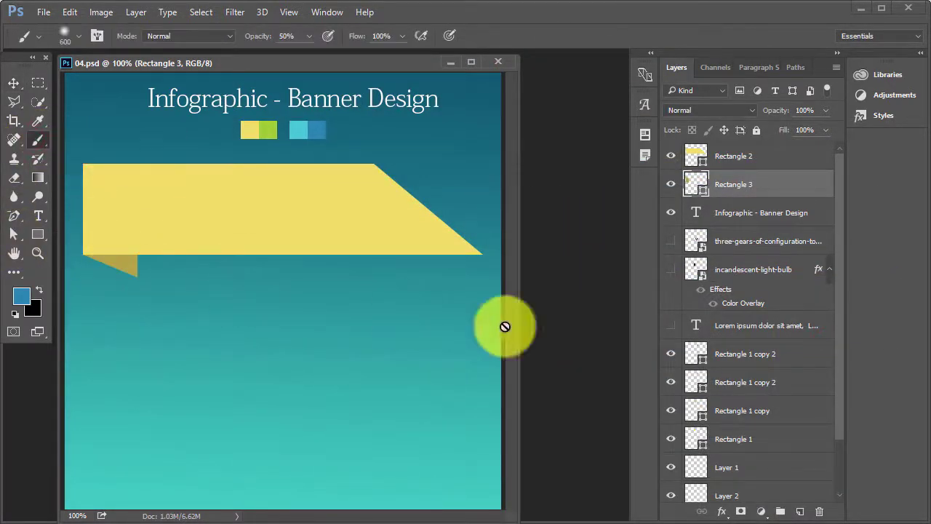
pyautogui.click(776, 507)
pyautogui.press('[')
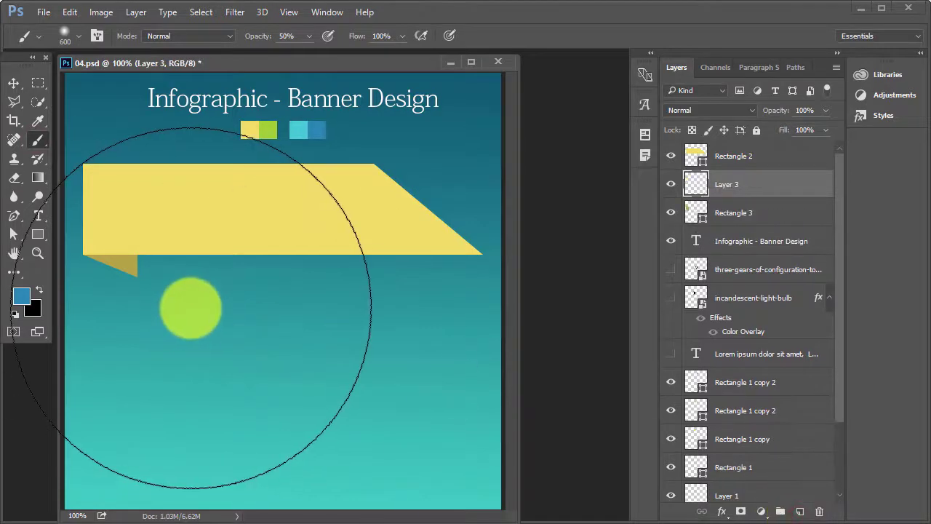
pyautogui.press('[')
pyautogui.press('[')
pyautogui.press('[')
pyautogui.press('[')
pyautogui.press('[')
pyautogui.press('[')
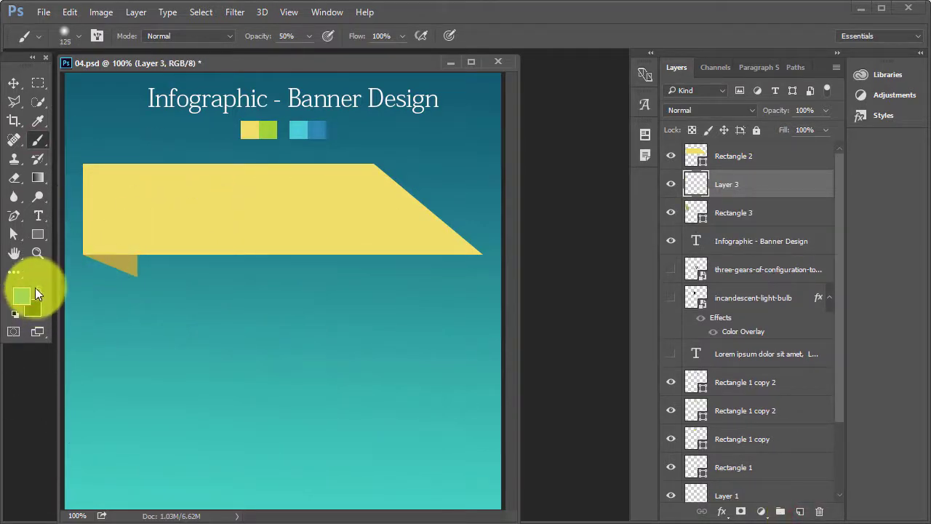
pyautogui.press('d')
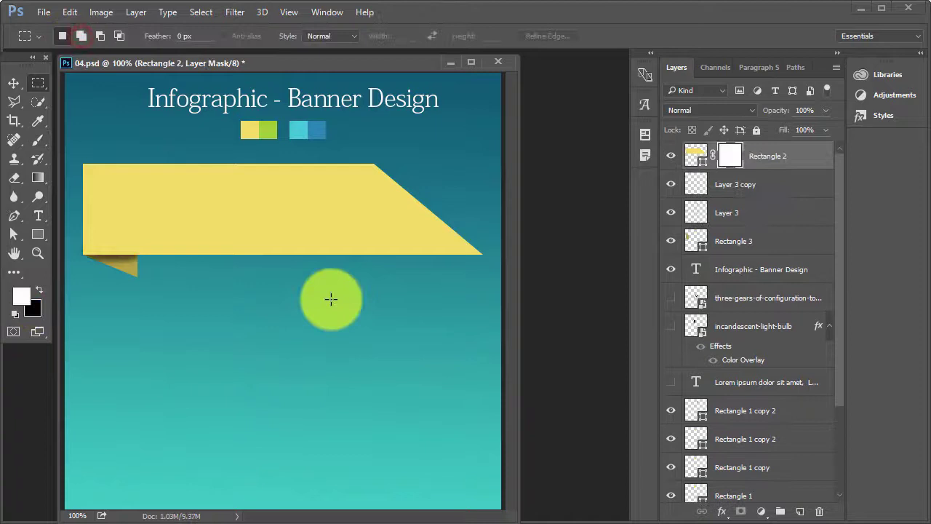
# - Fill a tall narrow strip across the banner with black on Rectangle 2's mask
pyautogui.moveTo(281, 155); pyautogui.dragTo(293, 294)
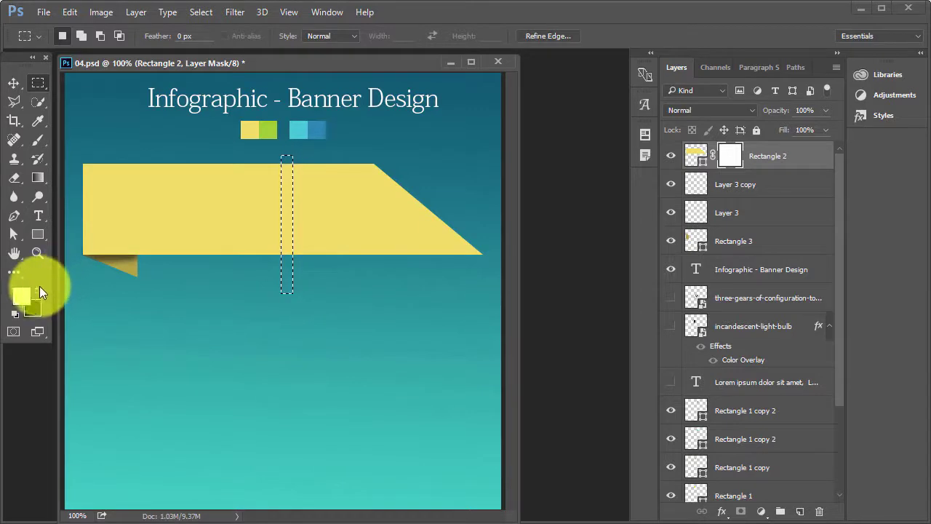
pyautogui.click(37, 287)
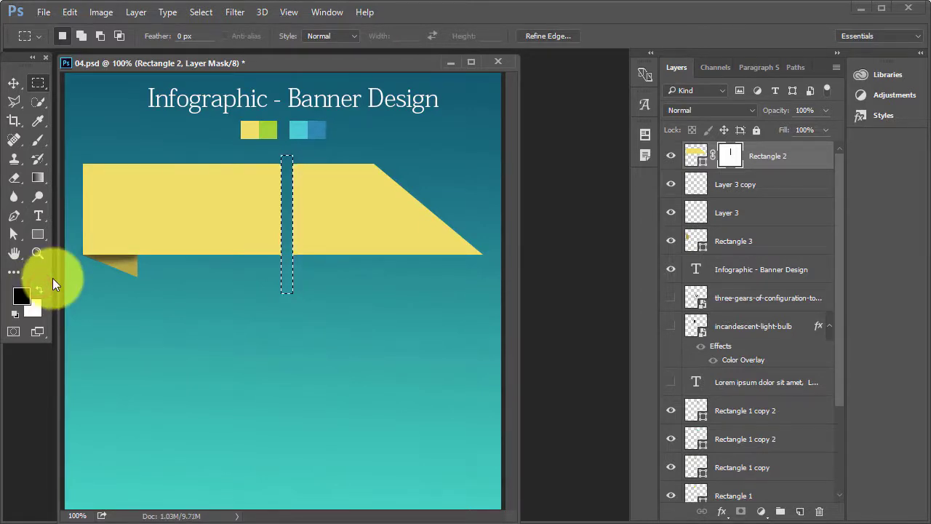
pyautogui.hotkey('alt', 'BackSpace')
pyautogui.hotkey('ctrl', 'd')
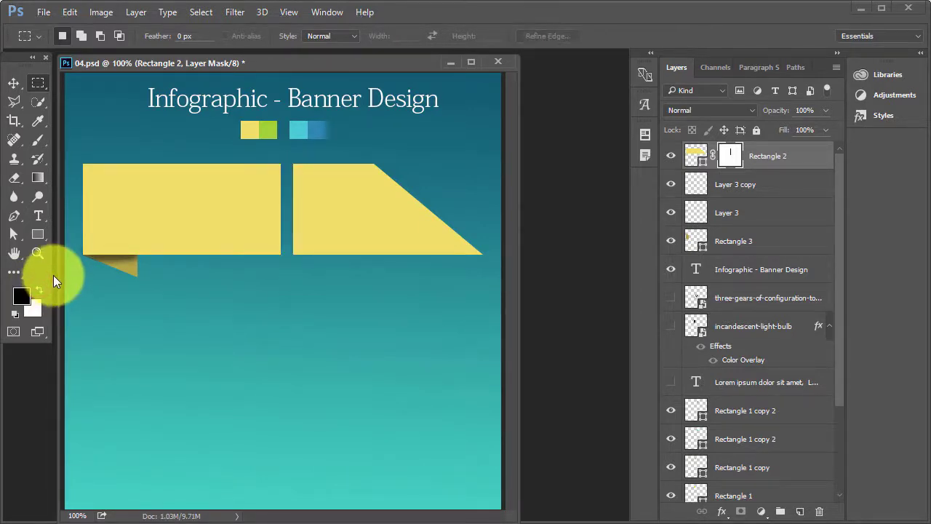
pyautogui.moveTo(245, 158); pyautogui.dragTo(290, 290)
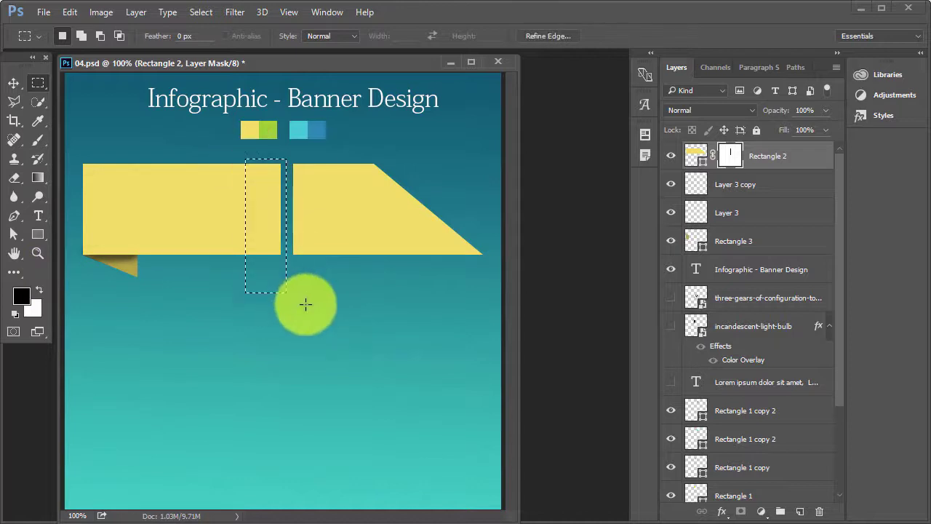
pyautogui.click(290, 290)
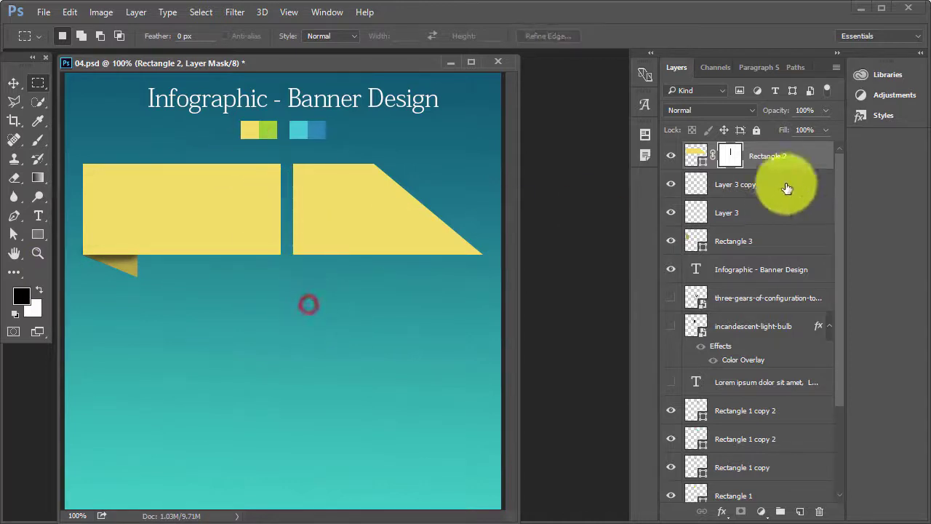
# - Load Rectangle 2's mask gap as a selection
pyautogui.click(734, 154)
pyautogui.keyDown('shift'); pyautogui.click(730, 155); pyautogui.keyUp('shift')
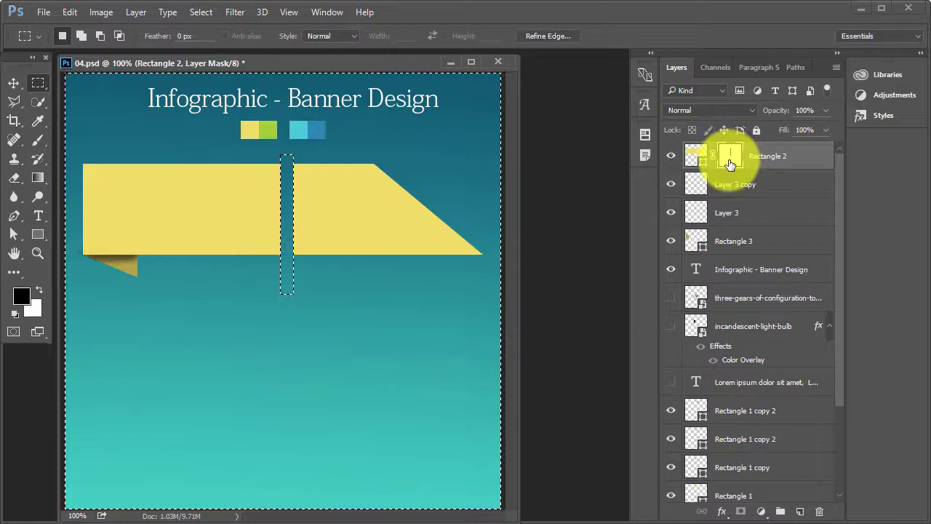
pyautogui.hotkey('ctrl', 'd')
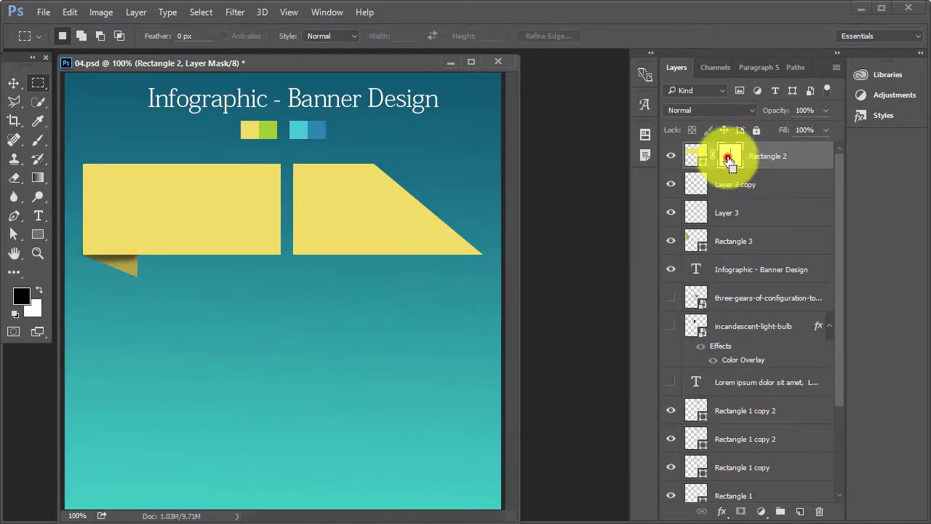
pyautogui.keyDown('ctrl'); pyautogui.click(729, 155); pyautogui.keyUp('ctrl')
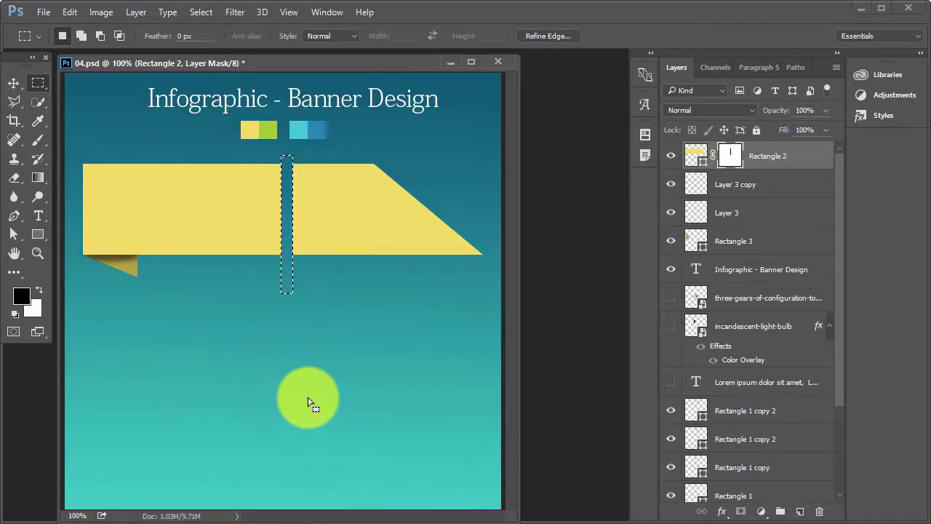
# - Expand the loaded gap selection with Select > Modify > Expand
pyautogui.click(196, 14)
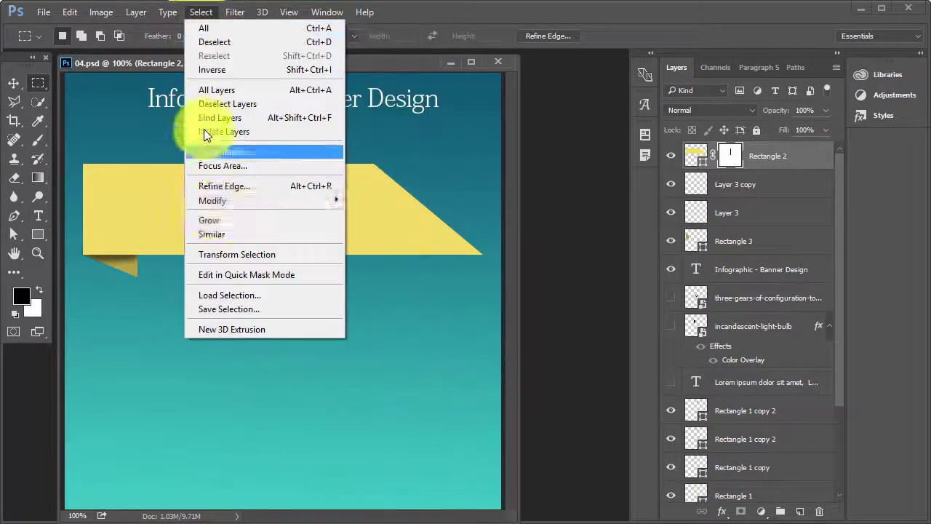
pyautogui.moveTo(212, 200)
pyautogui.click(365, 227)
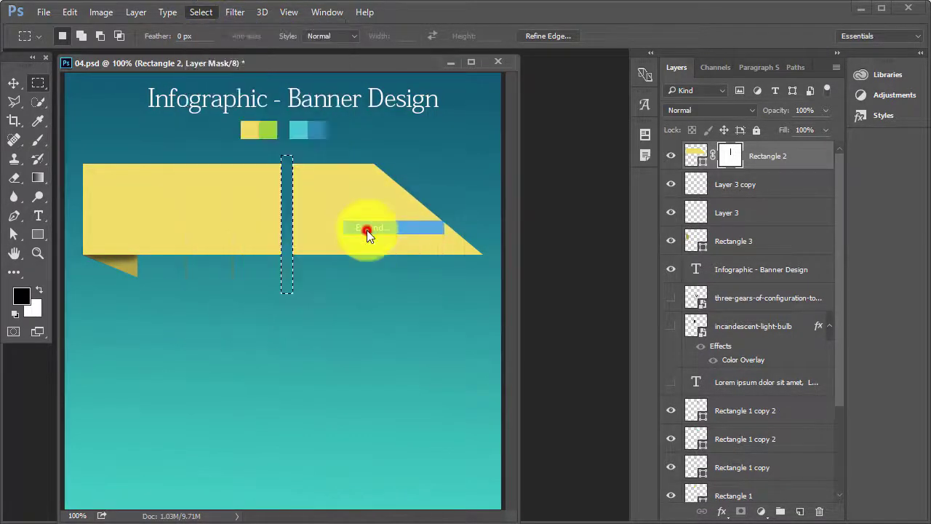
pyautogui.click(573, 184)
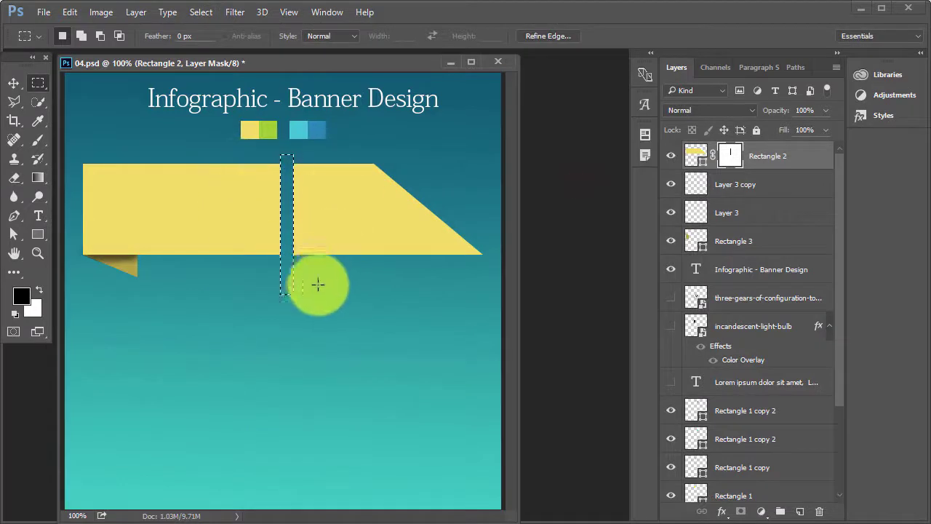
# - Rotate the masked gap strip and drag it left near the banner's left end
pyautogui.press('v')
pyautogui.hotkey('ctrl', 't')
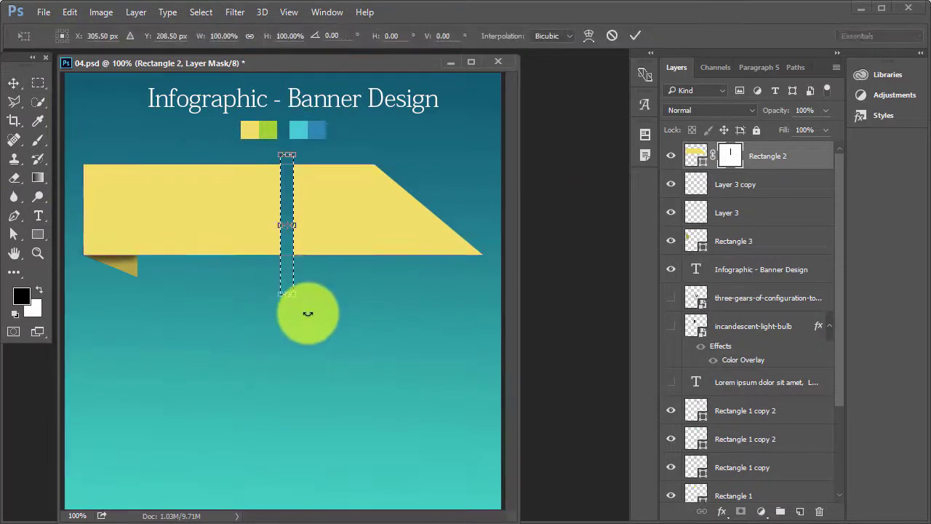
pyautogui.moveTo(307, 312)
pyautogui.mouseDown()
pyautogui.moveTo(334, 300)
pyautogui.moveTo(308, 274)
pyautogui.moveTo(349, 264)
pyautogui.moveTo(187, 259)
pyautogui.moveTo(358, 255)
pyautogui.moveTo(370, 261)
pyautogui.moveTo(328, 266)
pyautogui.moveTo(354, 297)
pyautogui.moveTo(298, 312)
pyautogui.moveTo(380, 293)
pyautogui.mouseUp()
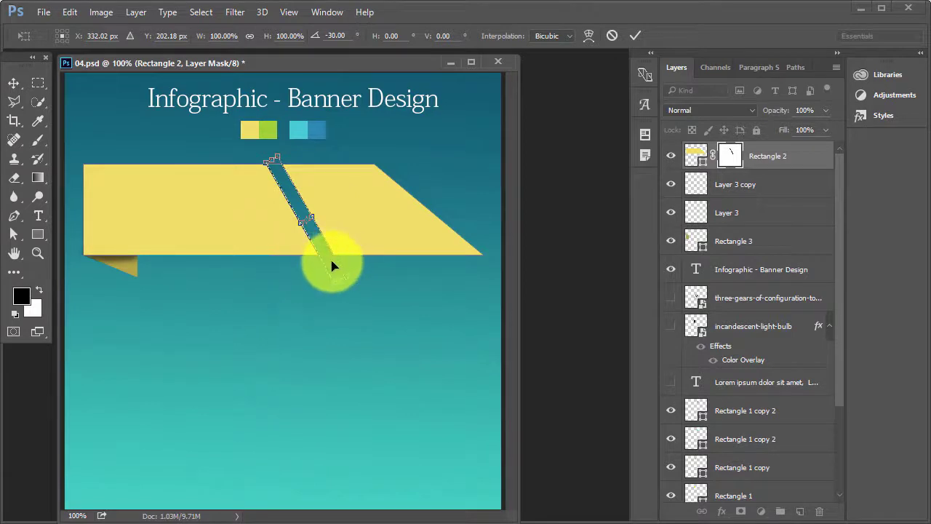
pyautogui.moveTo(331, 267)
pyautogui.mouseDown()
pyautogui.moveTo(381, 253)
pyautogui.moveTo(237, 278)
pyautogui.moveTo(245, 306)
pyautogui.moveTo(156, 262)
pyautogui.mouseUp()
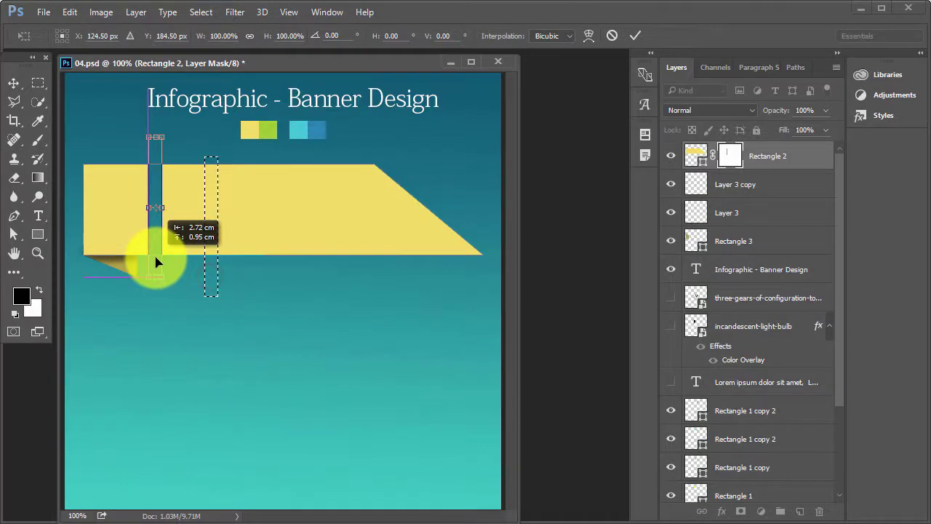
pyautogui.press('Return')
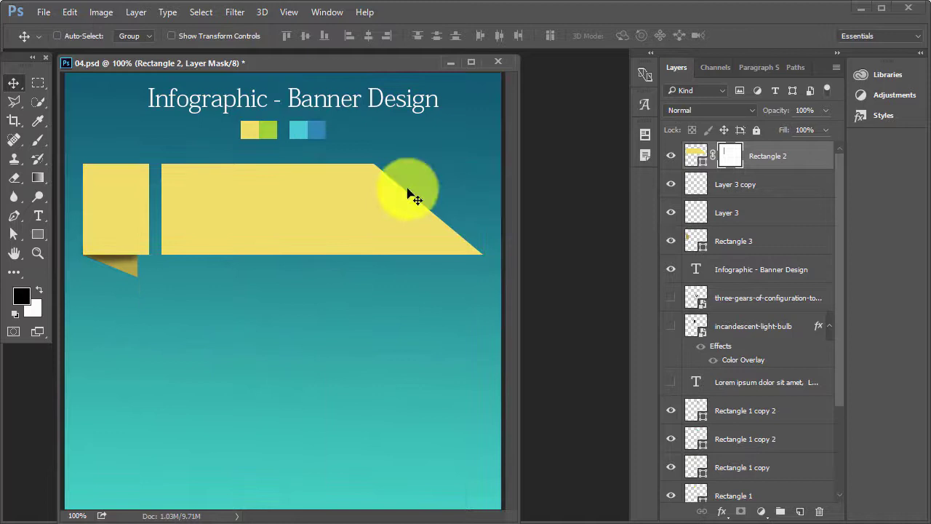
# - With white as foreground, select the strip over the gap on Rectangle 2's layer mask
pyautogui.click(38, 288)
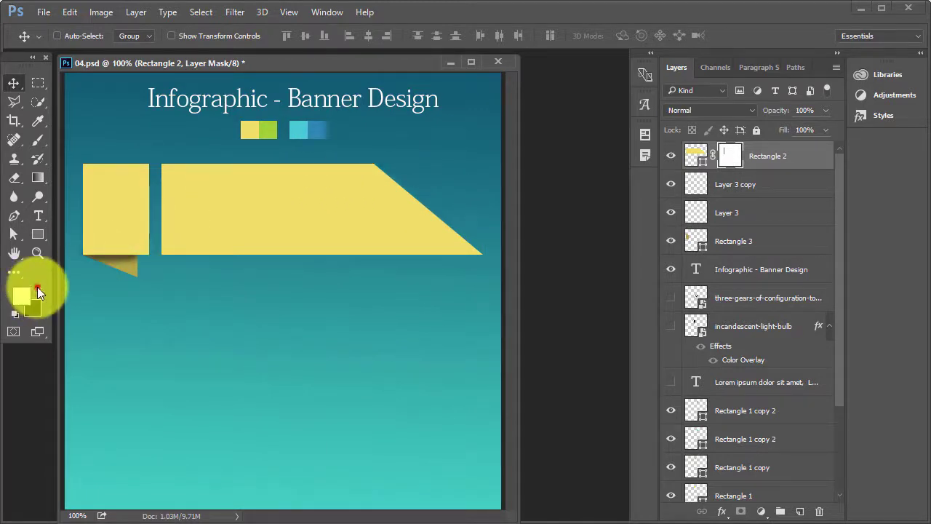
pyautogui.press('d')
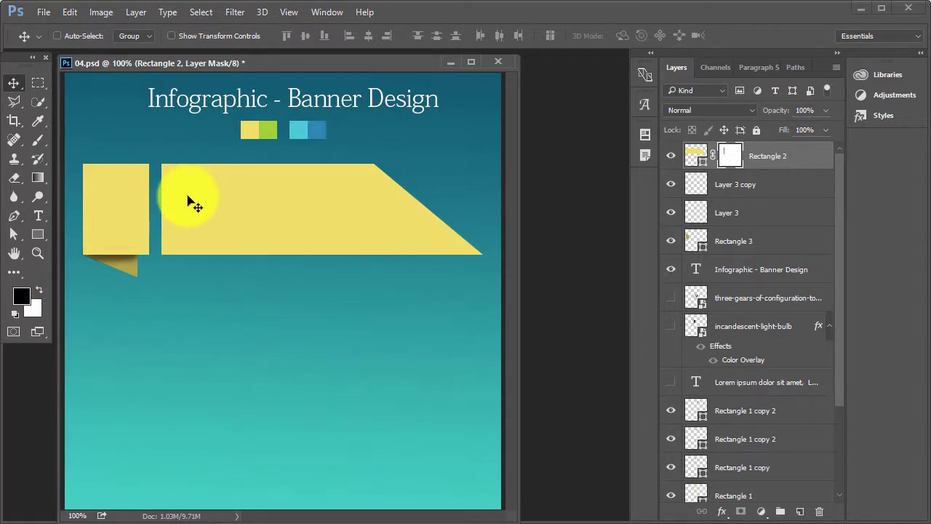
pyautogui.click(38, 287)
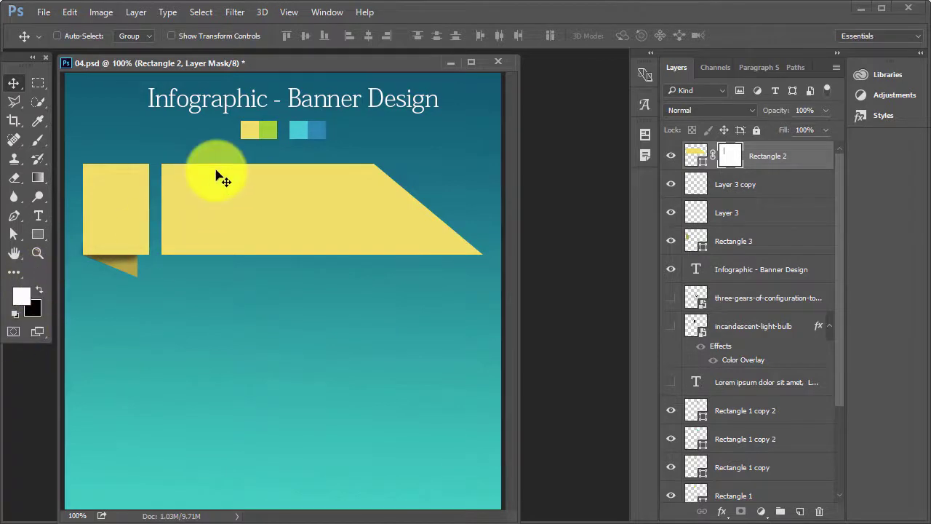
pyautogui.click(39, 79)
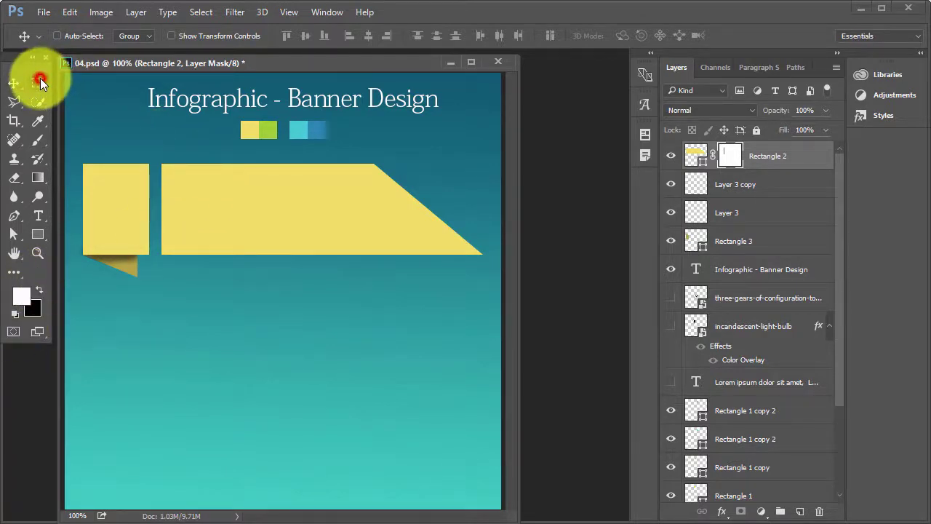
pyautogui.moveTo(173, 155); pyautogui.dragTo(152, 280)
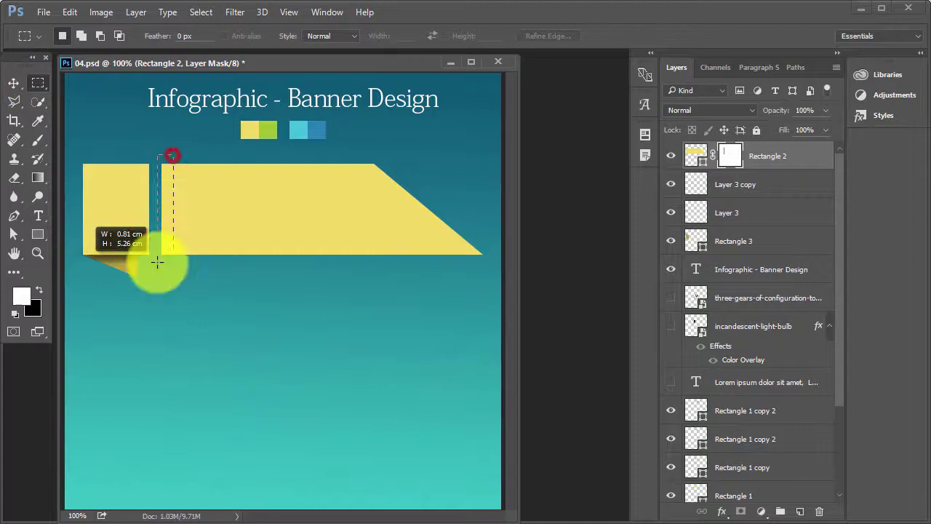
pyautogui.click(730, 155)
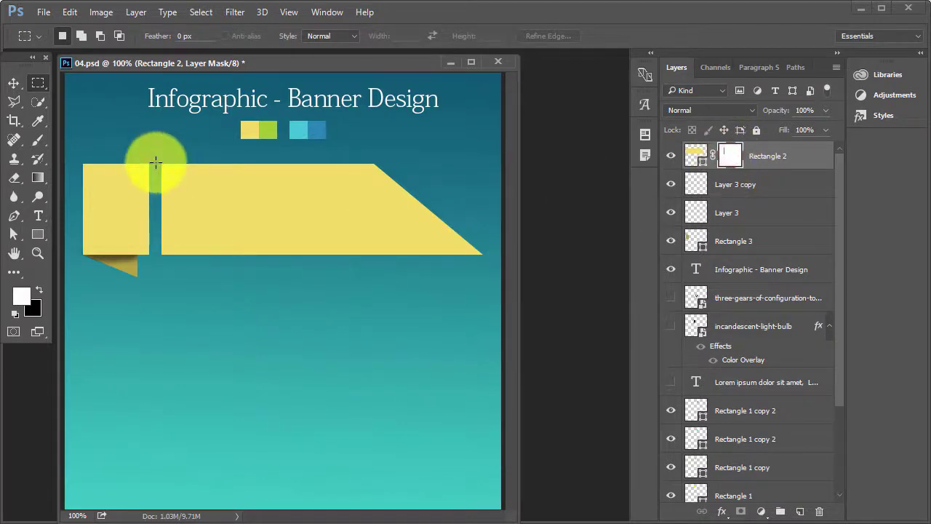
pyautogui.moveTo(174, 155); pyautogui.dragTo(155, 267)
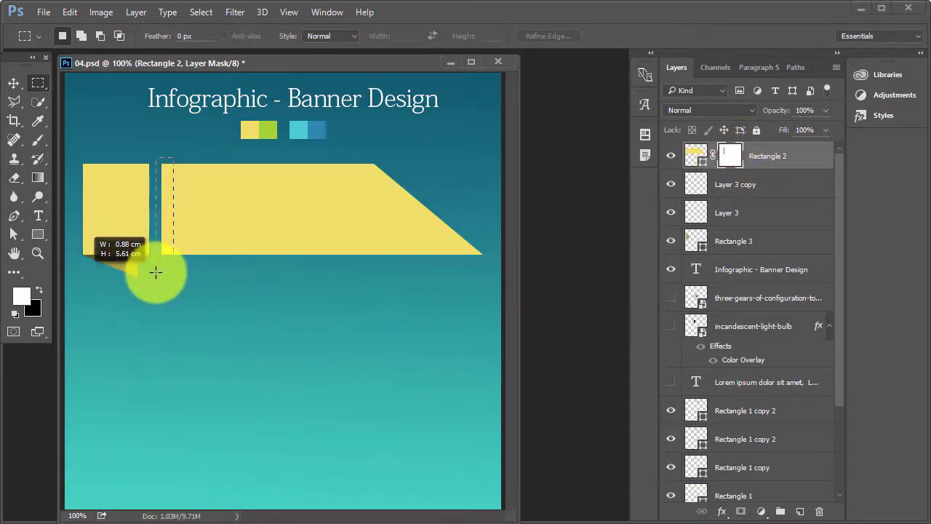
pyautogui.moveTo(156, 274); pyautogui.dragTo(155, 275)
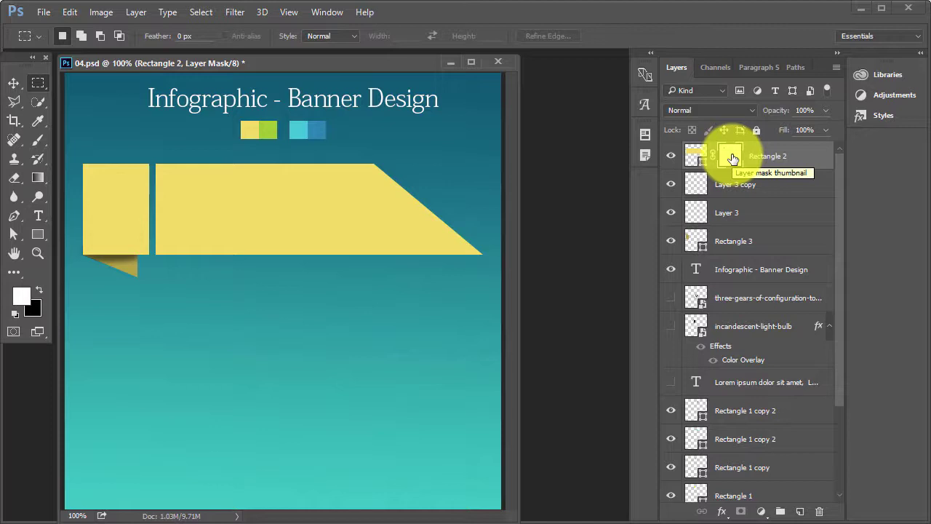
# - Save the document and make Layer 3 copy and Layer 3 visible
pyautogui.hotkey('ctrl', 's')
pyautogui.click(670, 158)
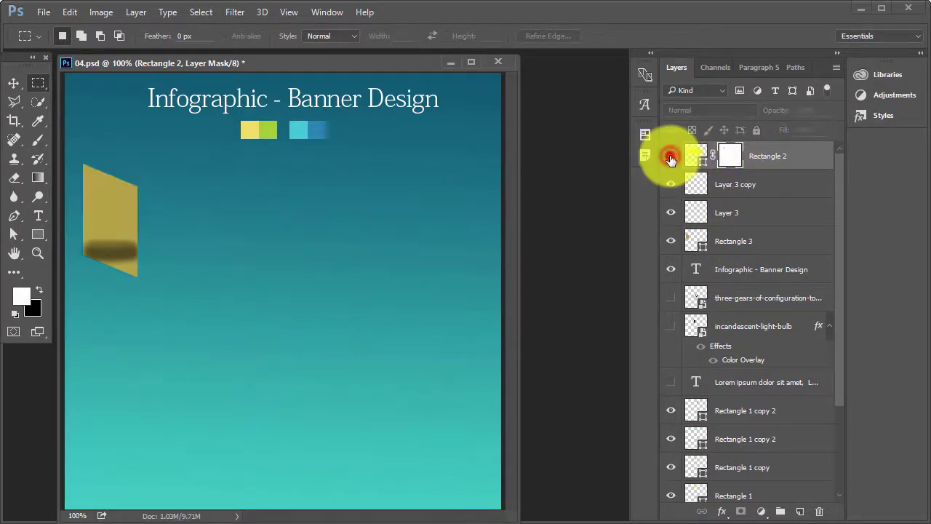
pyautogui.click(669, 187)
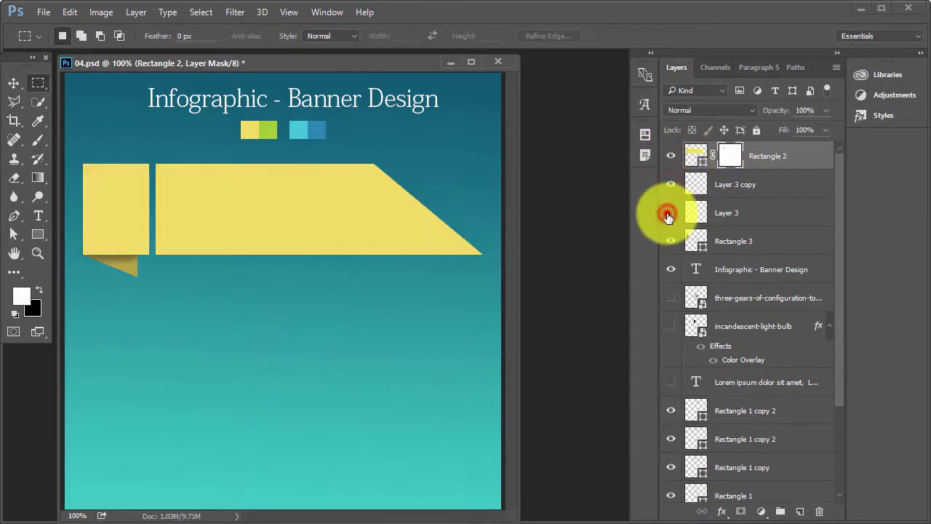
pyautogui.click(670, 246)
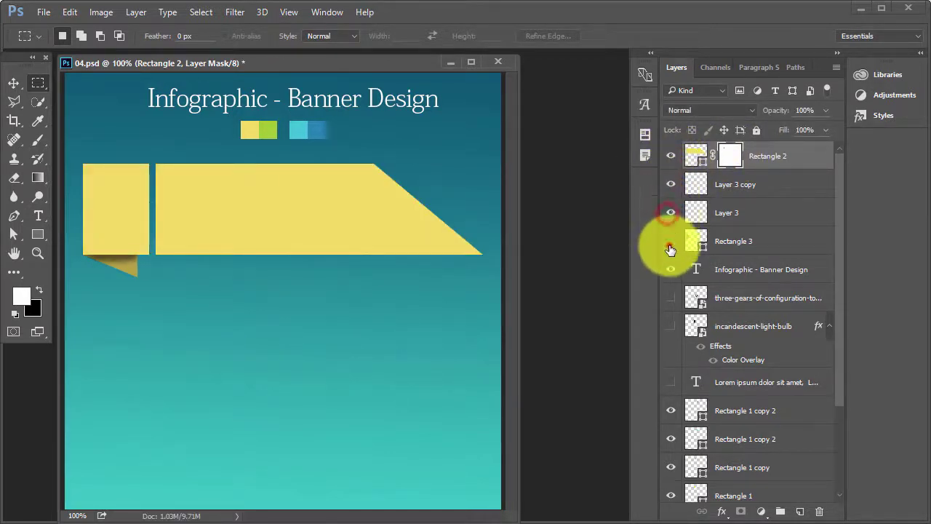
# - Group Rectangle 2, Layer 3 copy, Layer 3 and Rectangle 3 into Group 1
pyautogui.keyDown('ctrl'); pyautogui.click(769, 196); pyautogui.keyUp('ctrl')
pyautogui.keyDown('ctrl'); pyautogui.click(765, 210); pyautogui.keyUp('ctrl')
pyautogui.keyDown('ctrl'); pyautogui.click(756, 241); pyautogui.keyUp('ctrl')
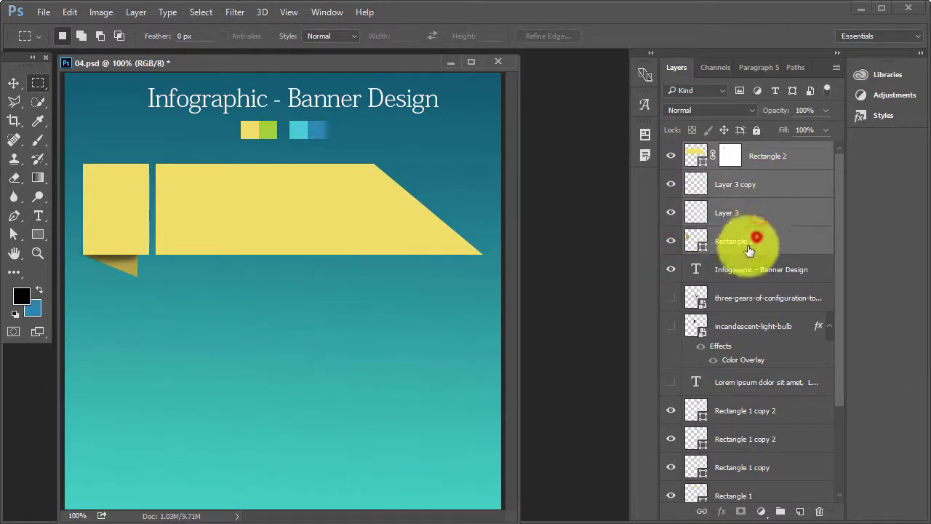
pyautogui.rightClick(769, 157)
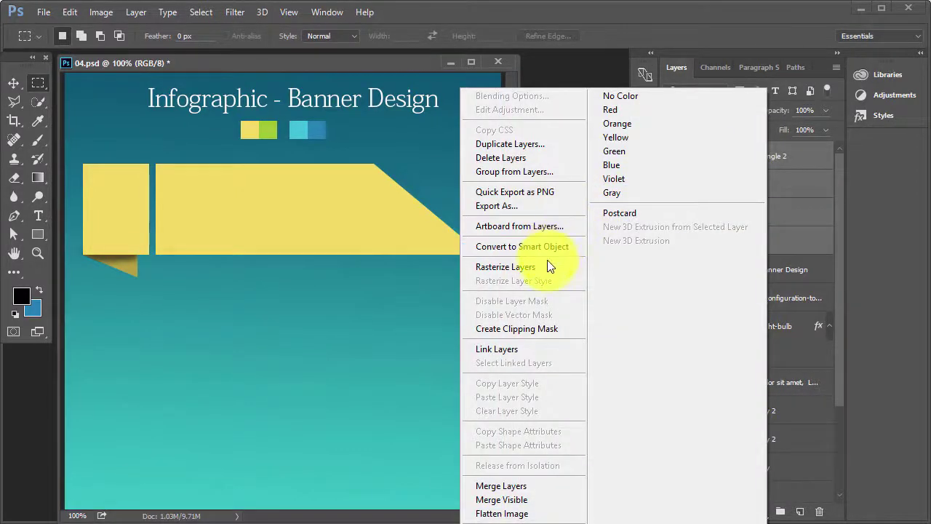
pyautogui.click(514, 171)
pyautogui.click(617, 186)
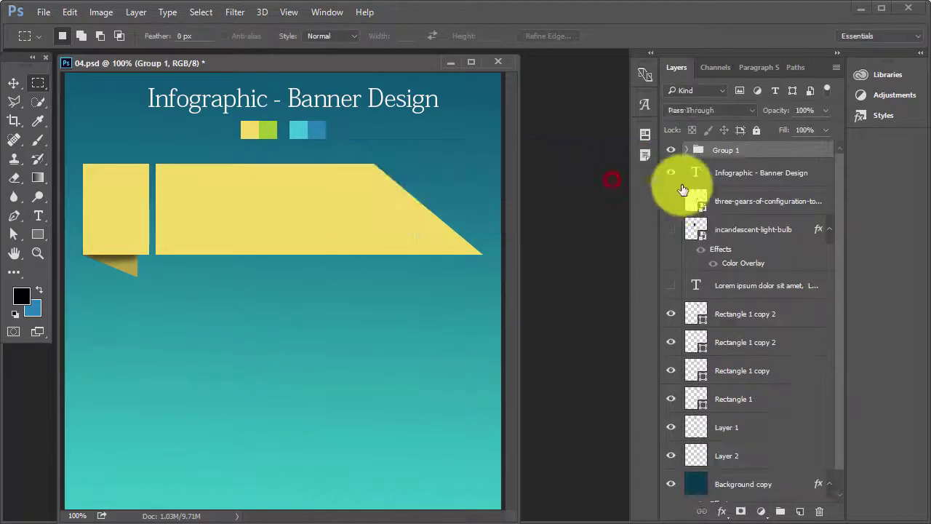
pyautogui.click(671, 150)
pyautogui.hotkey('ctrl', 's')
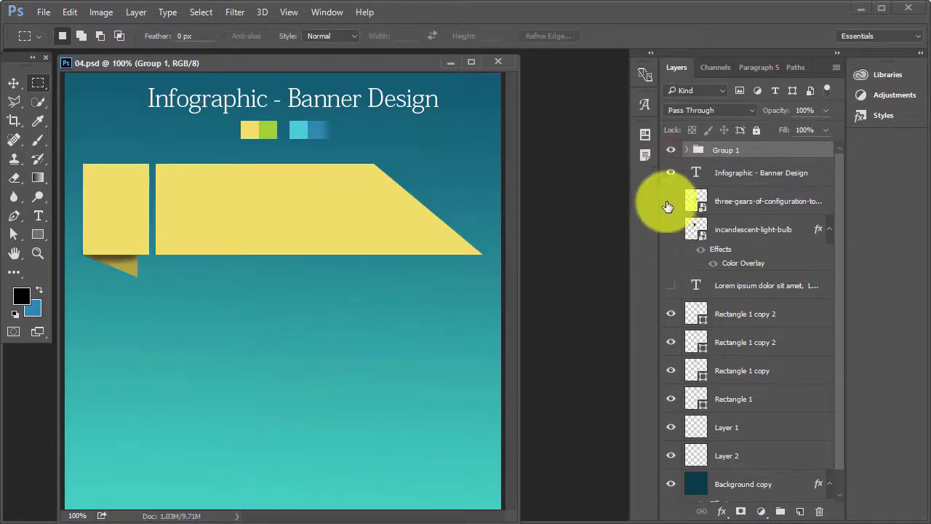
pyautogui.click(669, 202)
# - Show the three-gears layer and move it into Group 1
pyautogui.click(722, 200)
pyautogui.click(688, 151)
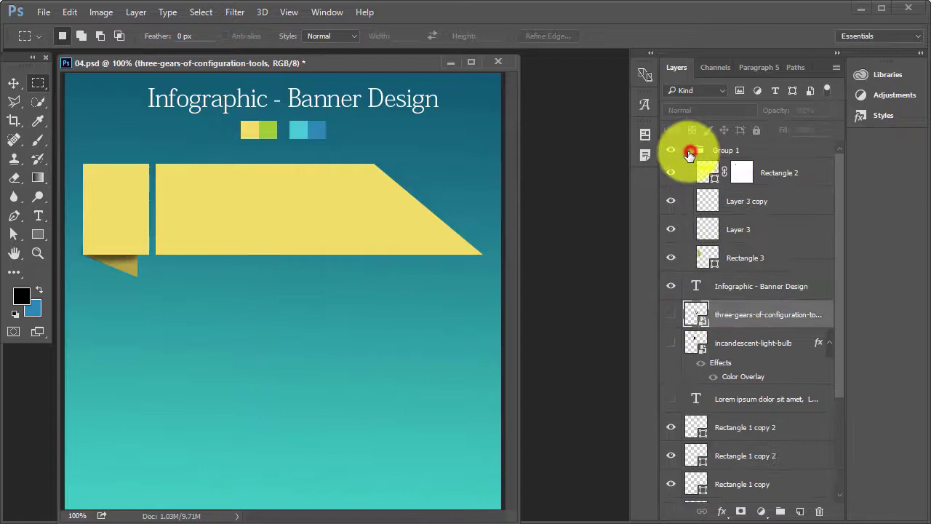
pyautogui.click(670, 314)
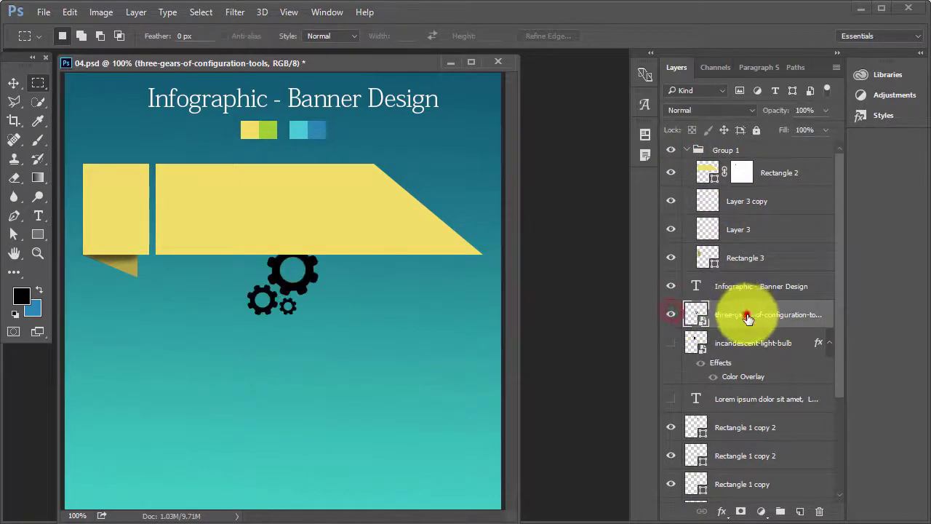
pyautogui.moveTo(742, 314); pyautogui.dragTo(740, 167)
# - Move the gears onto the small yellow square and scale them to about half size
pyautogui.press('v')
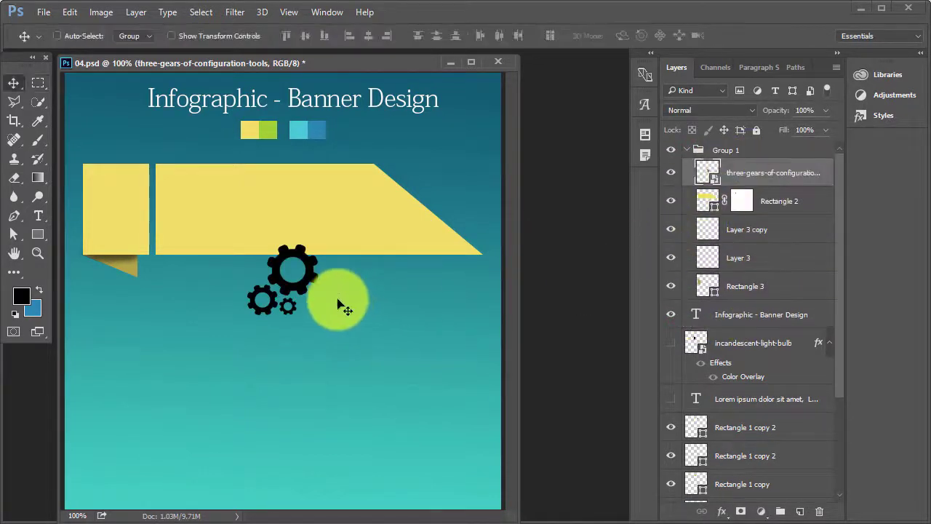
pyautogui.moveTo(342, 306); pyautogui.dragTo(160, 213)
pyautogui.hotkey('ctrl', 't')
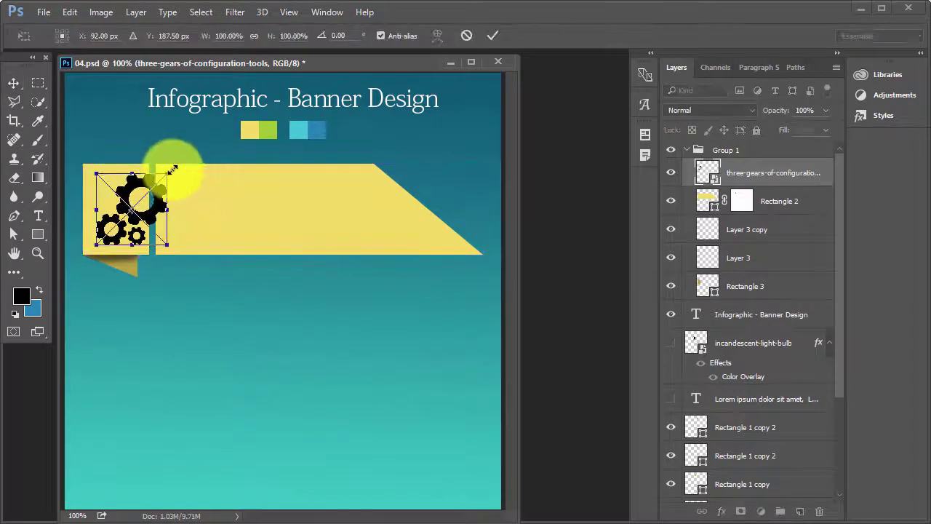
pyautogui.moveTo(172, 168)
pyautogui.mouseDown()
pyautogui.moveTo(120, 216)
pyautogui.moveTo(122, 206)
pyautogui.mouseUp()
pyautogui.press('Return')
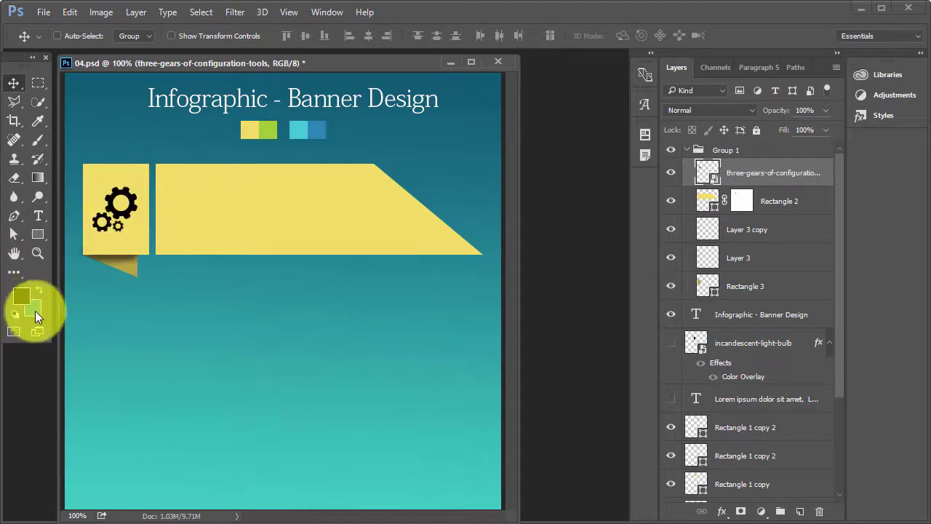
# - Add an olive-gold Color Overlay effect to the gears layer
pyautogui.click(720, 511)
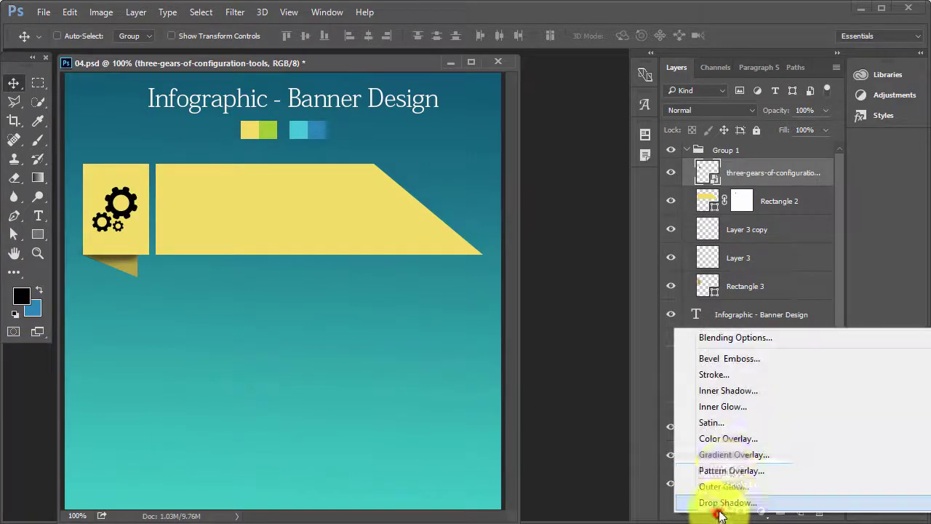
pyautogui.click(722, 439)
pyautogui.moveTo(508, 82); pyautogui.dragTo(598, 231)
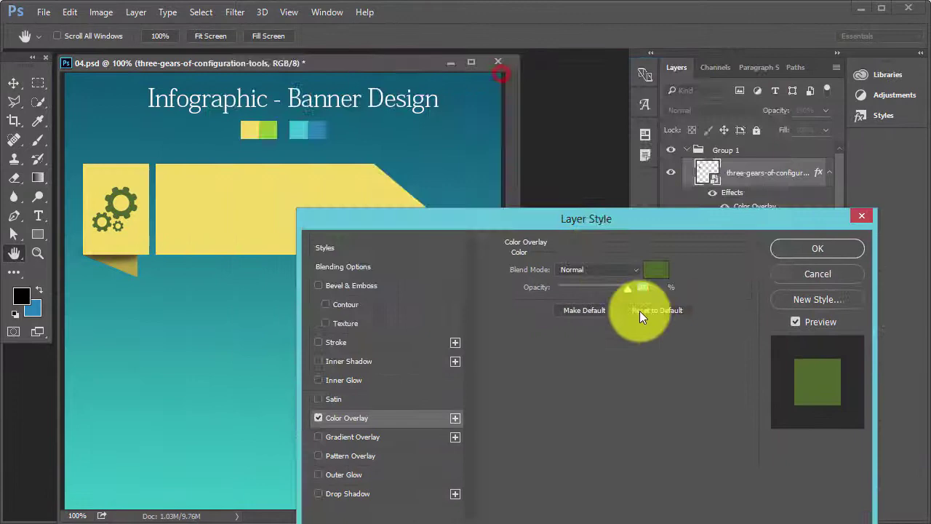
pyautogui.click(652, 275)
pyautogui.moveTo(702, 268); pyautogui.dragTo(686, 269)
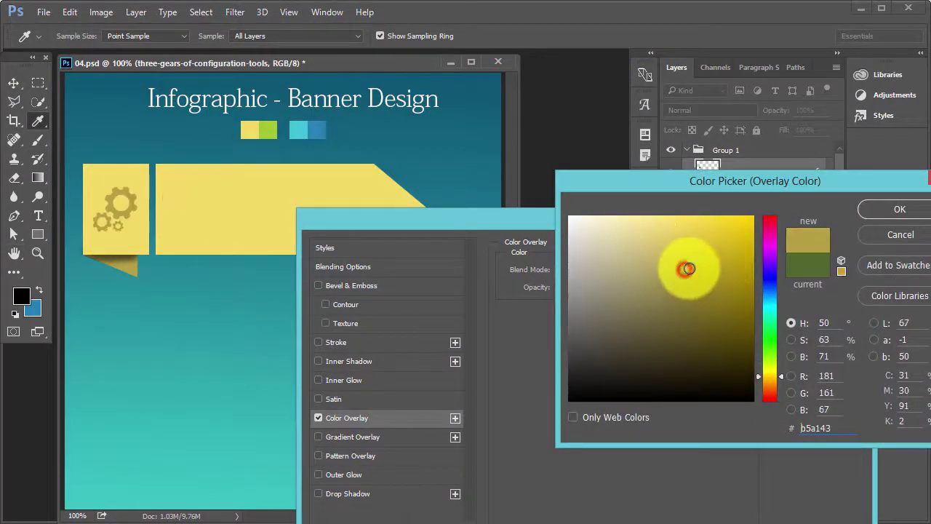
pyautogui.click(900, 209)
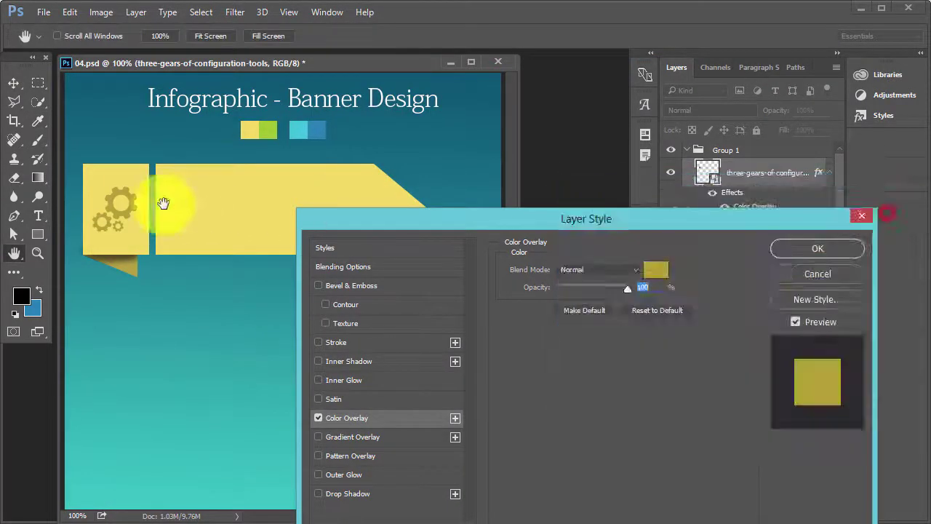
pyautogui.click(818, 250)
# - Reposition the gears on the small yellow square and shrink them slightly
pyautogui.moveTo(114, 215); pyautogui.dragTo(119, 217)
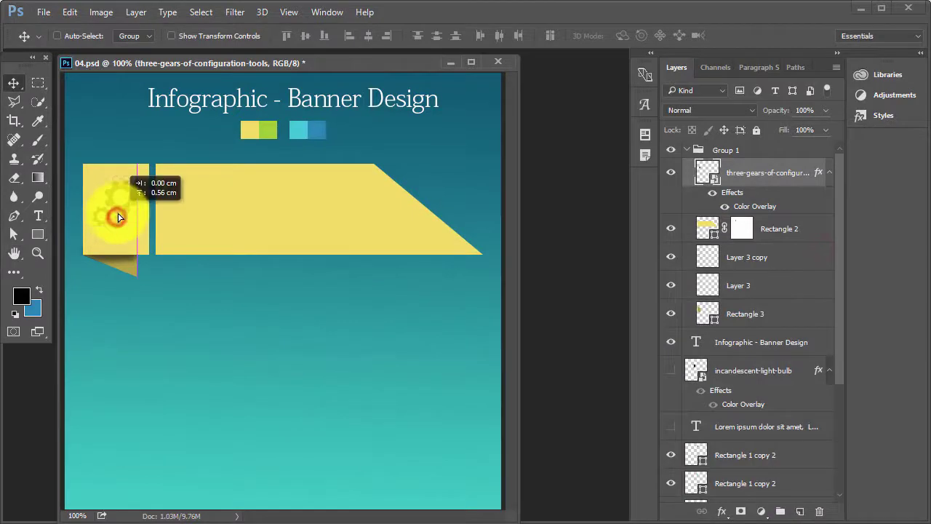
pyautogui.hotkey('ctrl', 't')
pyautogui.moveTo(141, 185); pyautogui.dragTo(131, 190)
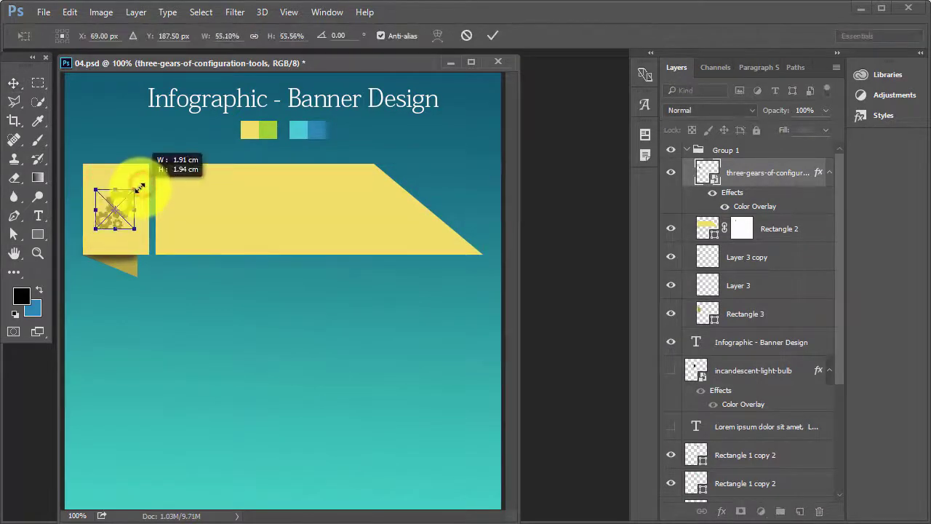
pyautogui.press('Return')
pyautogui.moveTo(685, 372); pyautogui.dragTo(686, 375)
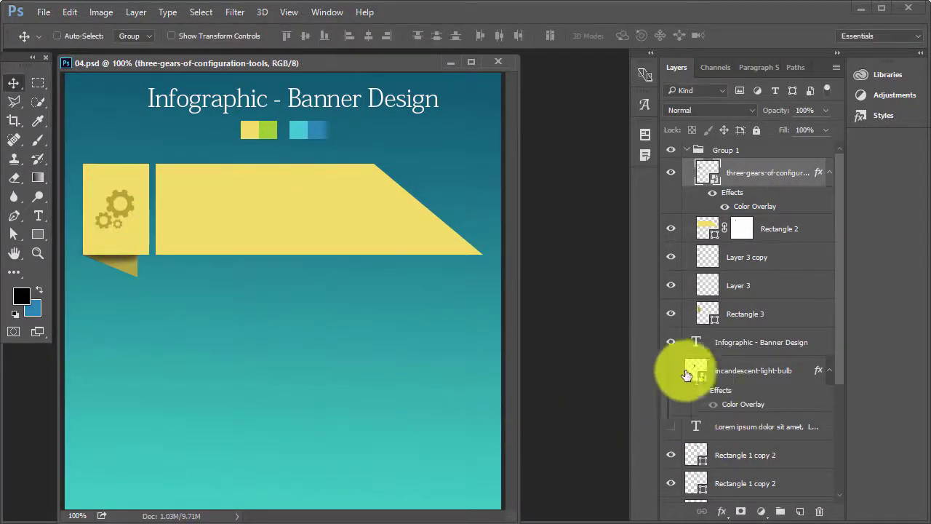
# - Show the Lorem ipsum text, move it to the top of Group 1, and place it on the ribbon
pyautogui.click(671, 426)
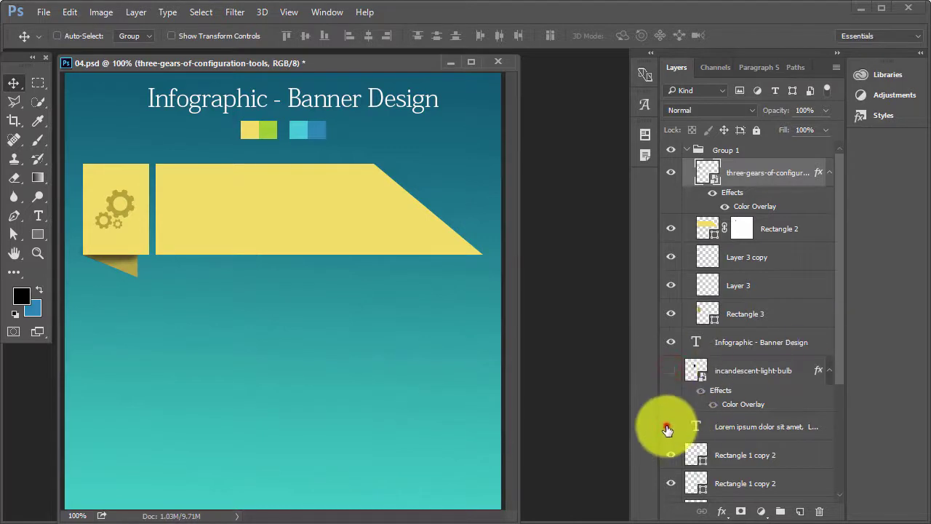
pyautogui.click(751, 426)
pyautogui.moveTo(757, 426); pyautogui.dragTo(742, 154)
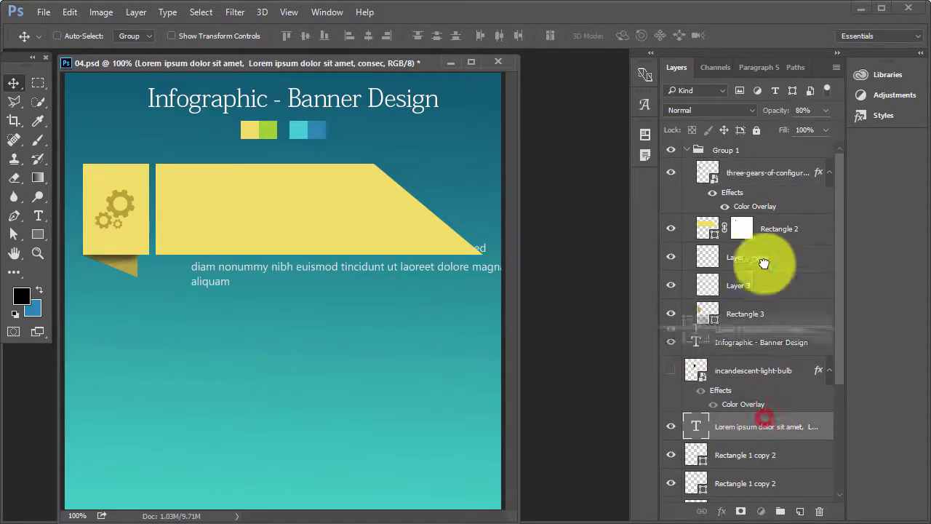
pyautogui.moveTo(226, 307); pyautogui.dragTo(273, 220)
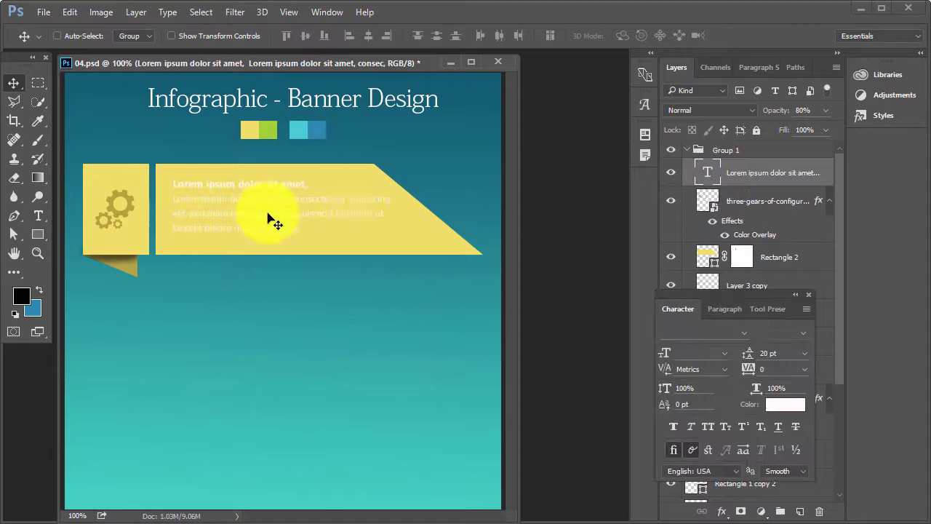
# - Set the text colour to a dark olive sampled from the gears
pyautogui.click(18, 298)
pyautogui.click(110, 198)
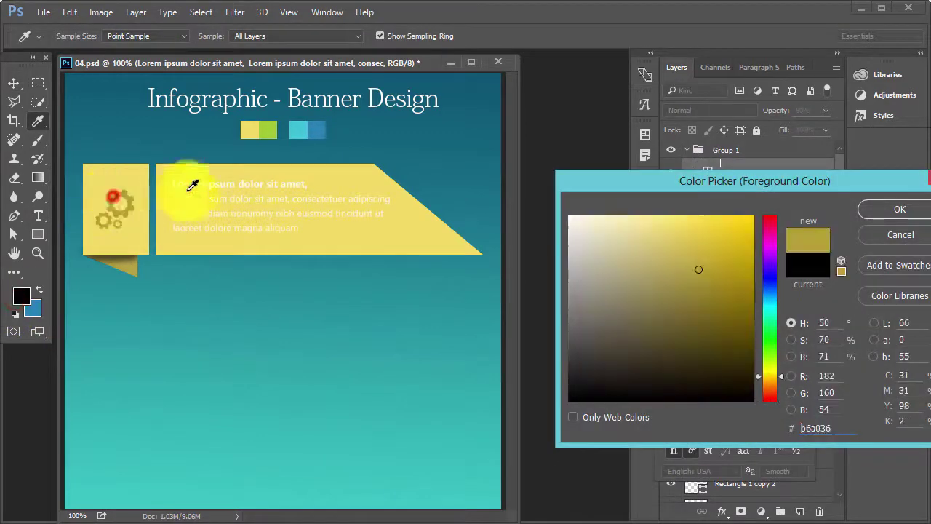
pyautogui.click(884, 209)
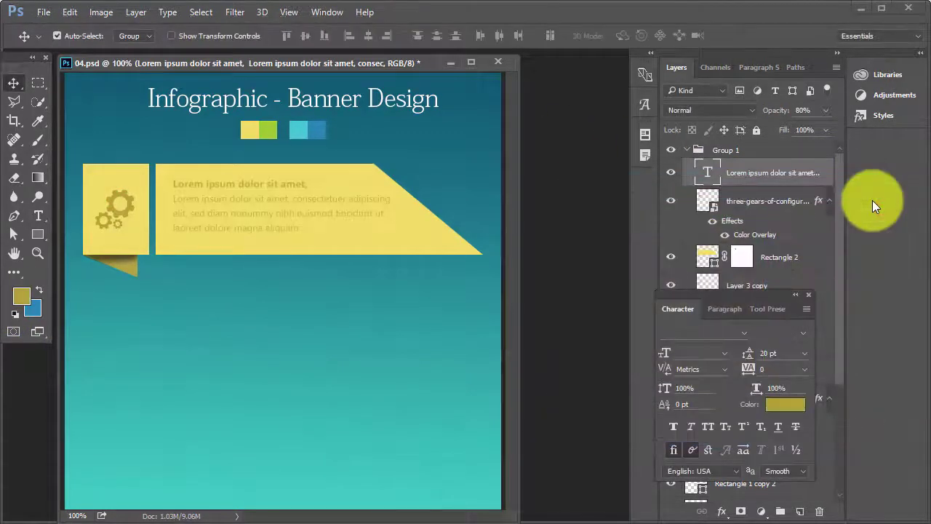
pyautogui.click(21, 296)
pyautogui.click(713, 322)
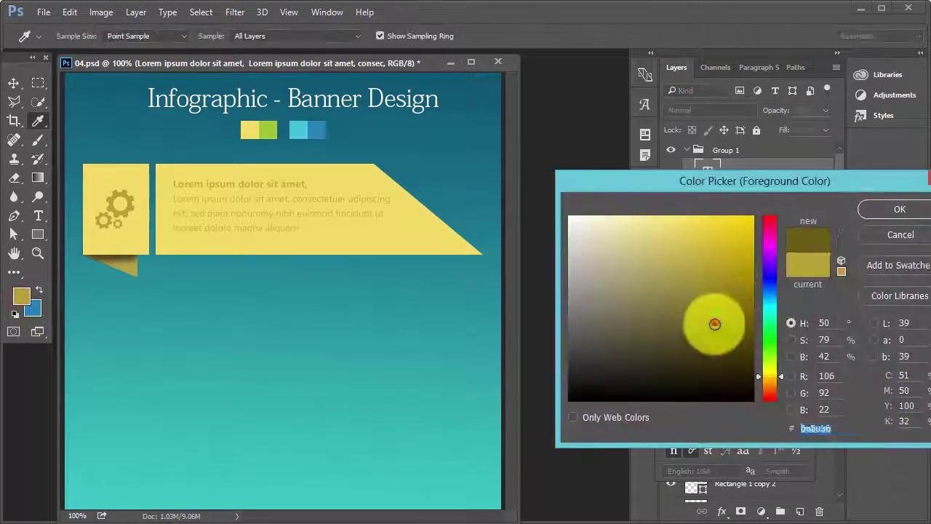
pyautogui.click(900, 209)
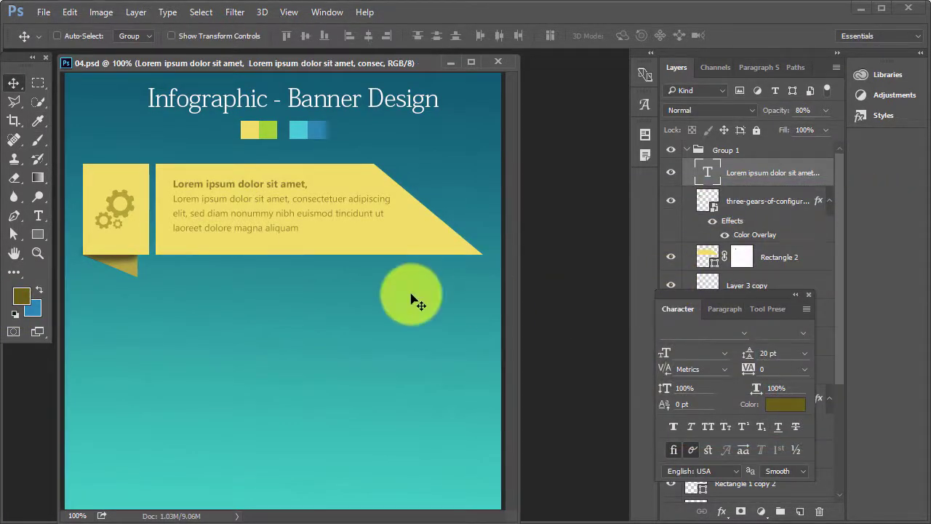
# - Adjust the Layer 3 copy fold piece's position, then reselect the Rectangle 2 banner layer
pyautogui.rightClick(285, 245)
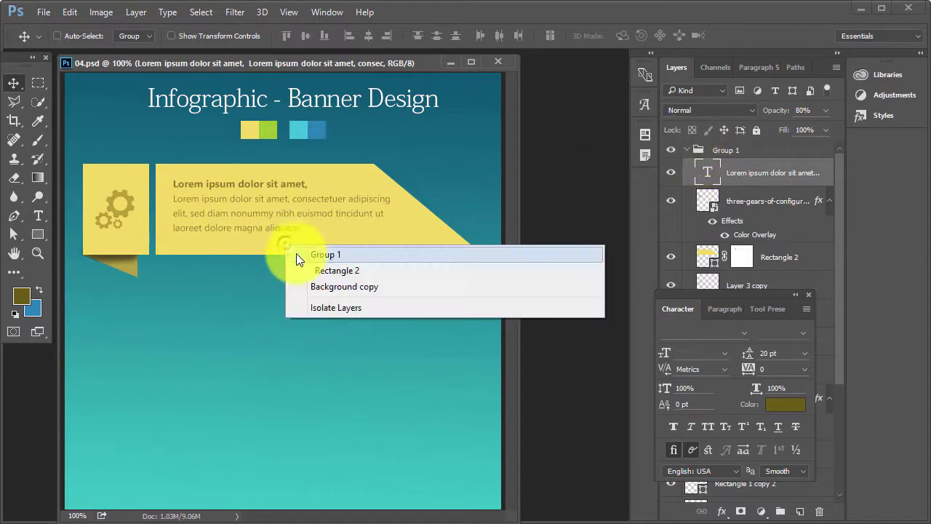
pyautogui.click(302, 269)
pyautogui.moveTo(322, 241)
pyautogui.mouseDown()
pyautogui.moveTo(322, 308)
pyautogui.moveTo(301, 229)
pyautogui.mouseUp()
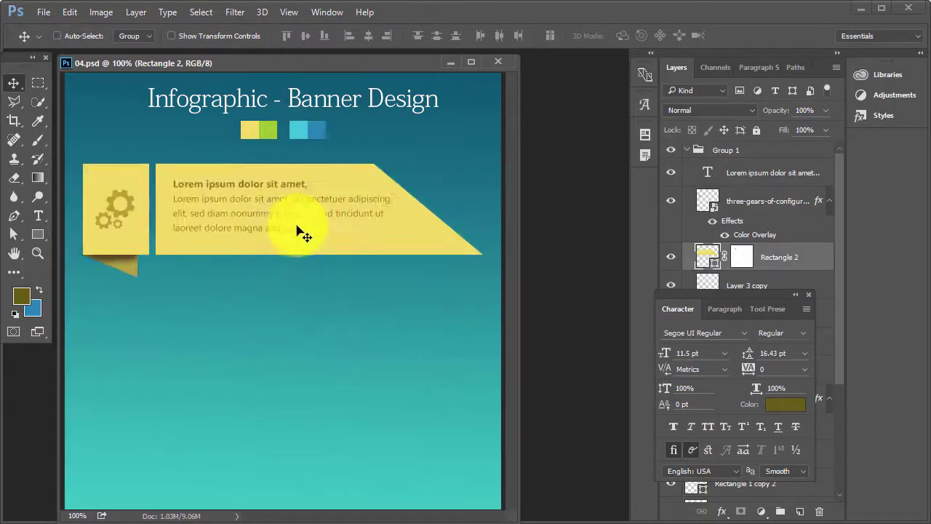
pyautogui.rightClick(144, 260)
pyautogui.click(157, 285)
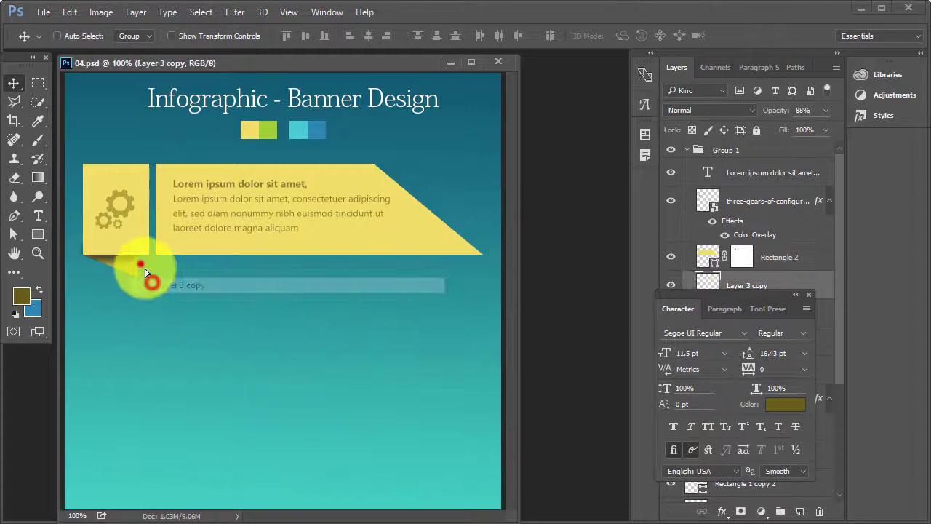
pyautogui.moveTo(141, 266); pyautogui.dragTo(156, 296)
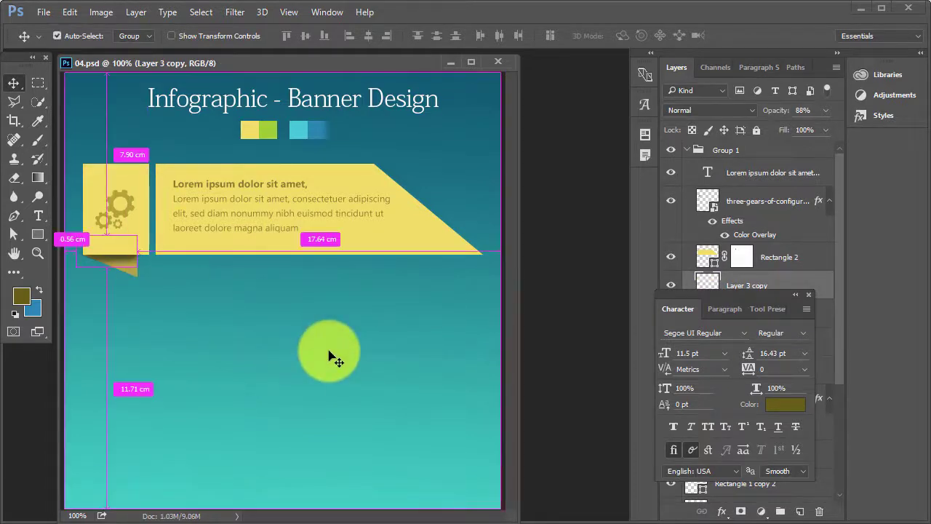
pyautogui.hotkey('ctrl', '+')
pyautogui.hotkey('ctrl', '-')
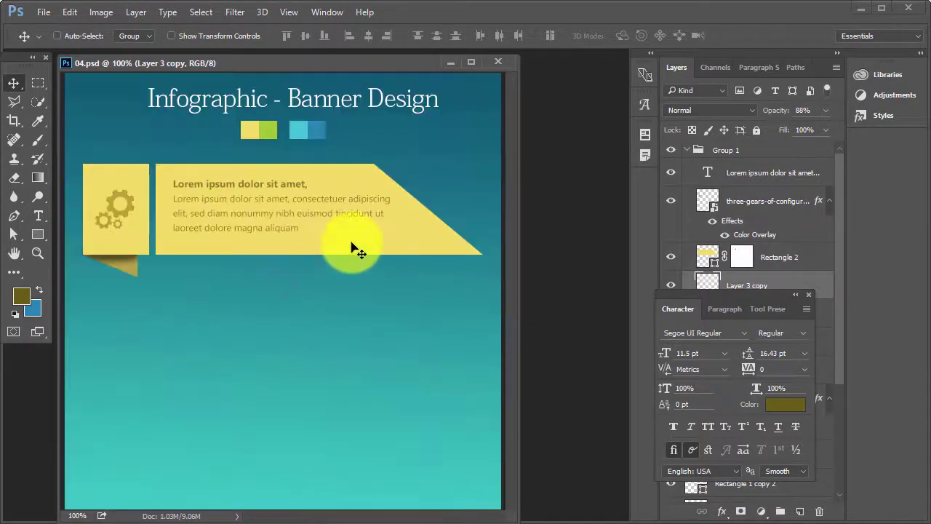
pyautogui.rightClick(351, 242)
pyautogui.click(371, 268)
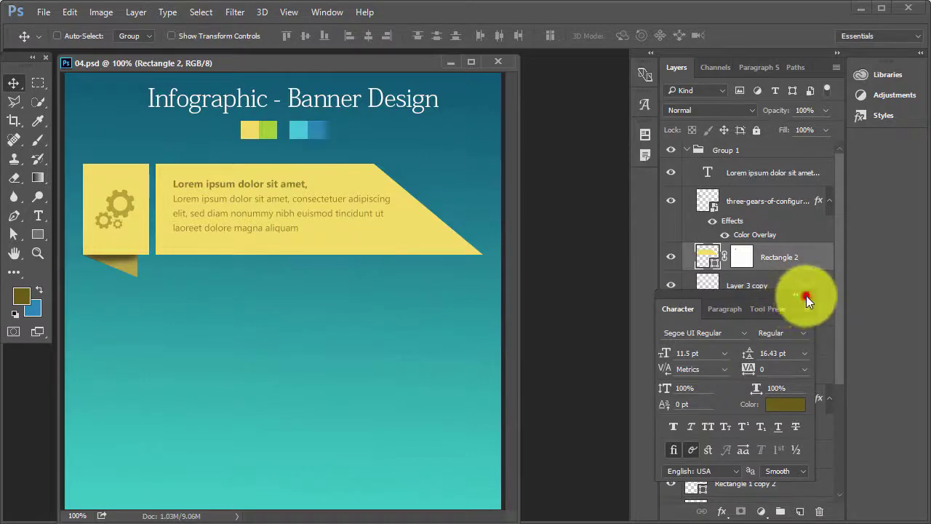
pyautogui.click(808, 295)
# - Give Rectangle 2 a 1 px solid olive stroke and nudge the banner into place
pyautogui.click(716, 511)
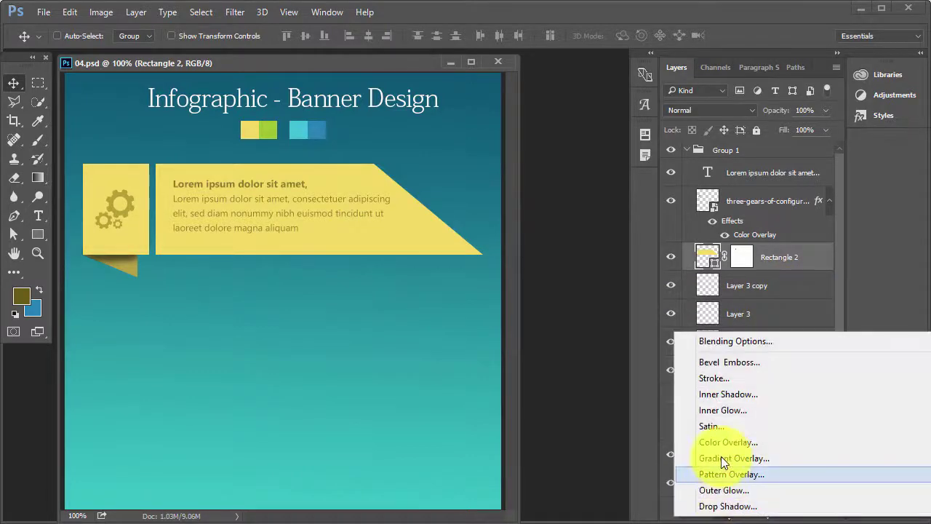
pyautogui.click(711, 381)
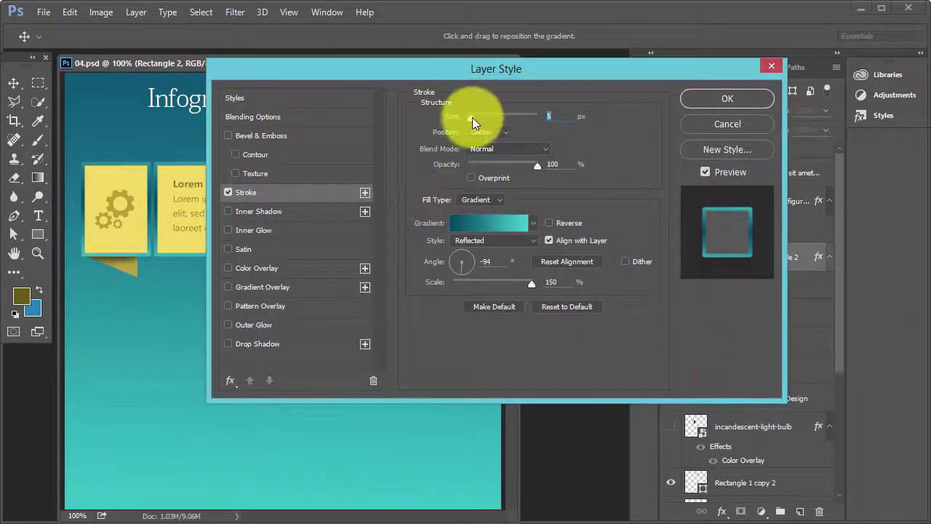
pyautogui.moveTo(472, 117); pyautogui.dragTo(467, 117)
pyautogui.click(473, 211)
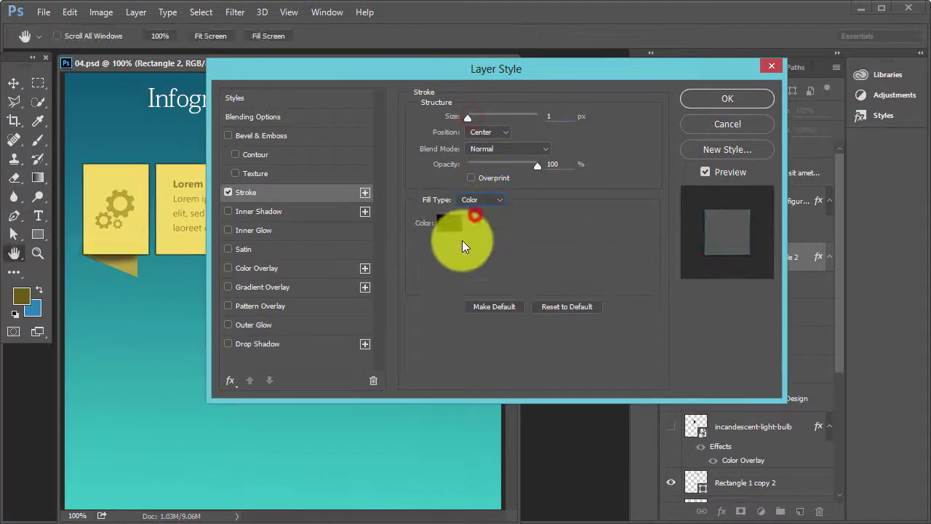
pyautogui.click(452, 230)
pyautogui.click(121, 259)
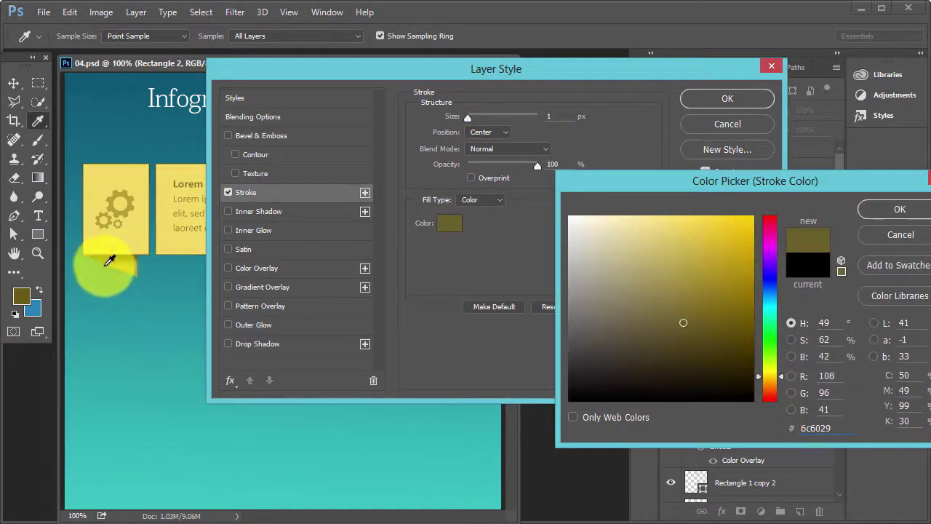
pyautogui.click(877, 209)
pyautogui.click(727, 98)
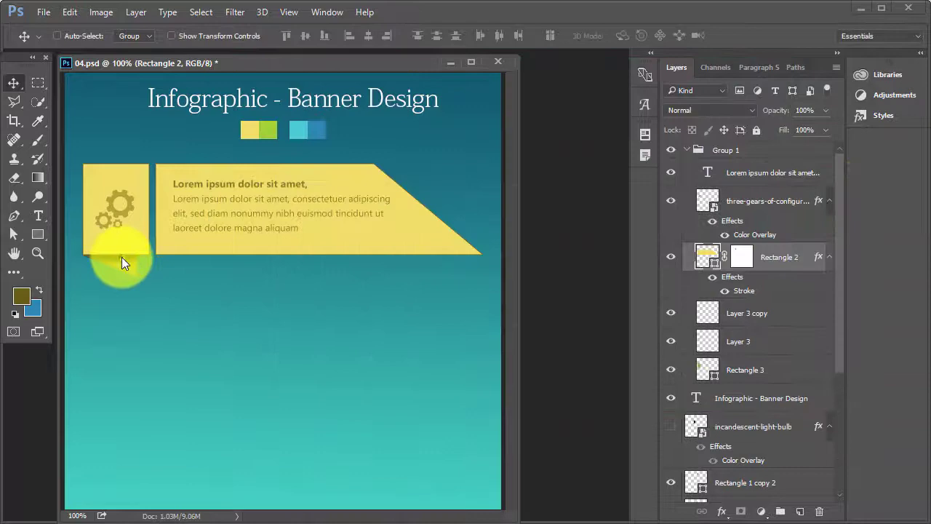
pyautogui.keyDown('ctrl'); pyautogui.click(121, 262); pyautogui.keyUp('ctrl')
pyautogui.moveTo(155, 266); pyautogui.dragTo(156, 262)
# - Squash the fold shadow to about 80% height and shift it under the gear panel
pyautogui.hotkey('ctrl', '+')
pyautogui.scroll(2, 235, 415)
pyautogui.rightClick(202, 445)
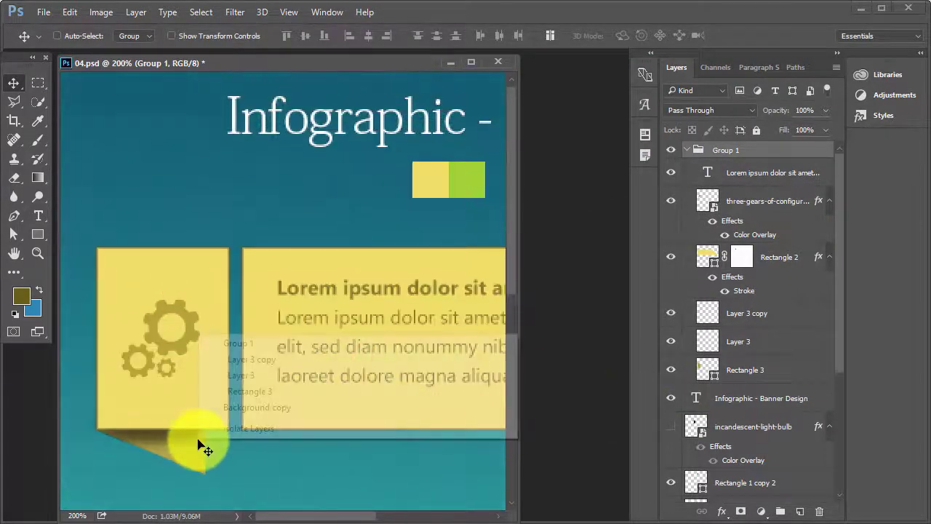
pyautogui.click(241, 377)
pyautogui.hotkey('ctrl', 't')
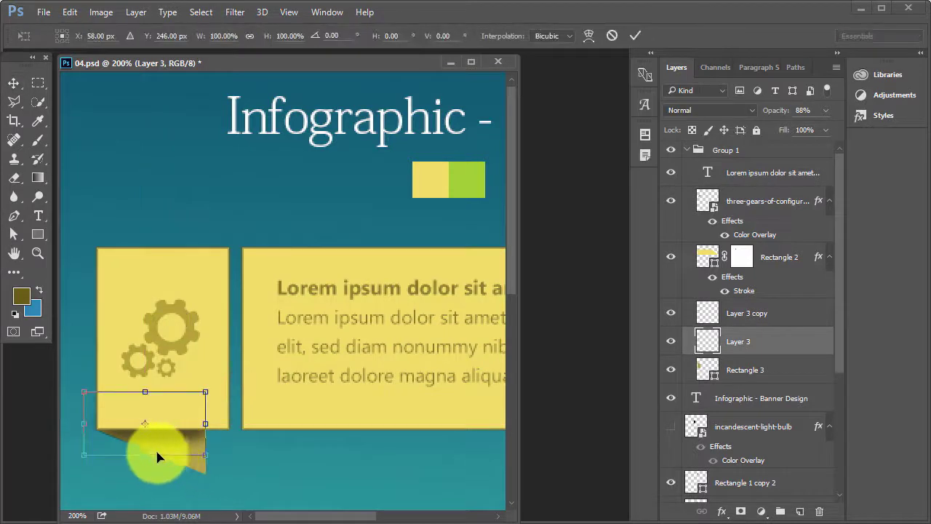
pyautogui.moveTo(144, 452); pyautogui.dragTo(141, 418)
pyautogui.press('Return')
pyautogui.moveTo(194, 470); pyautogui.dragTo(186, 456)
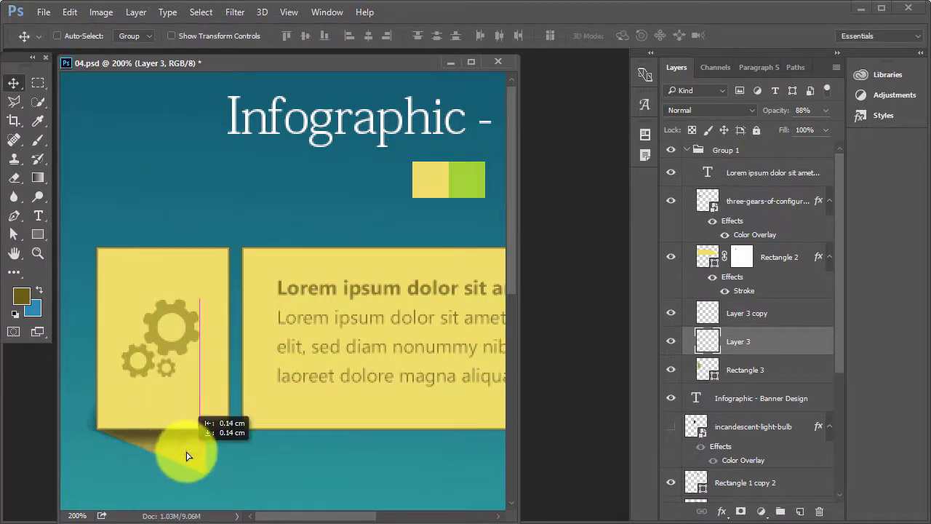
pyautogui.hotkey('ctrl', '-')
# - Fade the Rectangle 2 banner stroke to 85% opacity
pyautogui.rightClick(236, 177)
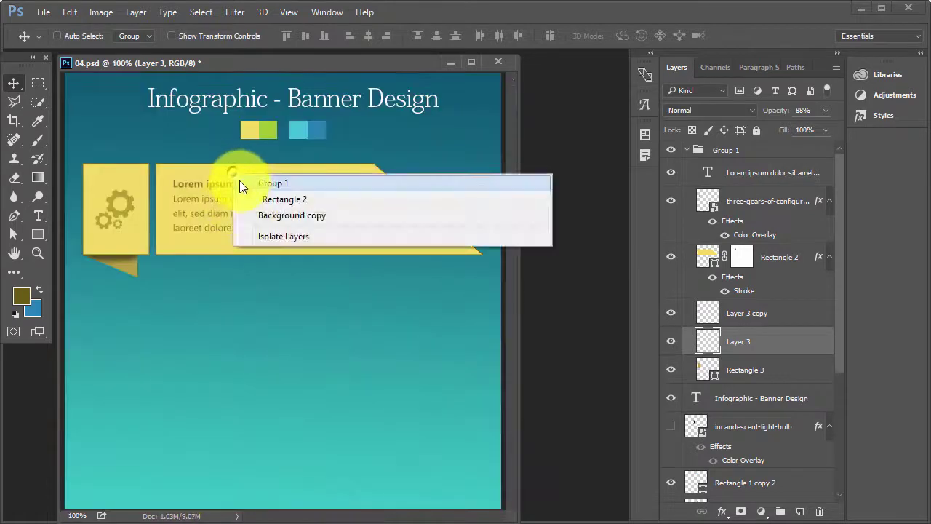
pyautogui.click(283, 200)
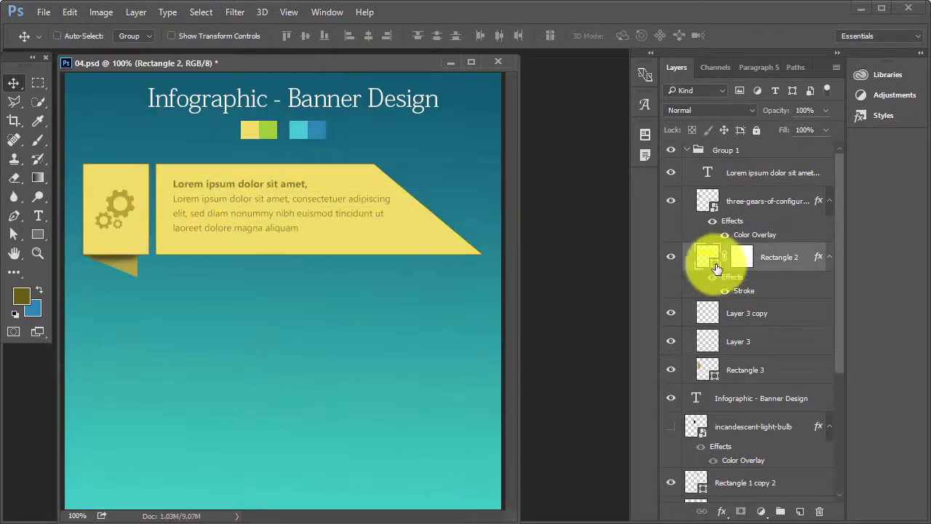
pyautogui.doubleClick(815, 257)
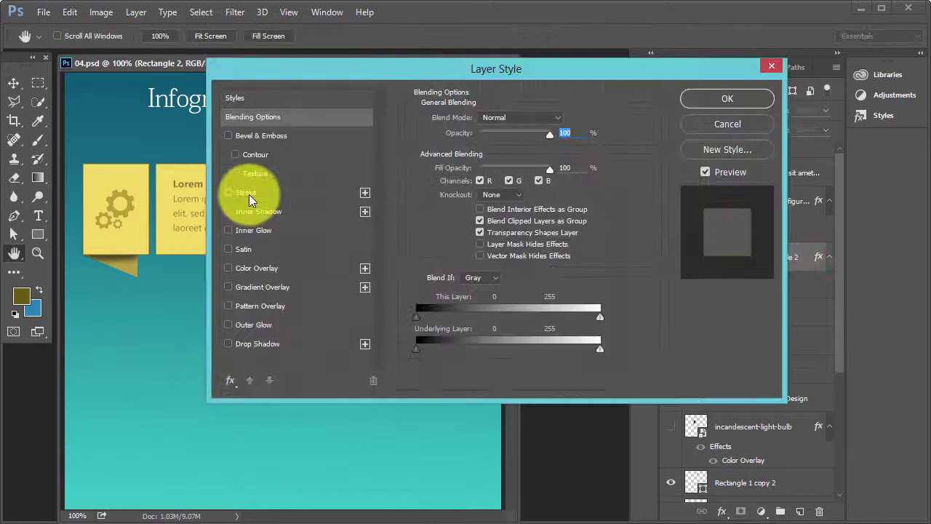
pyautogui.click(247, 193)
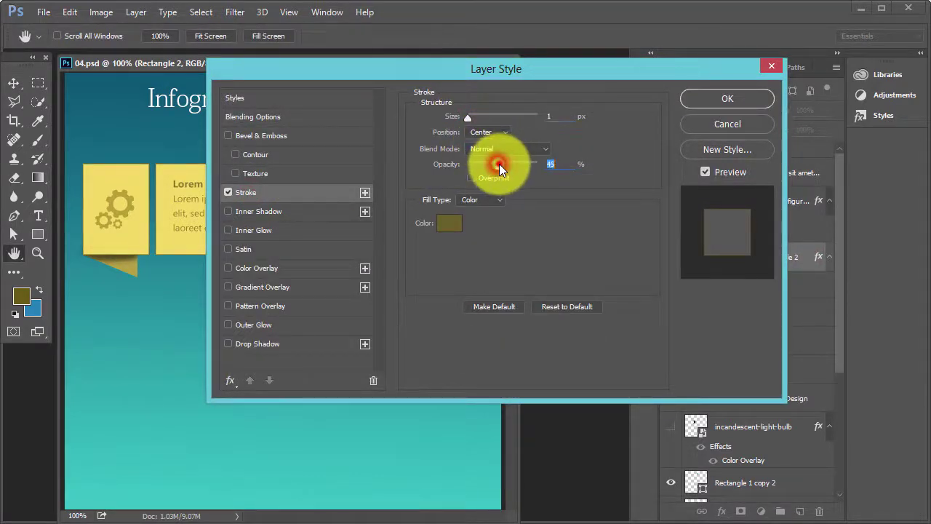
pyautogui.click(720, 97)
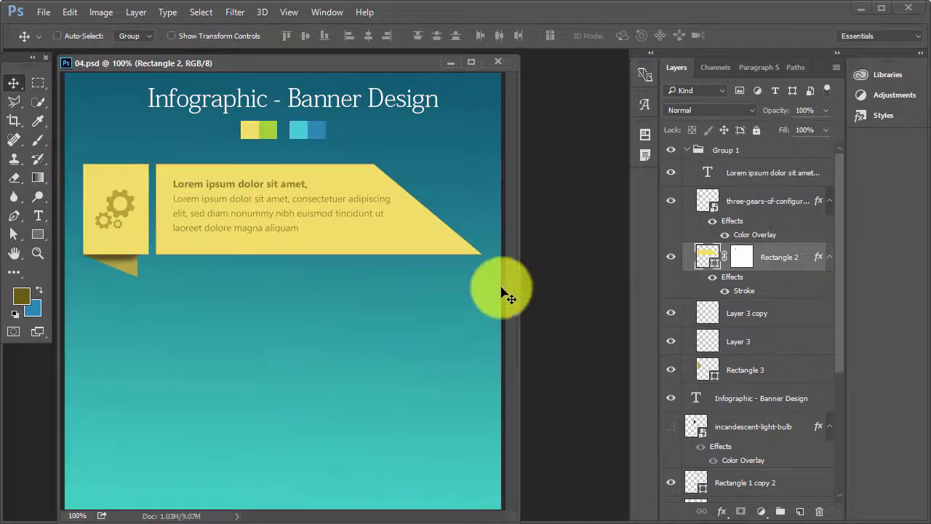
pyautogui.keyDown('ctrl'); pyautogui.click(164, 285); pyautogui.keyUp('ctrl')
# - Move the fold shadow beneath the yellow banner and drag out copies of Group 1 downward
pyautogui.moveTo(163, 287); pyautogui.dragTo(249, 267)
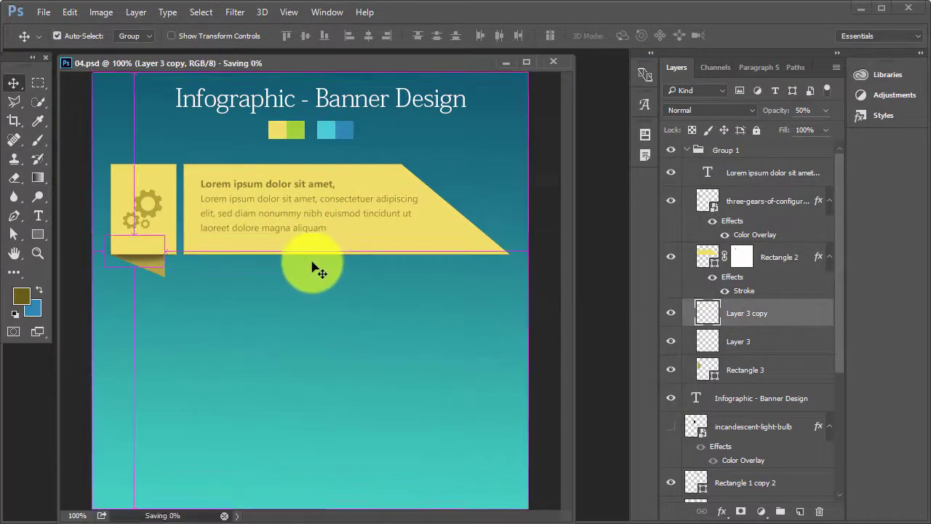
pyautogui.click(686, 150)
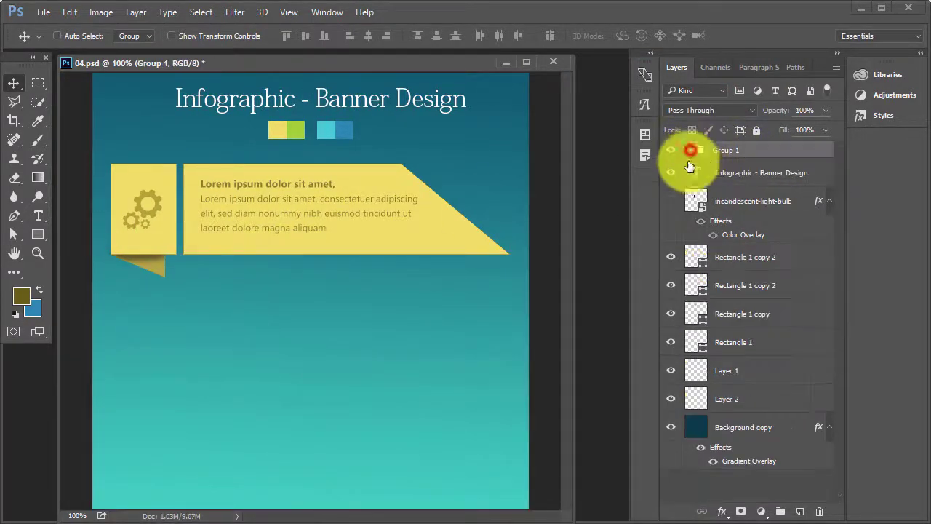
pyautogui.click(673, 152)
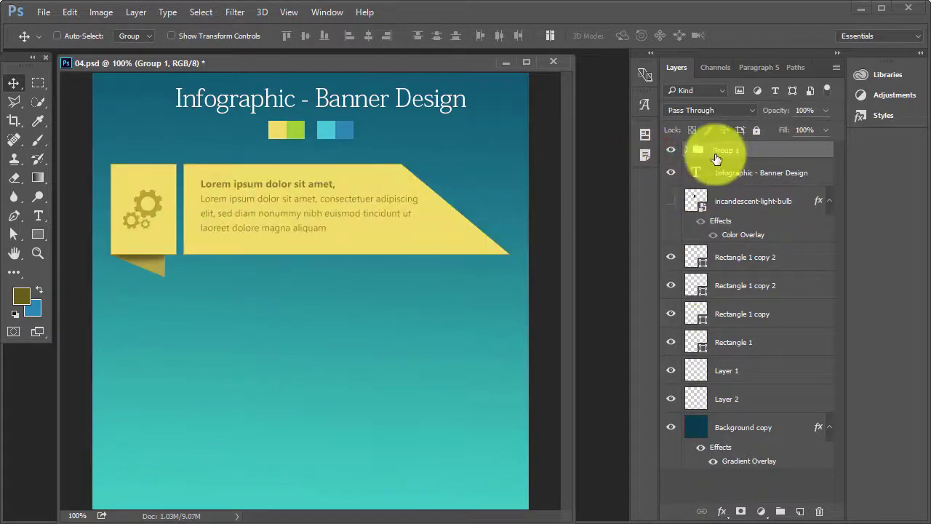
pyautogui.moveTo(269, 201); pyautogui.dragTo(271, 328)
# - Nudge the top, middle and bottom banner groups to equal vertical spacing
pyautogui.click(729, 185)
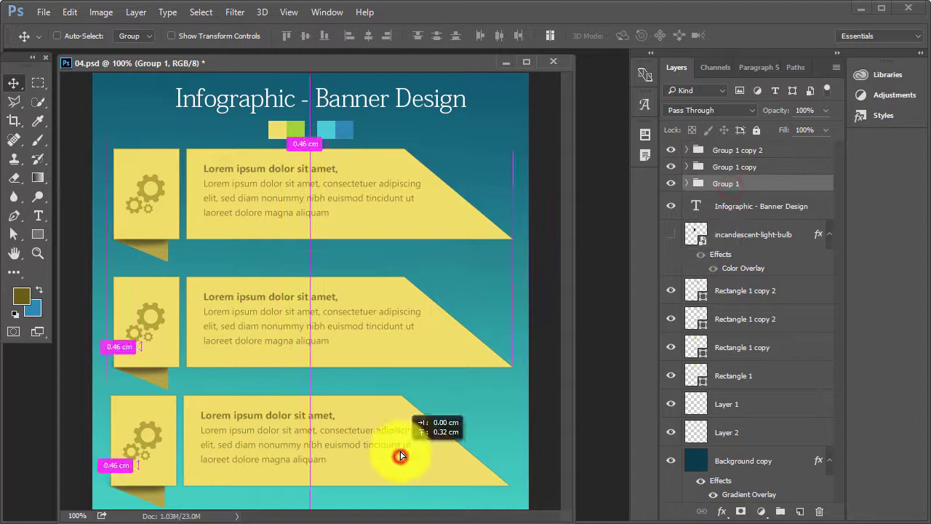
pyautogui.moveTo(400, 456); pyautogui.dragTo(400, 460)
pyautogui.click(734, 166)
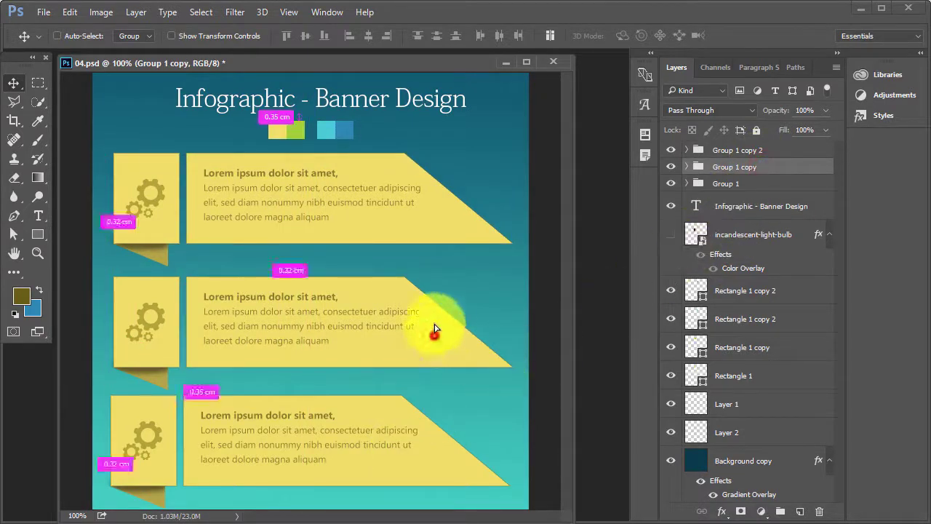
pyautogui.moveTo(435, 329); pyautogui.dragTo(435, 324)
pyautogui.click(761, 149)
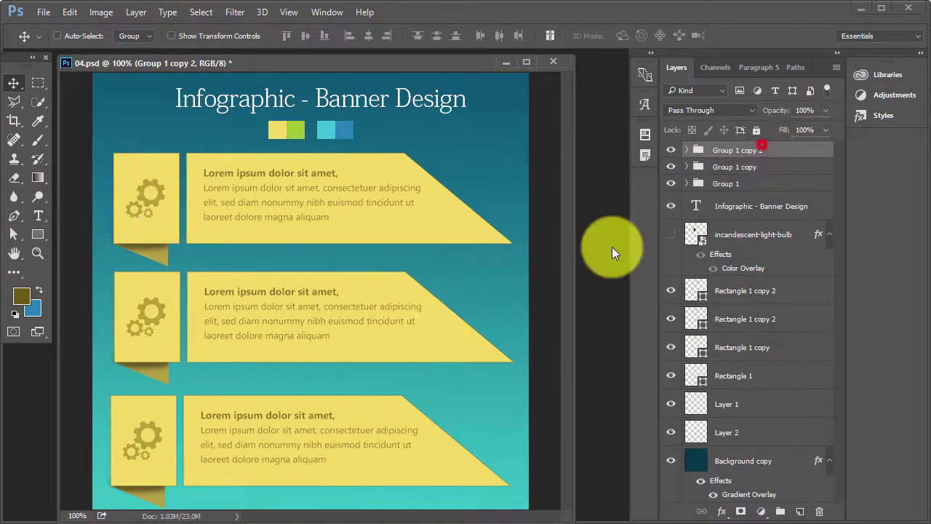
pyautogui.moveTo(365, 430)
pyautogui.mouseDown()
pyautogui.moveTo(364, 374)
pyautogui.moveTo(365, 435)
pyautogui.mouseUp()
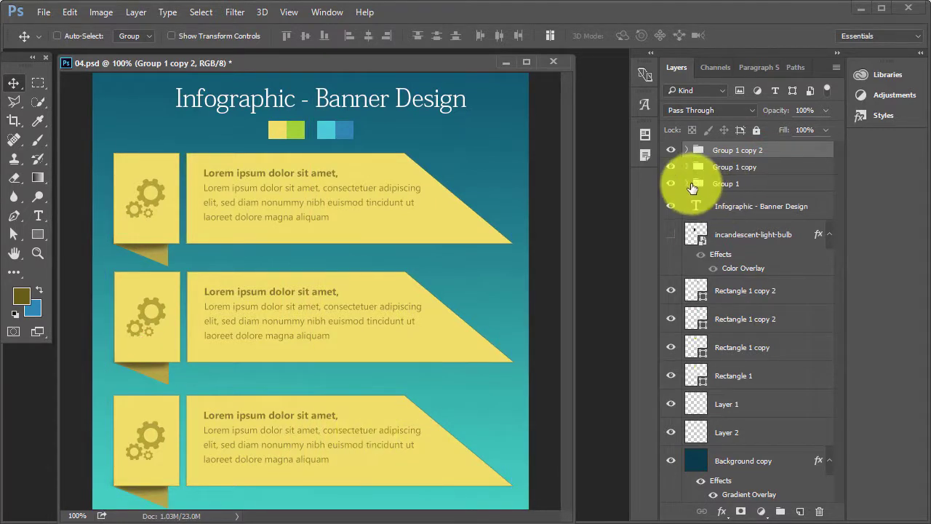
# - Toggle the middle and bottom banner copies' visibility to check the layout
pyautogui.click(673, 168)
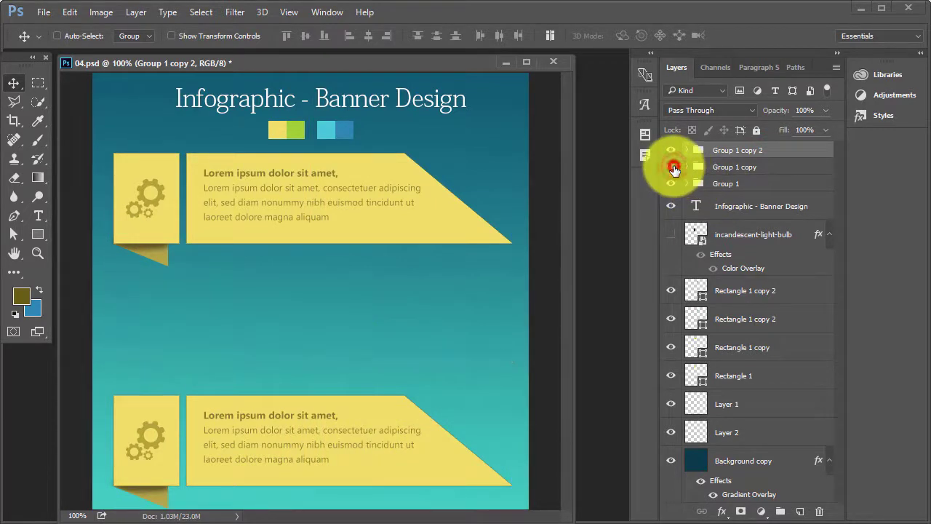
pyautogui.click(673, 168)
pyautogui.click(667, 151)
pyautogui.click(668, 151)
pyautogui.click(670, 168)
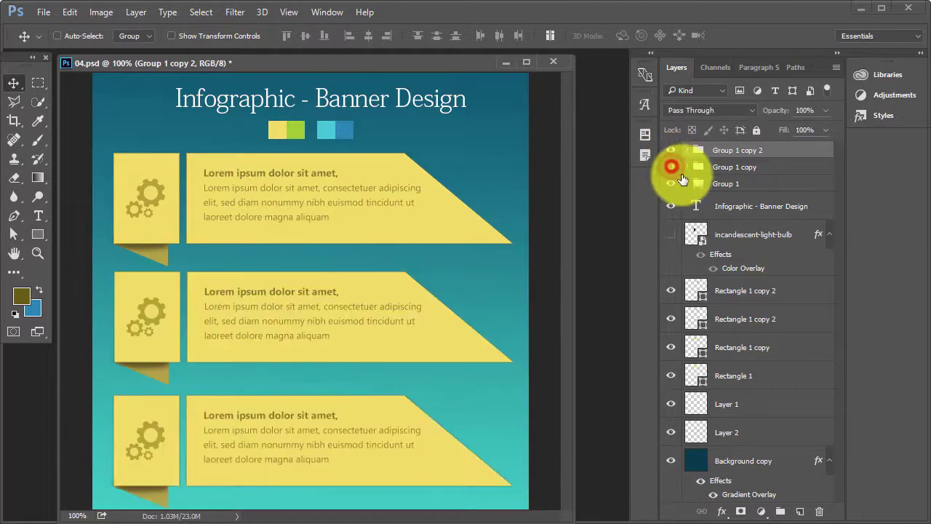
pyautogui.click(687, 169)
# - Recolour the middle banner's Rectangle 2 with the sampled green swatch
pyautogui.doubleClick(712, 275)
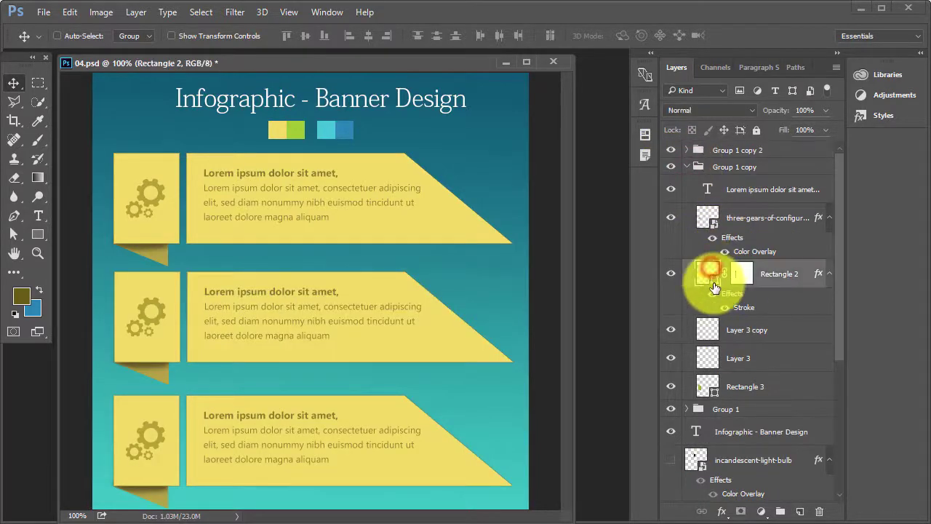
pyautogui.click(296, 131)
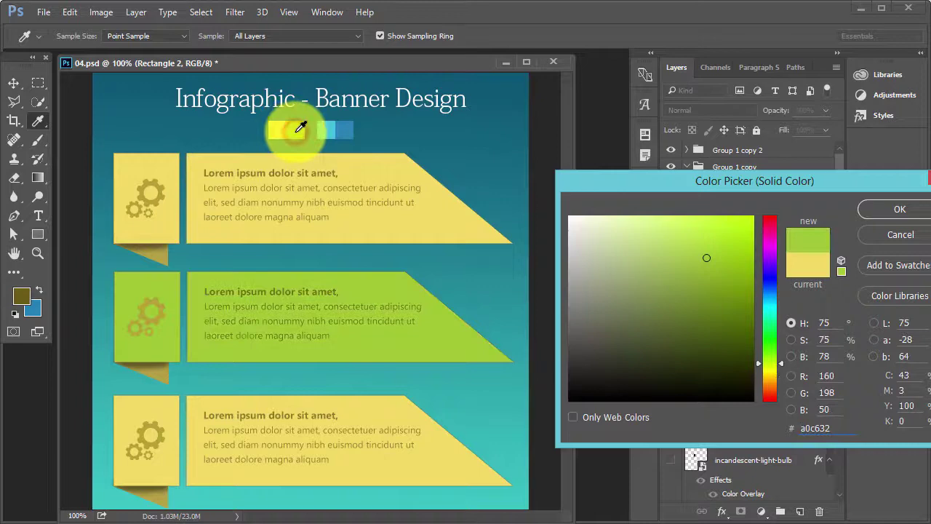
pyautogui.click(899, 208)
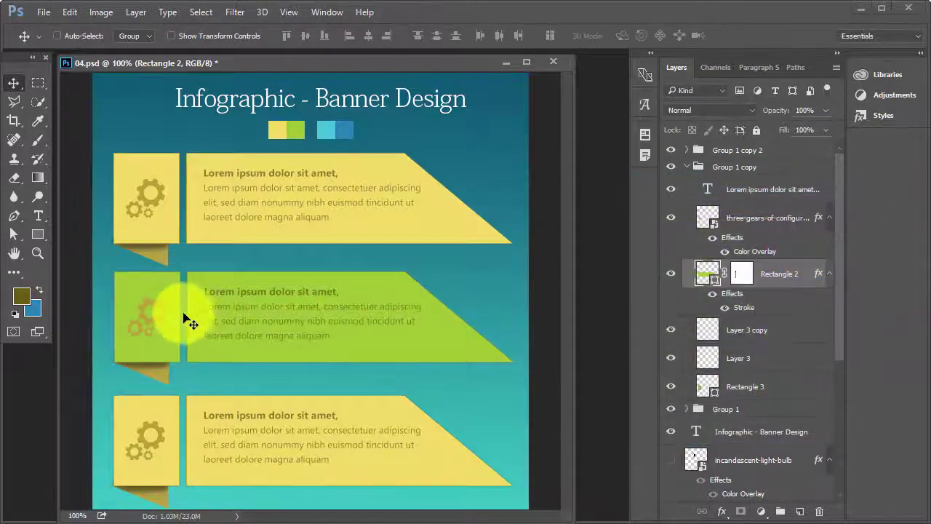
# - Set the middle banner's Rectangle 3 fold to a darker green, #819f2a
pyautogui.rightClick(166, 376)
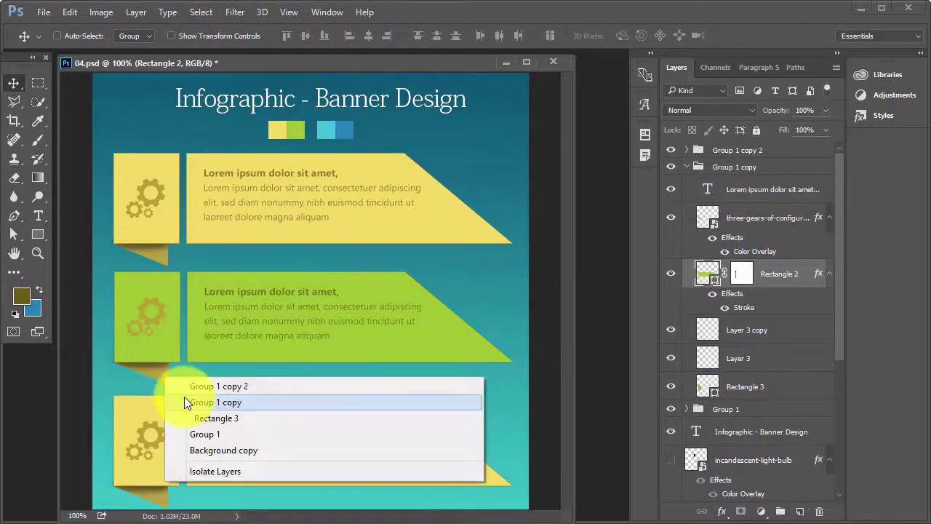
pyautogui.click(243, 419)
pyautogui.doubleClick(706, 386)
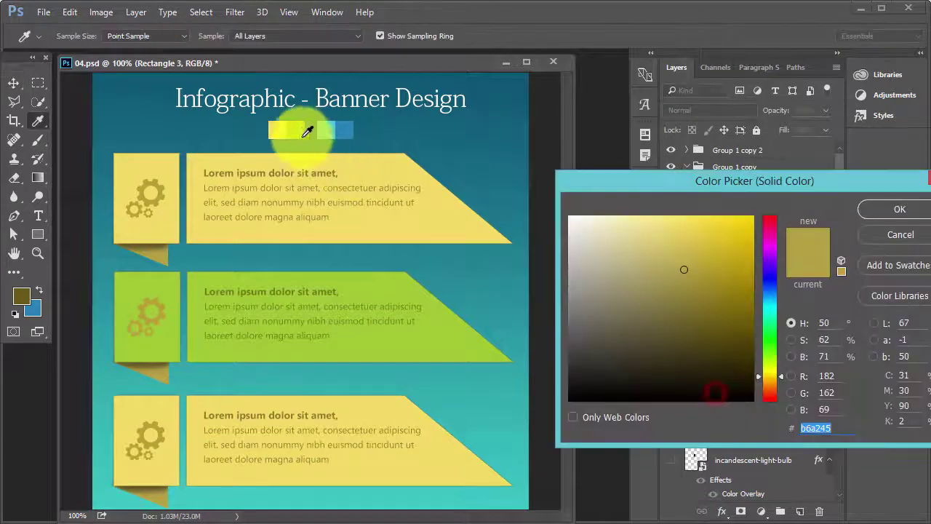
pyautogui.click(296, 131)
pyautogui.click(704, 285)
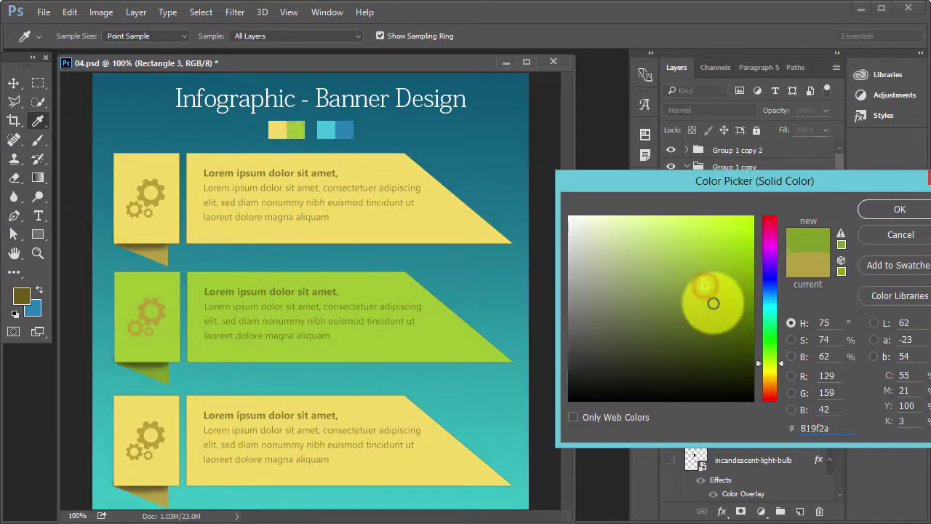
pyautogui.click(894, 209)
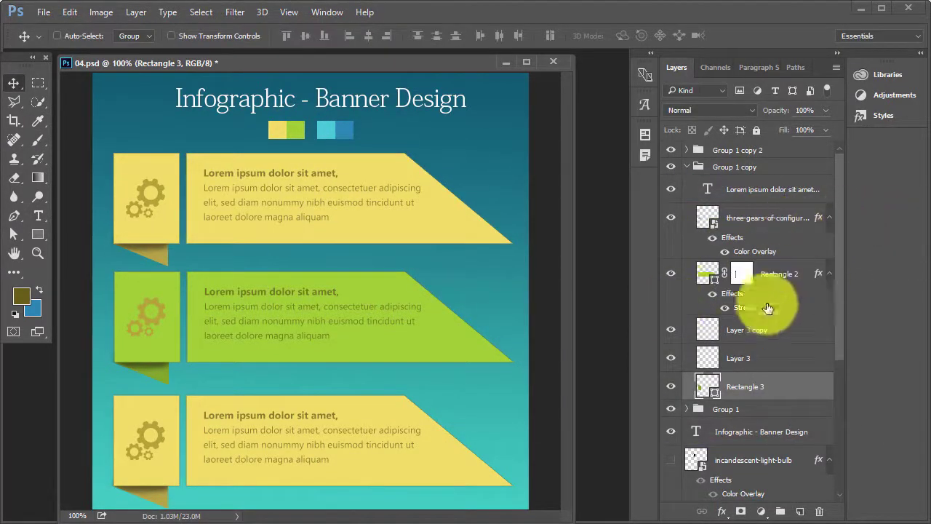
# - Change the middle gears' Color Overlay to a darker green sampled from the ribbon
pyautogui.rightClick(171, 309)
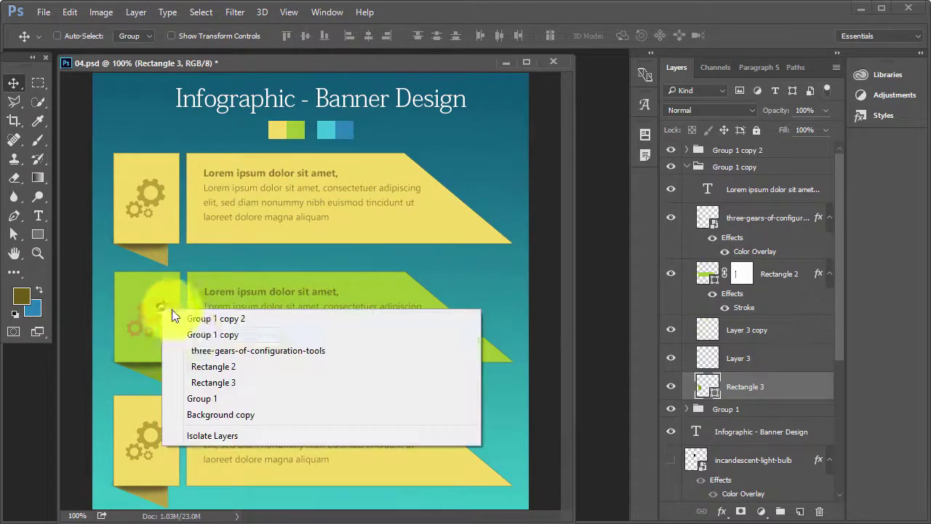
pyautogui.click(198, 347)
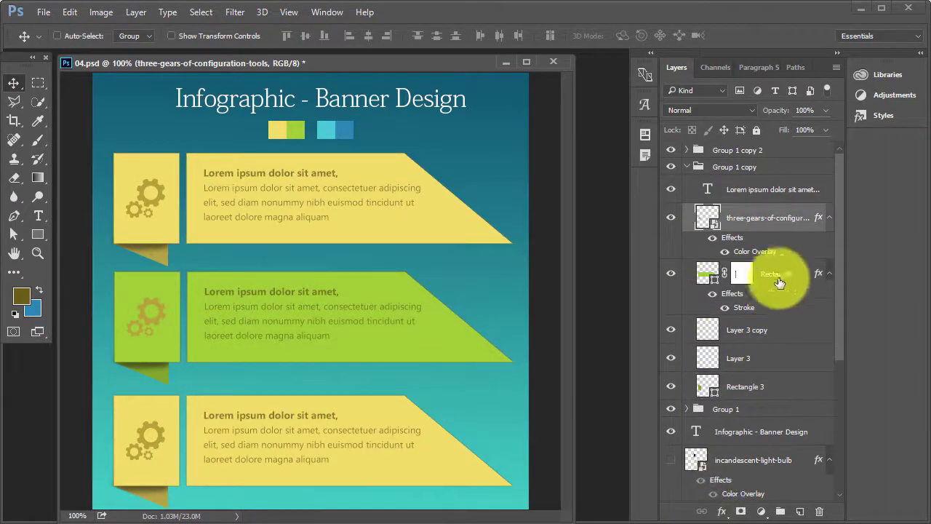
pyautogui.doubleClick(816, 218)
pyautogui.click(264, 268)
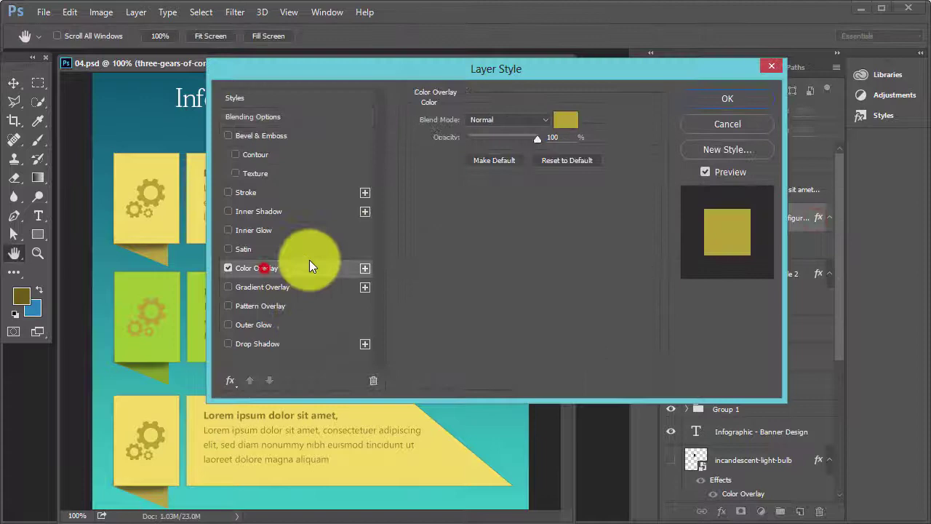
pyautogui.click(582, 116)
pyautogui.click(175, 280)
pyautogui.click(709, 294)
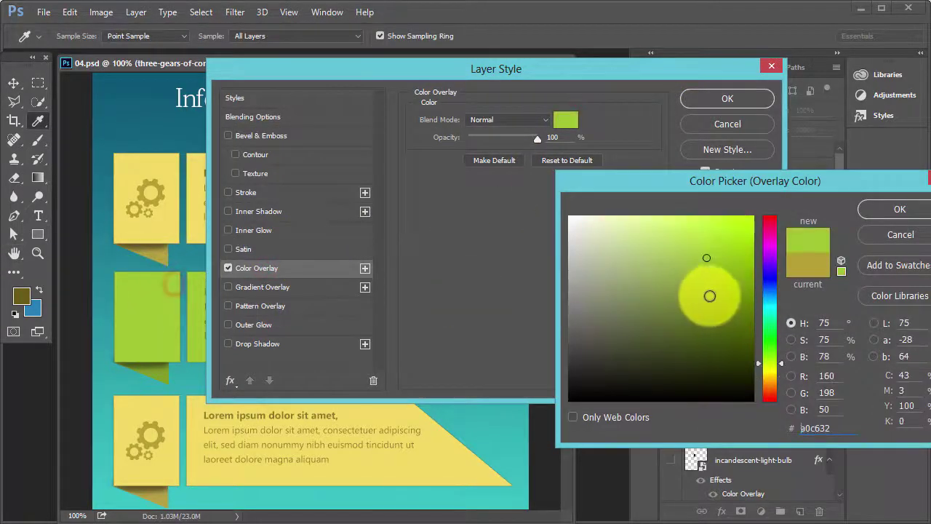
pyautogui.click(889, 209)
pyautogui.click(724, 102)
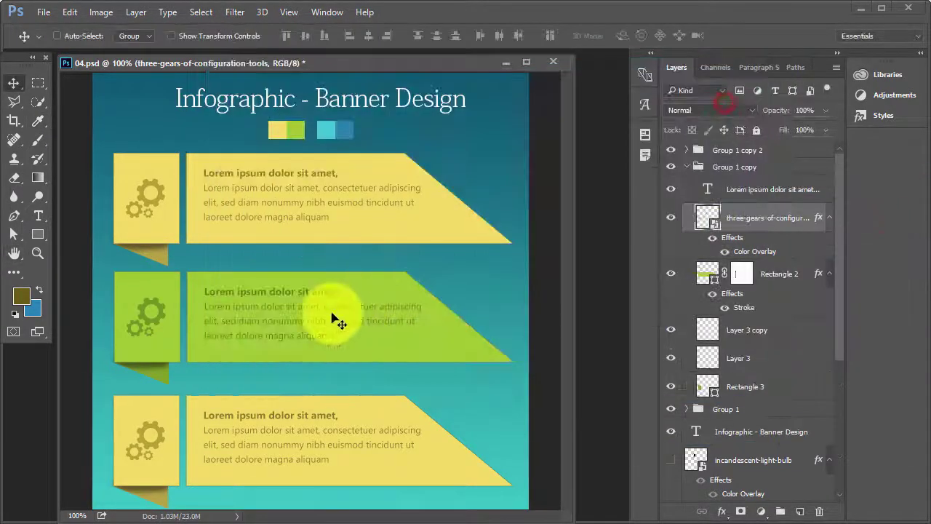
# - Recolour the middle ribbon's Lorem ipsum text a darker green and save the document
pyautogui.rightClick(306, 295)
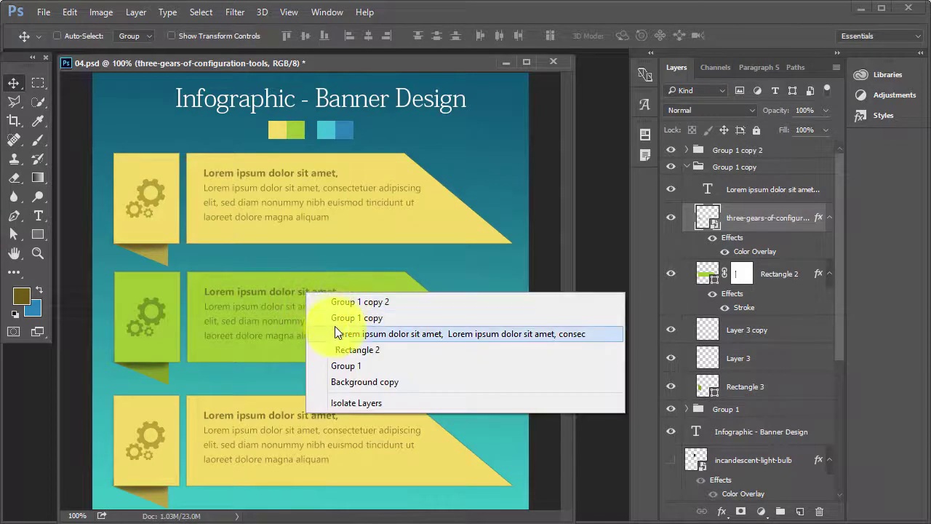
pyautogui.click(339, 328)
pyautogui.click(21, 304)
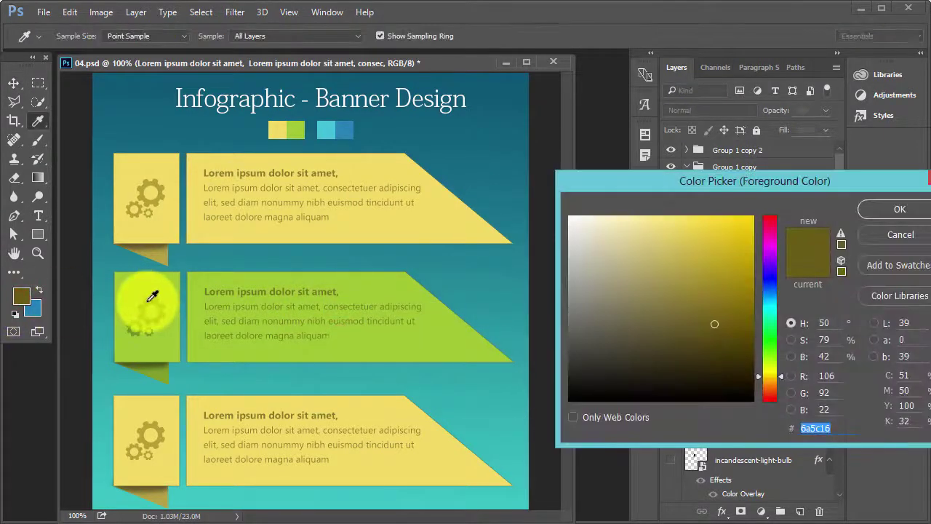
pyautogui.click(152, 295)
pyautogui.click(869, 209)
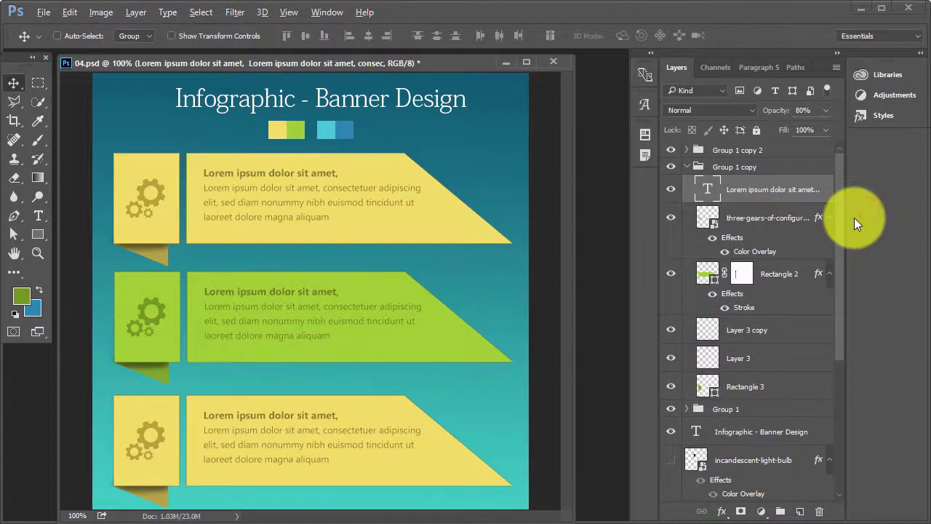
pyautogui.click(21, 298)
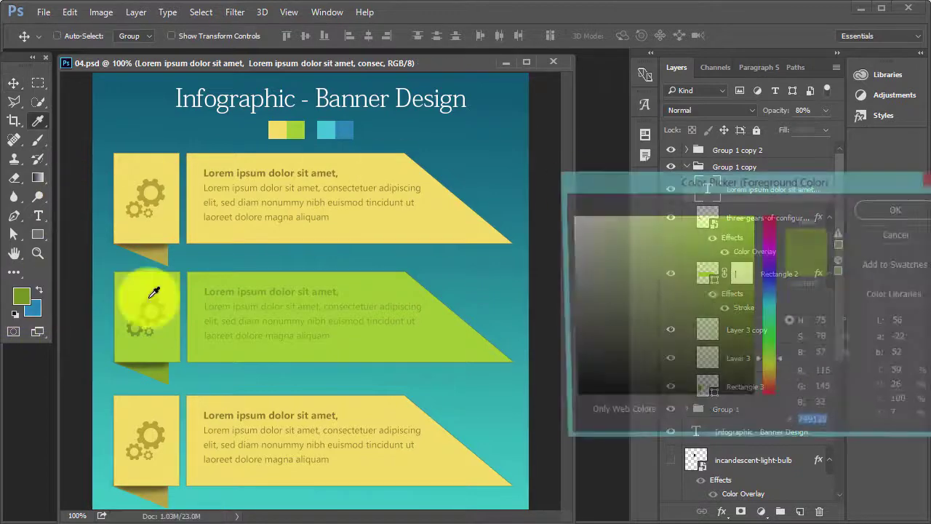
pyautogui.moveTo(709, 302); pyautogui.dragTo(723, 318)
pyautogui.click(895, 209)
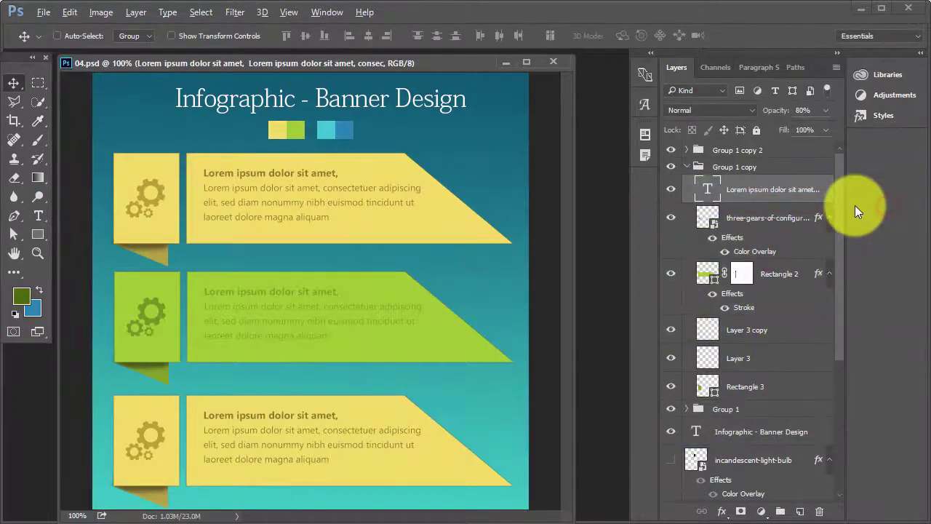
pyautogui.hotkey('ctrl', 's')
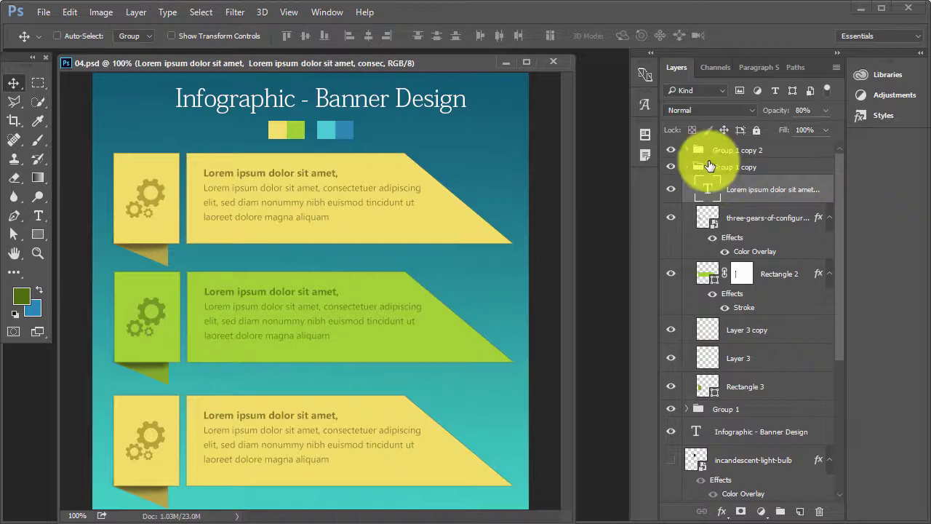
# - Restore ribbon visibility, expand Group 1 copy 2 and select the bottom ribbon's Rectangle 2
pyautogui.click(691, 168)
pyautogui.click(670, 150)
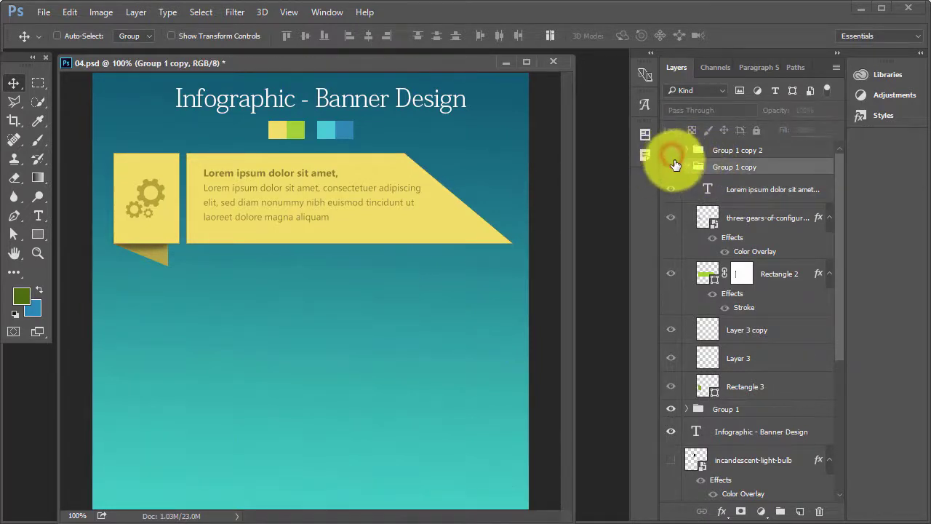
pyautogui.click(670, 166)
pyautogui.click(716, 149)
pyautogui.click(670, 150)
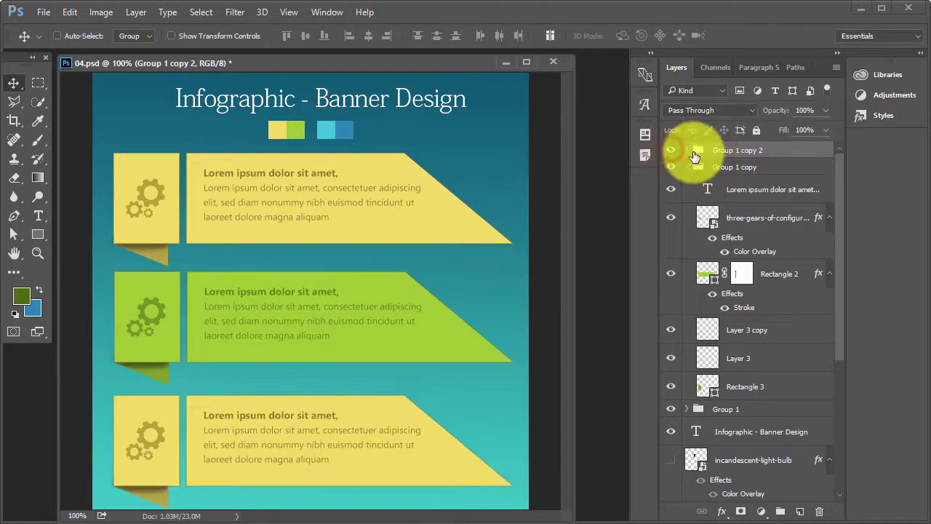
pyautogui.click(688, 151)
pyautogui.rightClick(175, 412)
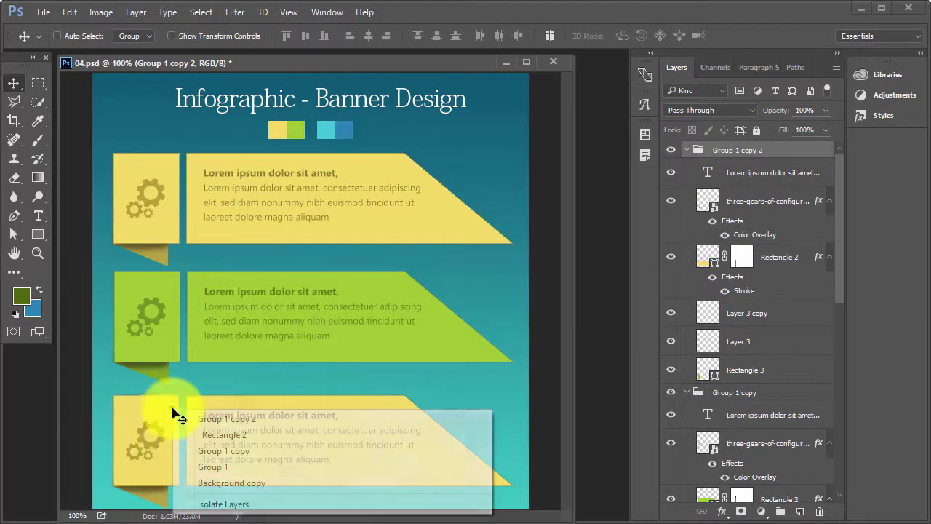
pyautogui.click(203, 440)
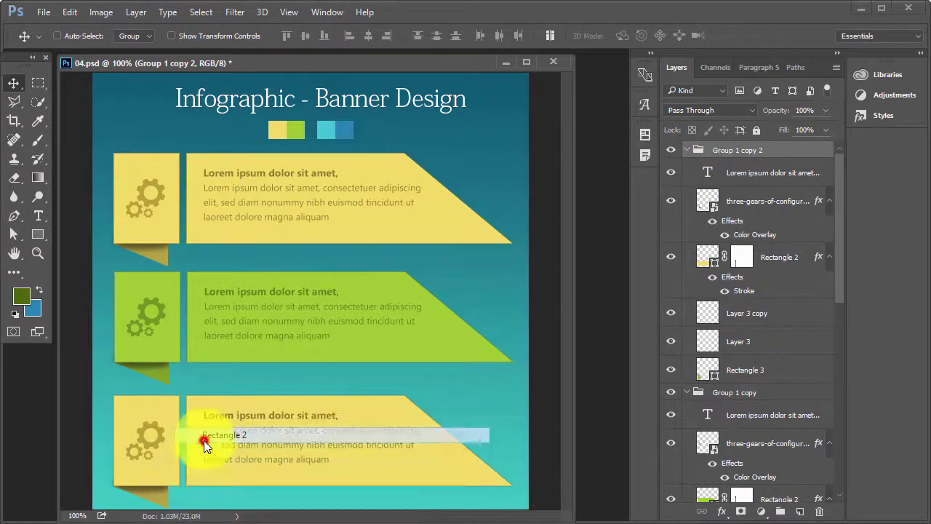
# - Recolour Rectangle 2's fill to the cyan sampled from the swatch under the title
pyautogui.doubleClick(707, 256)
pyautogui.click(324, 130)
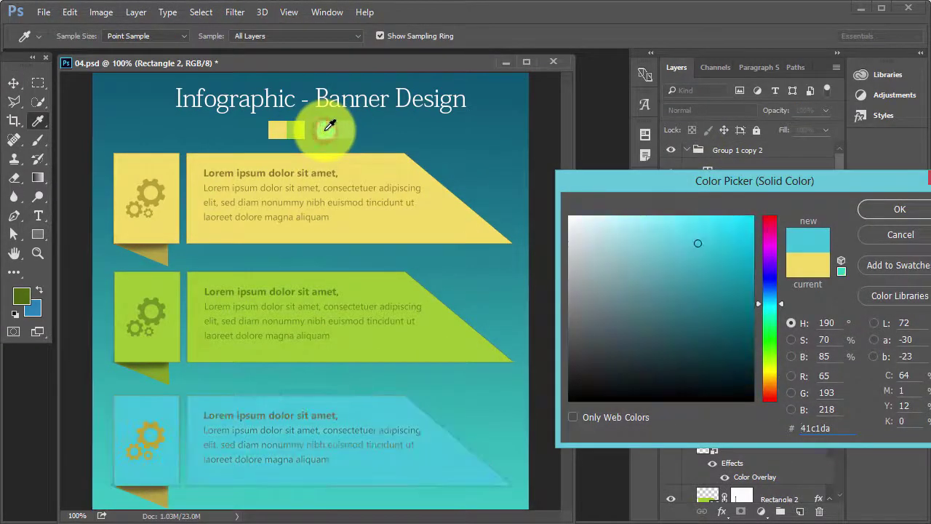
pyautogui.click(346, 132)
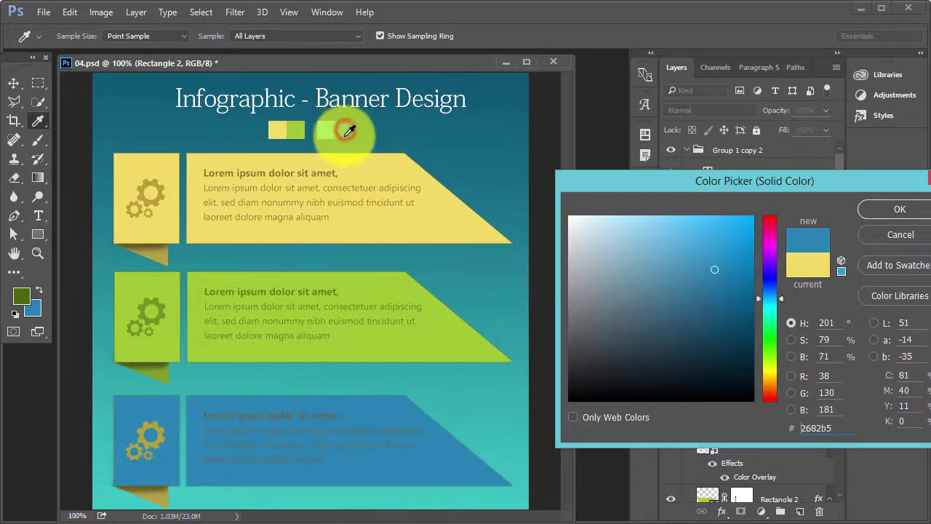
pyautogui.click(327, 130)
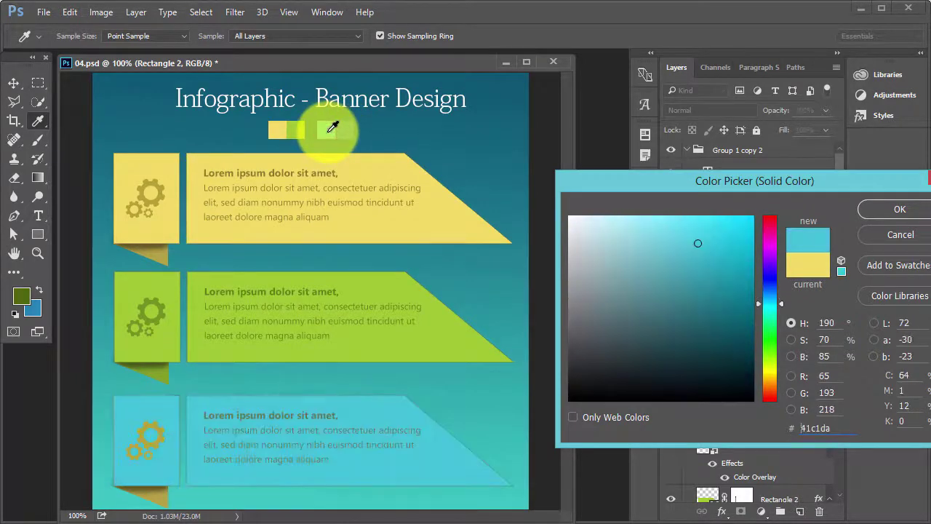
pyautogui.click(890, 211)
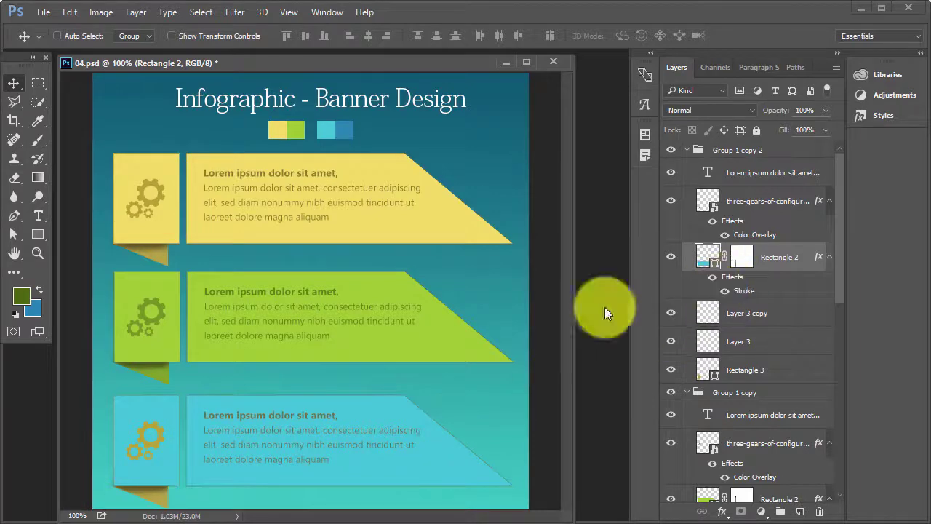
# - Give the bottom ribbon's gears layer a darker teal (208093) Color Overlay
pyautogui.rightClick(161, 435)
pyautogui.click(218, 315)
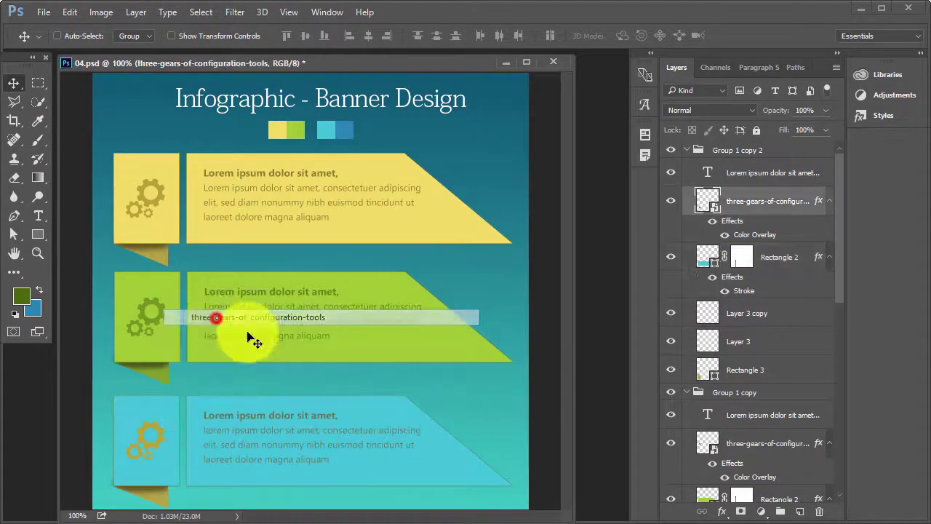
pyautogui.doubleClick(817, 206)
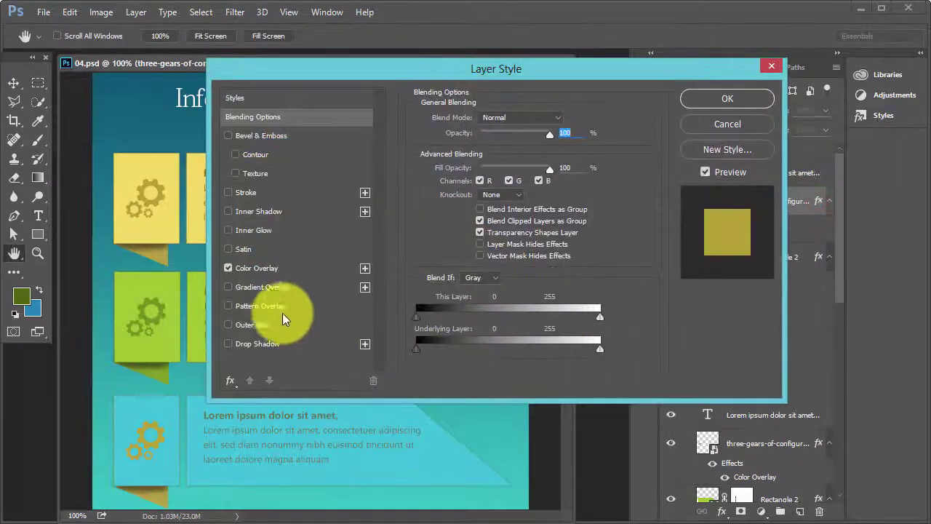
pyautogui.click(264, 269)
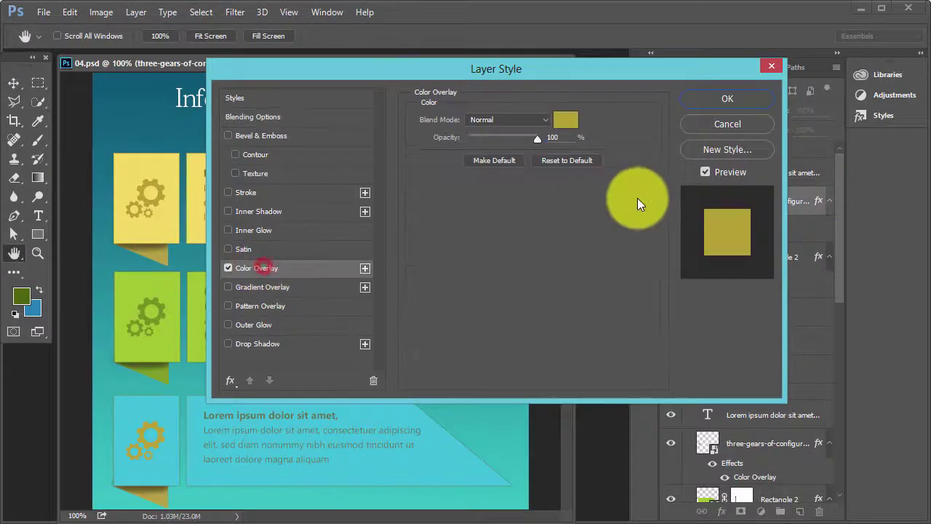
pyautogui.click(562, 120)
pyautogui.click(134, 394)
pyautogui.click(711, 295)
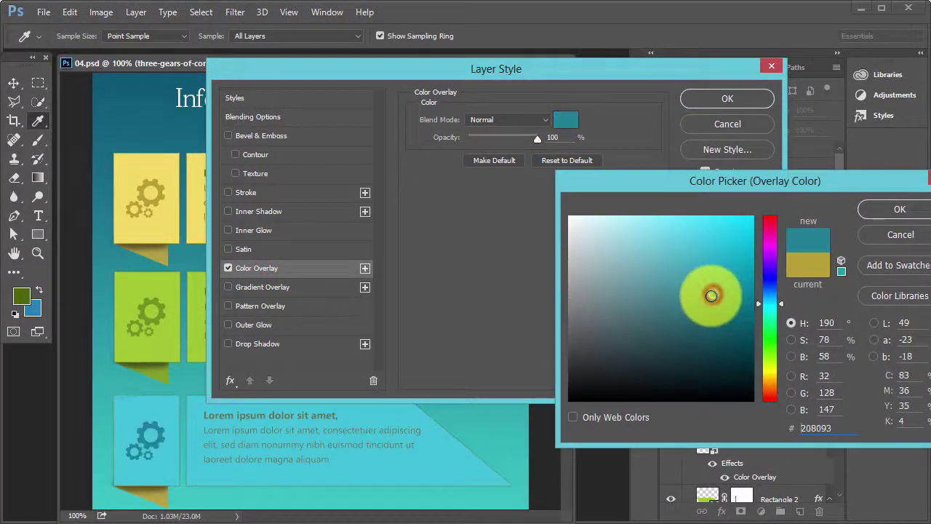
pyautogui.click(900, 211)
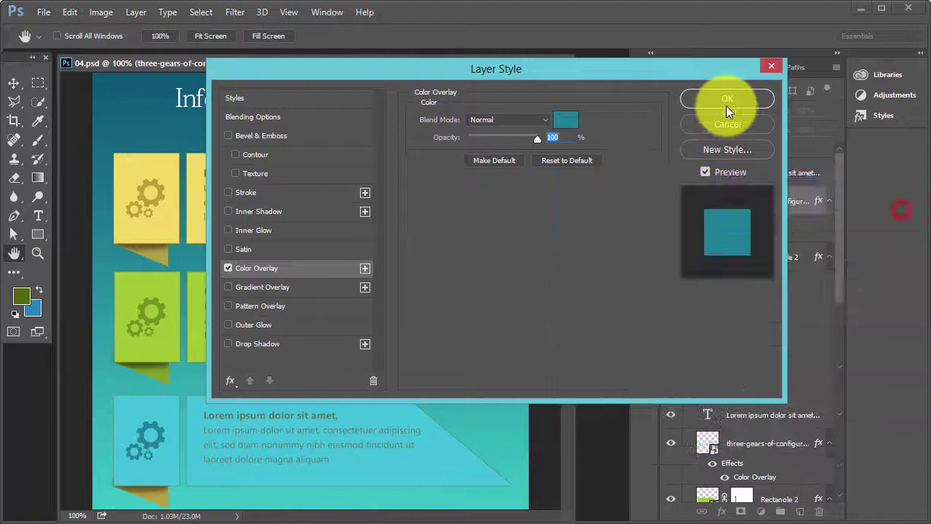
pyautogui.click(726, 102)
# - Select the bottom ribbon's text layer and set the foreground to the gears' teal
pyautogui.rightClick(307, 413)
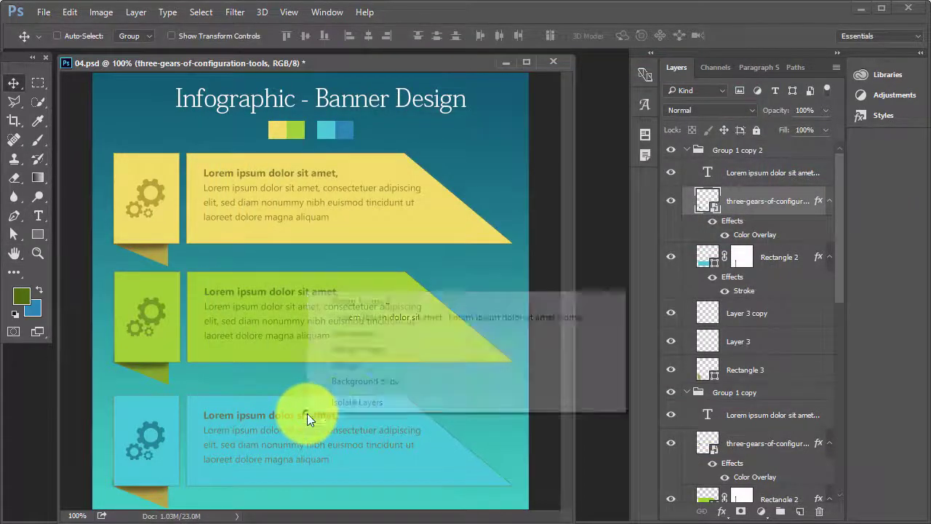
pyautogui.click(367, 321)
pyautogui.press('i')
pyautogui.click(21, 295)
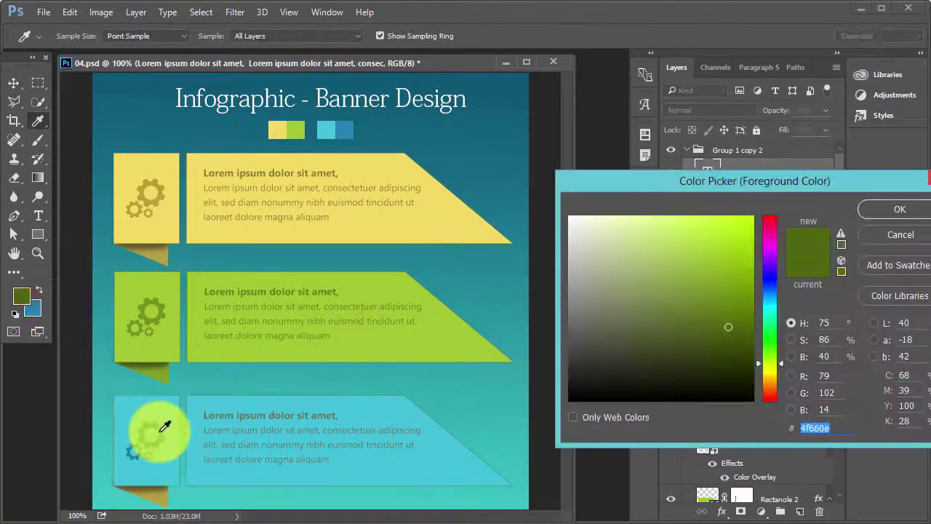
pyautogui.click(164, 425)
pyautogui.press('v')
pyautogui.click(894, 213)
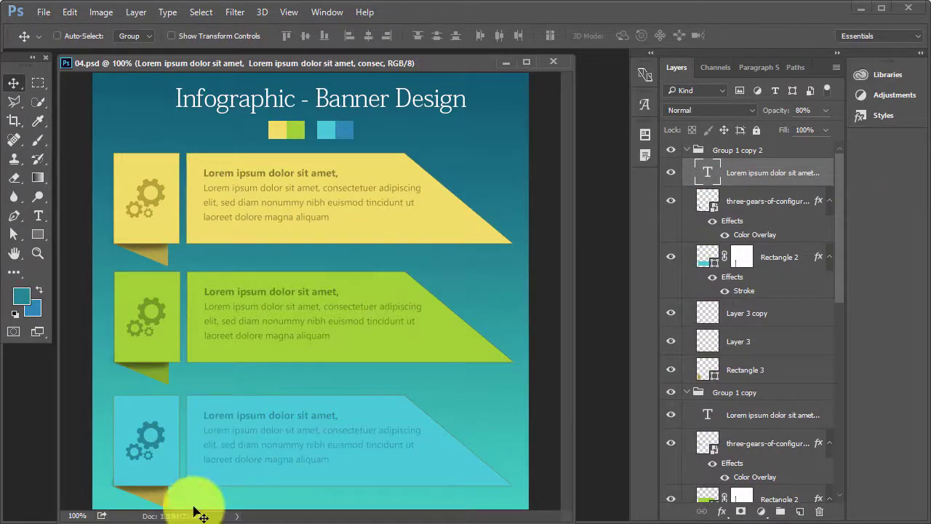
# - Recolour the bottom ribbon's Rectangle 3 fold to the teal sampled from the gears
pyautogui.rightClick(166, 505)
pyautogui.click(207, 423)
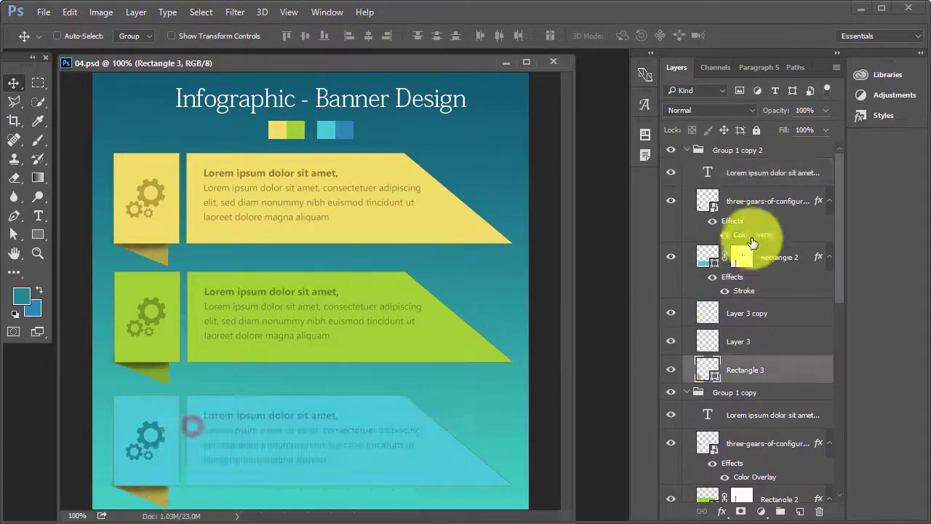
pyautogui.doubleClick(709, 369)
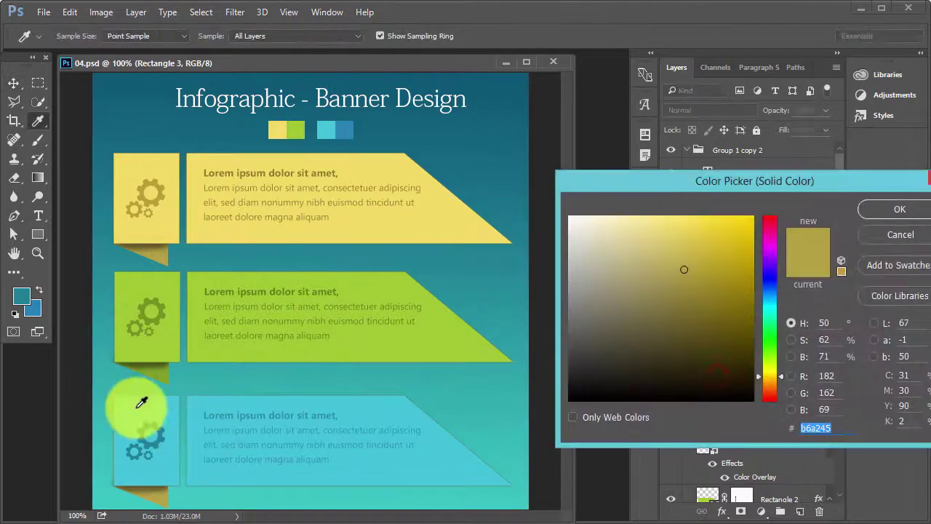
pyautogui.click(146, 434)
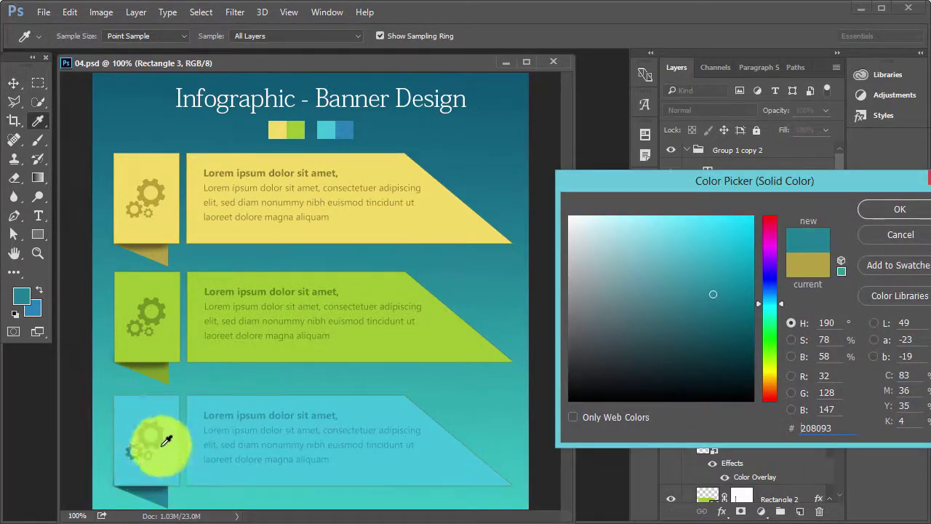
pyautogui.click(916, 210)
pyautogui.press('v')
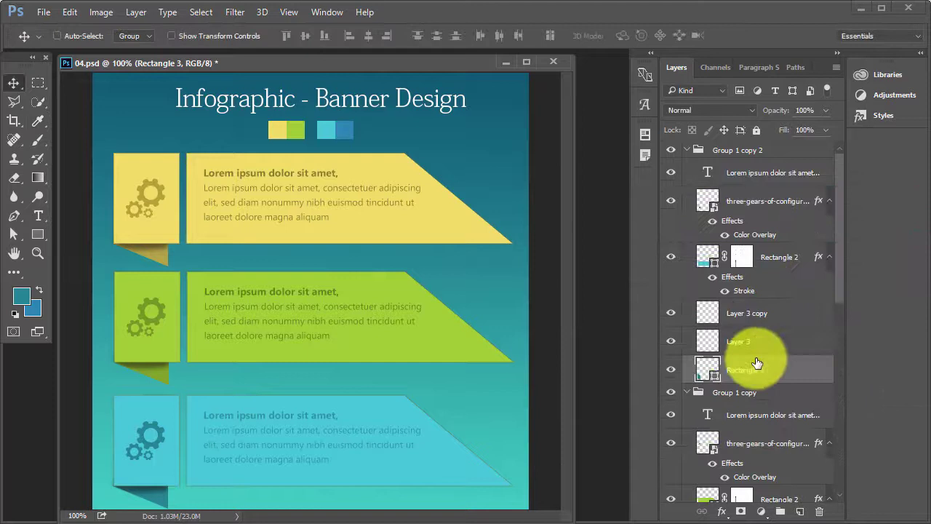
# - Save the banner file with Ctrl+S
pyautogui.hotkey('ctrl', 's')
pyautogui.press('Tab')
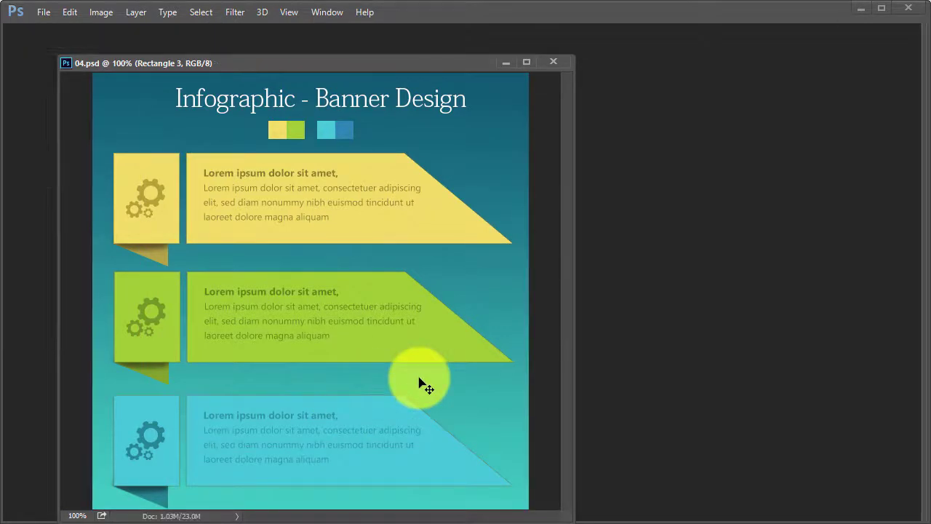
pyautogui.press('Tab')
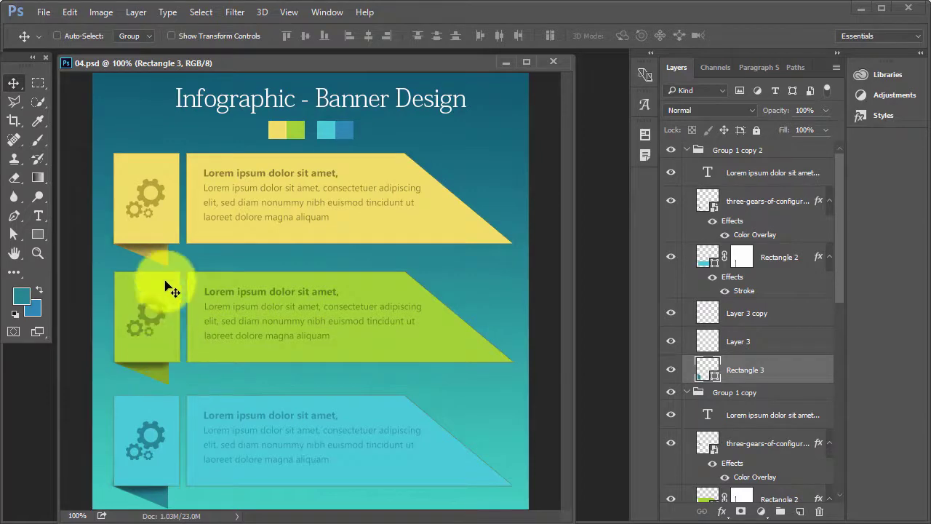
# - Check the yellow ribbon's Rectangle 3 fill and keep its colour unchanged
pyautogui.rightClick(162, 253)
pyautogui.click(200, 309)
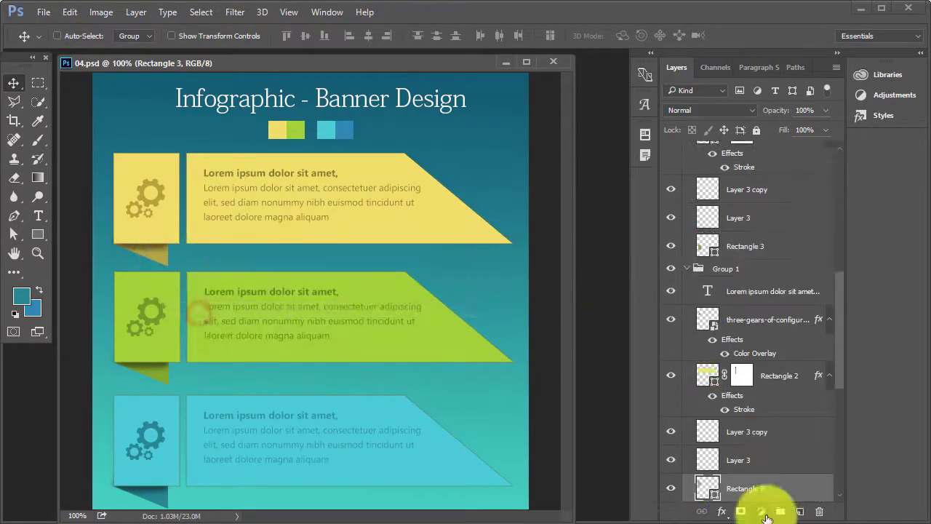
pyautogui.doubleClick(709, 489)
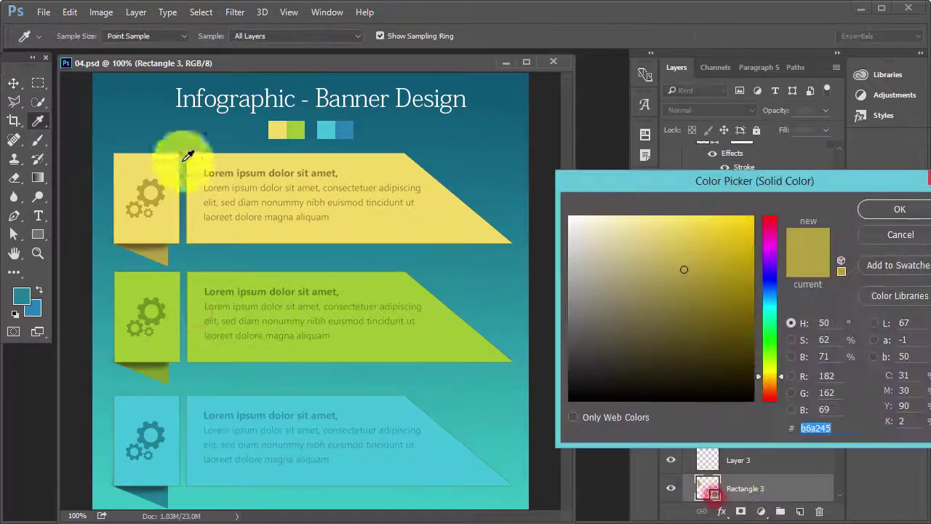
pyautogui.click(902, 210)
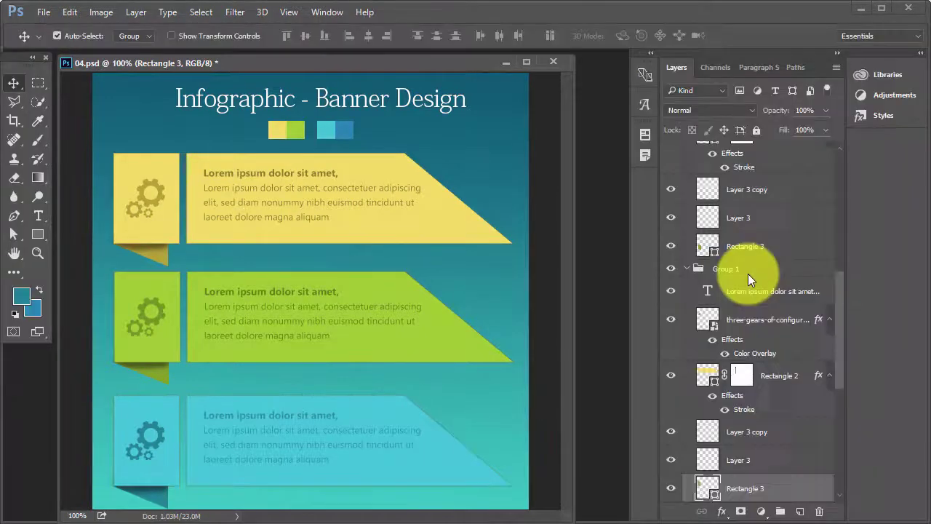
pyautogui.moveTo(841, 291); pyautogui.dragTo(849, 150)
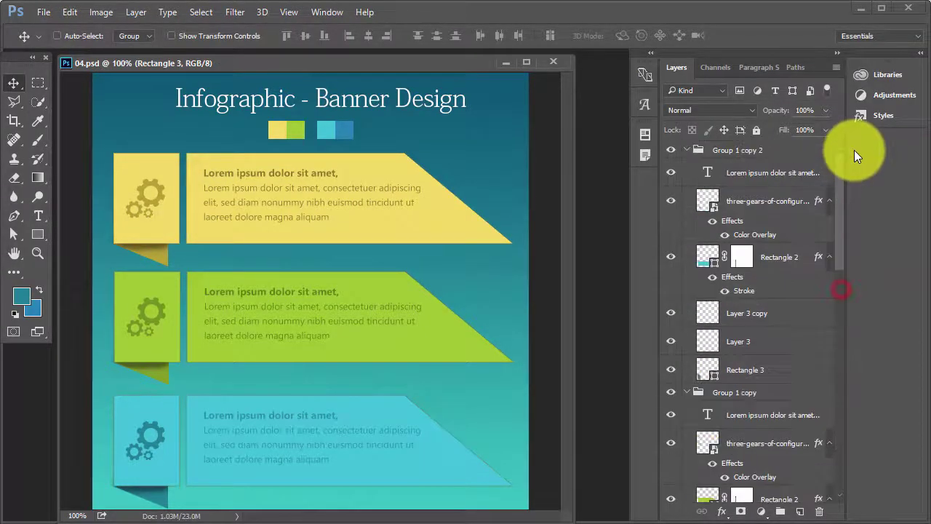
# - Collapse Group 1 copy 2, Group 1 copy and Group 1, leaving Group 1 selected
pyautogui.click(687, 150)
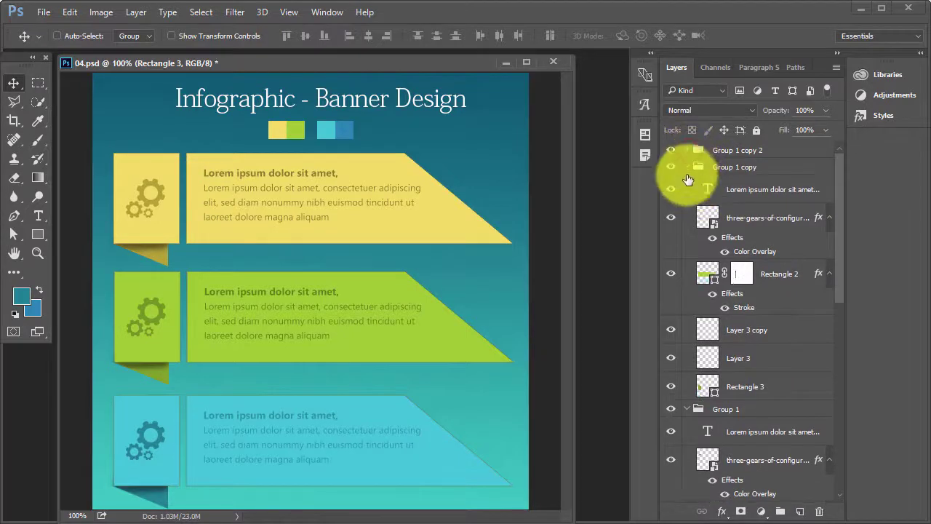
pyautogui.click(685, 169)
pyautogui.click(688, 183)
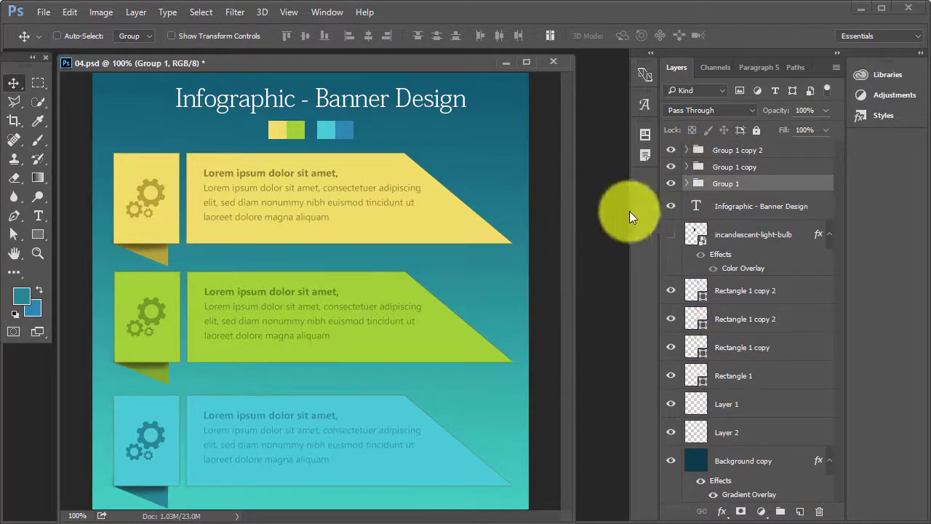
# - Draw a flat oval selection with the Elliptical Marquee just beneath the yellow ribbon
pyautogui.click(34, 233)
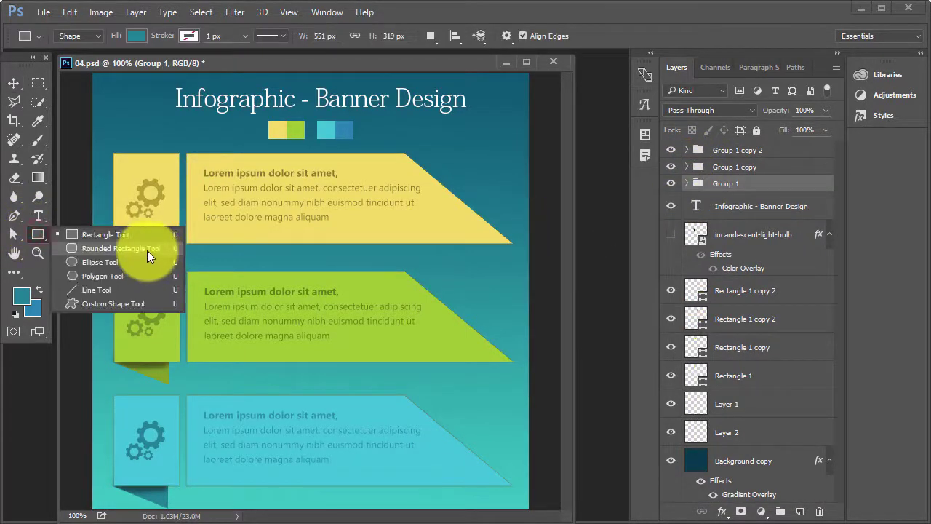
pyautogui.click(147, 262)
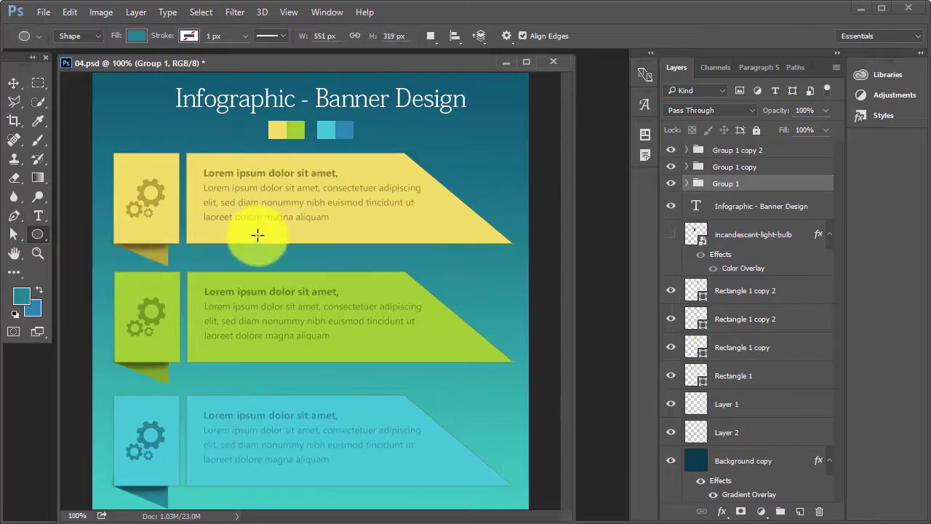
pyautogui.click(42, 83)
pyautogui.click(117, 102)
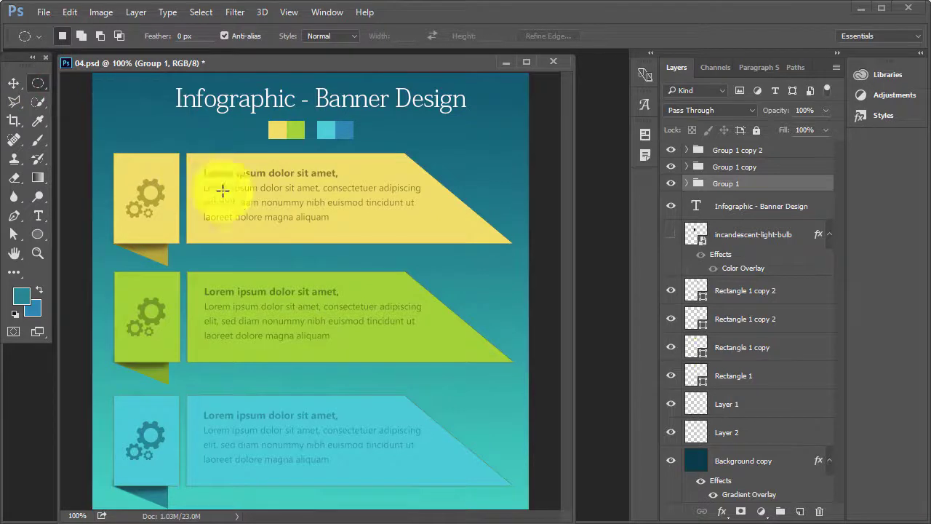
pyautogui.moveTo(234, 233); pyautogui.dragTo(434, 252)
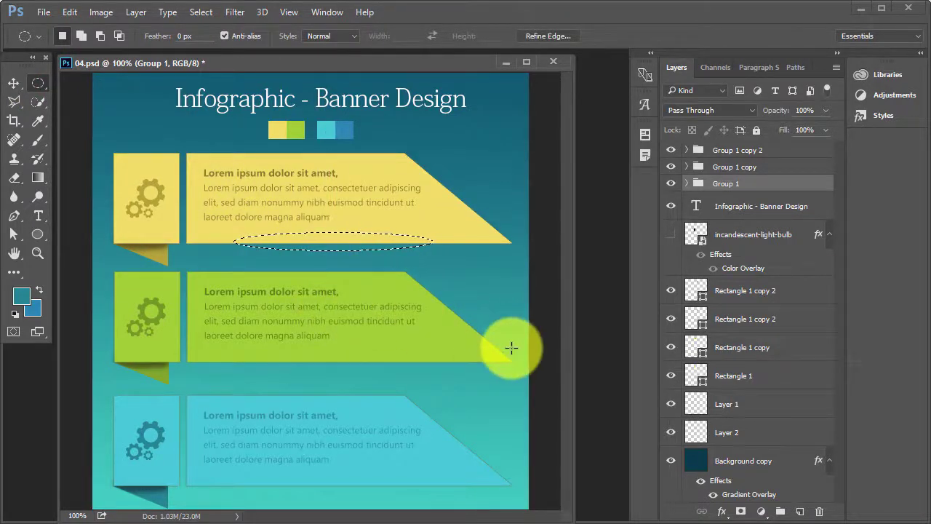
# - Fill the oval with black on a new Layer 4 placed behind the yellow ribbon
pyautogui.hotkey('ctrl', 'shift', 'n')
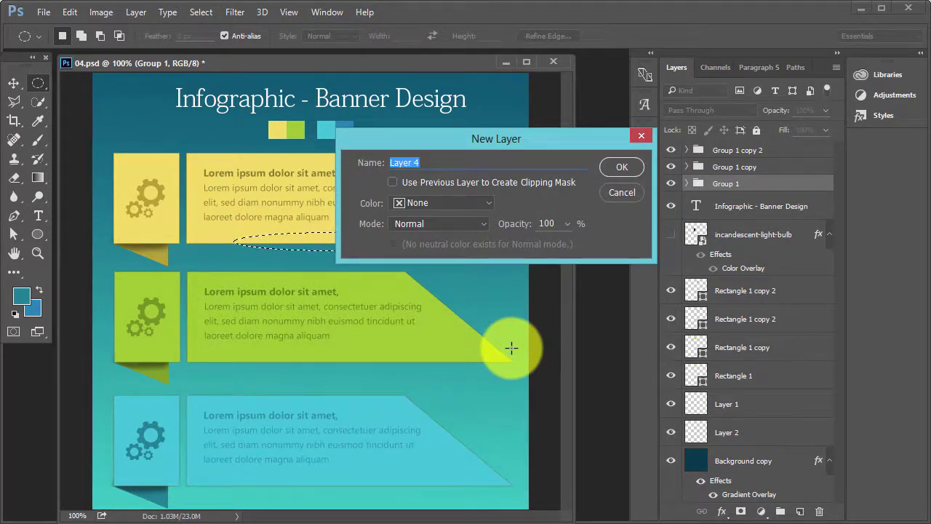
pyautogui.press('Return')
pyautogui.hotkey('alt', 'BackSpace')
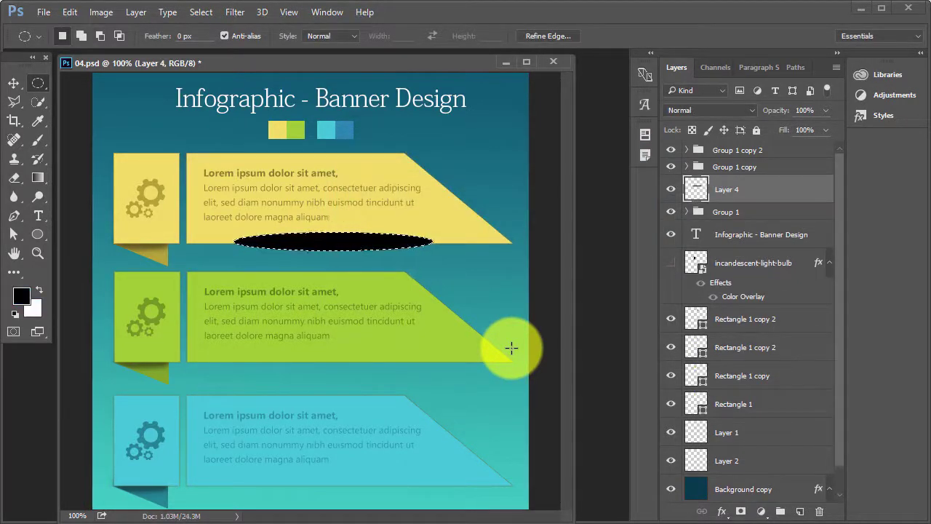
pyautogui.press('v')
pyautogui.hotkey('ctrl', 'shift', '[')
pyautogui.hotkey('ctrl', ']')
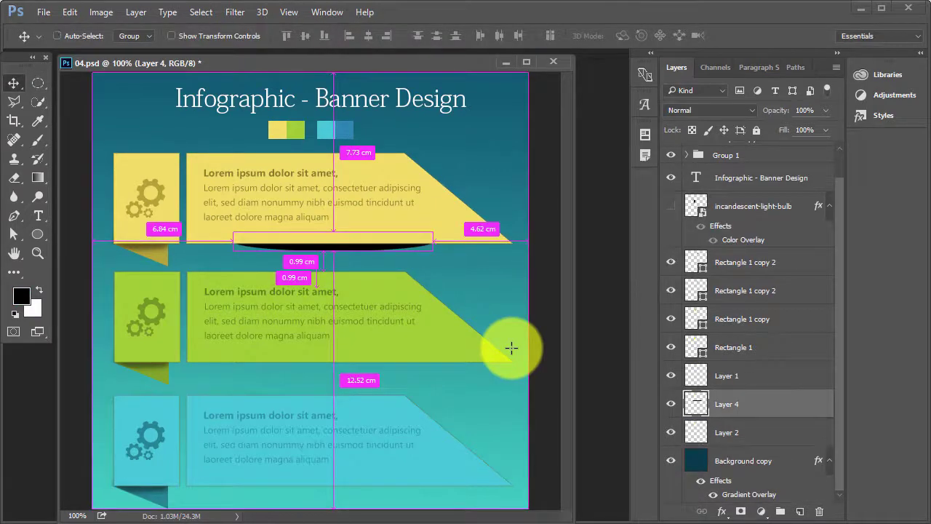
pyautogui.press('Tab')
pyautogui.press('Tab')
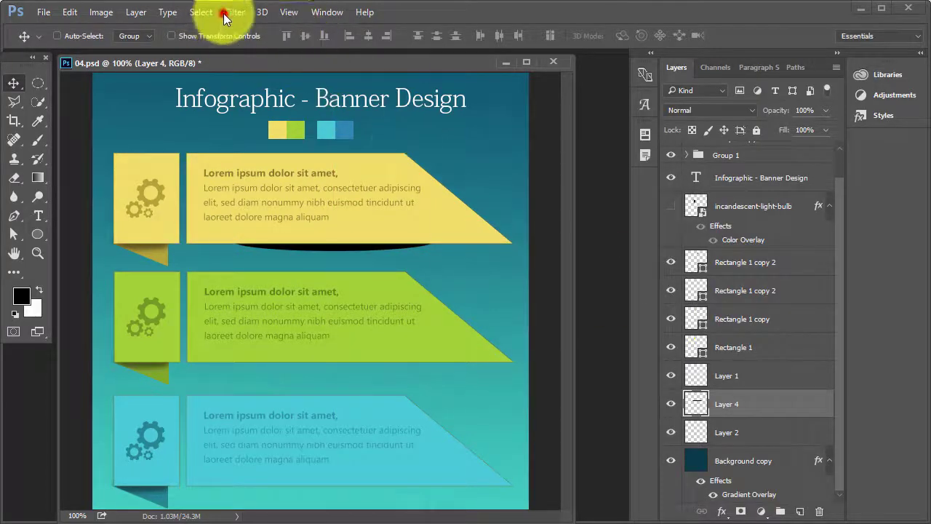
# - Soften the black oval shadow with a Gaussian Blur
pyautogui.click(224, 13)
pyautogui.click(261, 172)
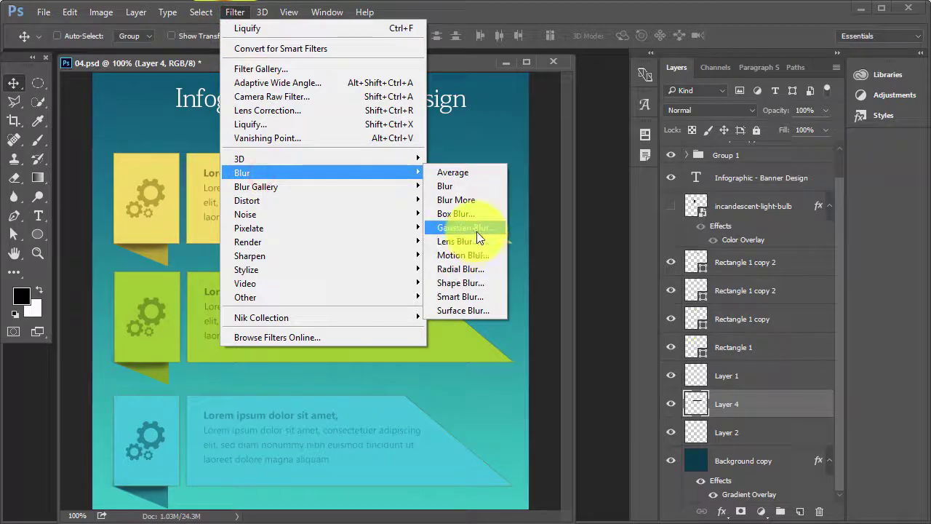
pyautogui.click(474, 230)
pyautogui.moveTo(440, 317); pyautogui.dragTo(444, 319)
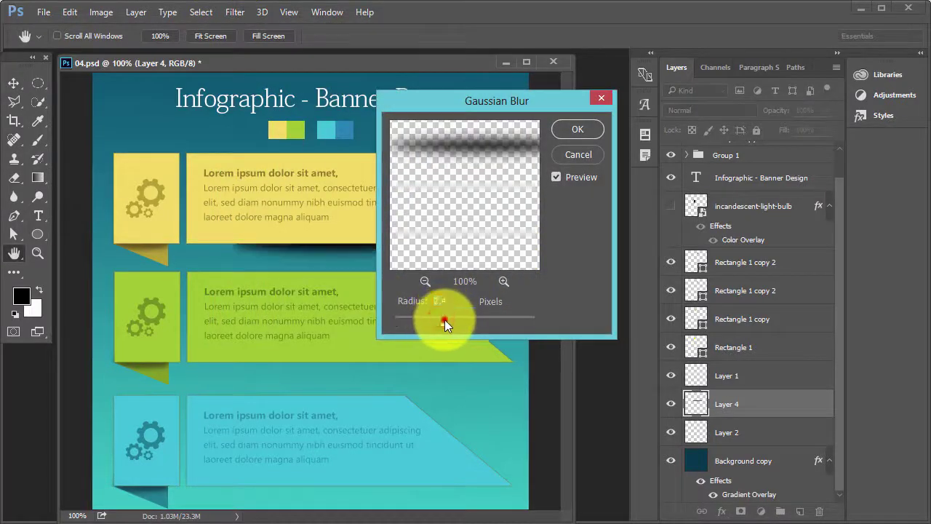
pyautogui.click(565, 129)
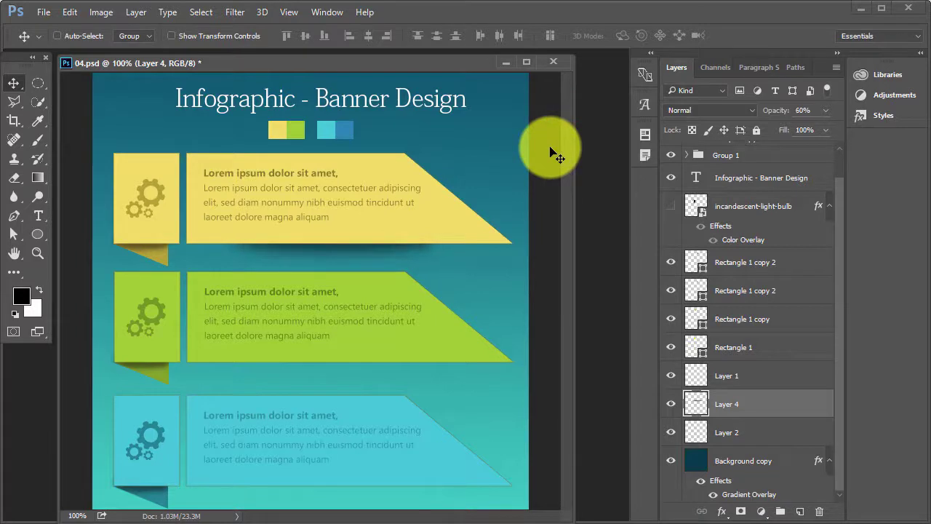
# - Stretch the shadow wider under the yellow ribbon with Free Transform
pyautogui.hotkey('ctrl', 't')
pyautogui.moveTo(473, 241); pyautogui.dragTo(482, 249)
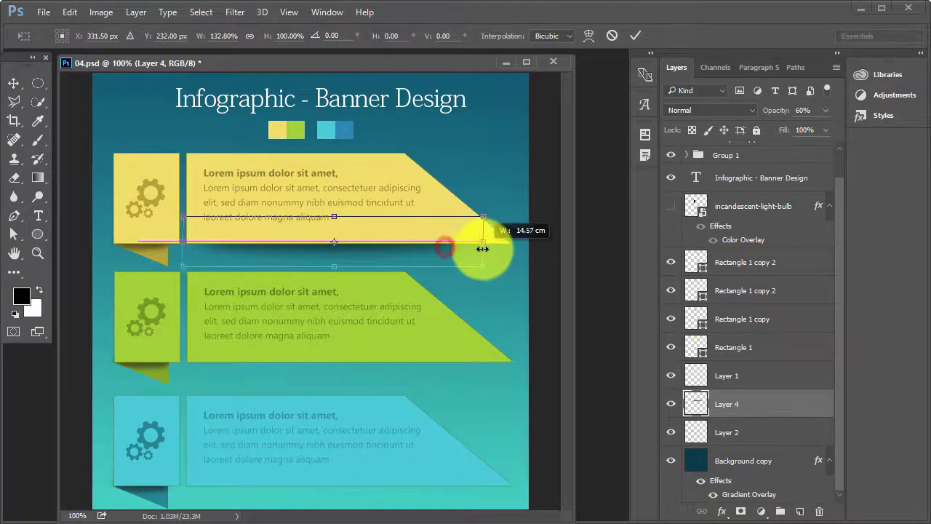
pyautogui.press('Return')
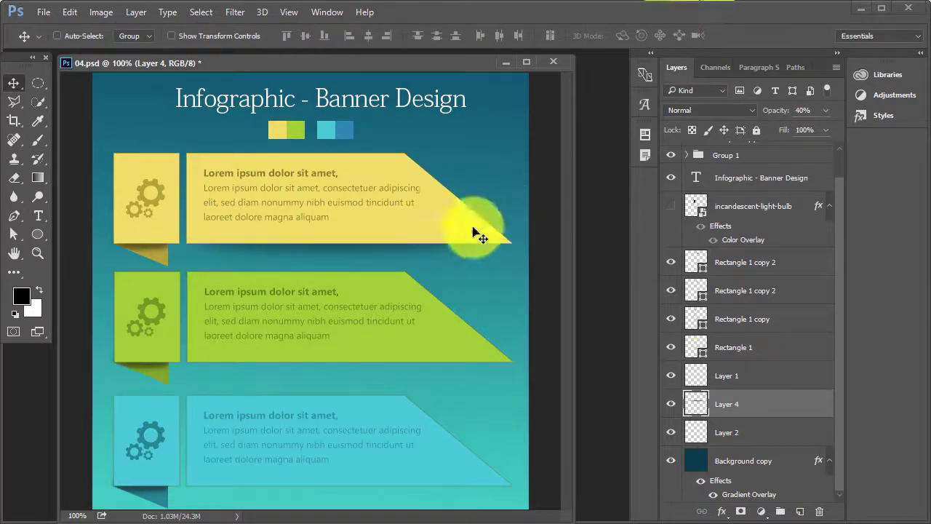
# - Place copies of the shadow beneath the green and cyan ribbons
pyautogui.moveTo(324, 249); pyautogui.dragTo(317, 364)
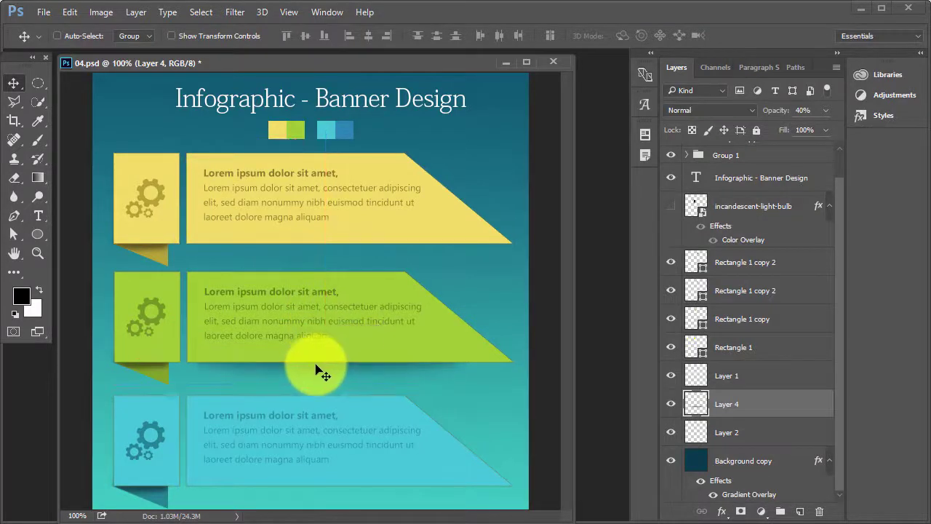
pyautogui.moveTo(317, 363)
pyautogui.mouseDown()
pyautogui.moveTo(326, 281)
pyautogui.moveTo(313, 368)
pyautogui.moveTo(329, 494)
pyautogui.mouseUp()
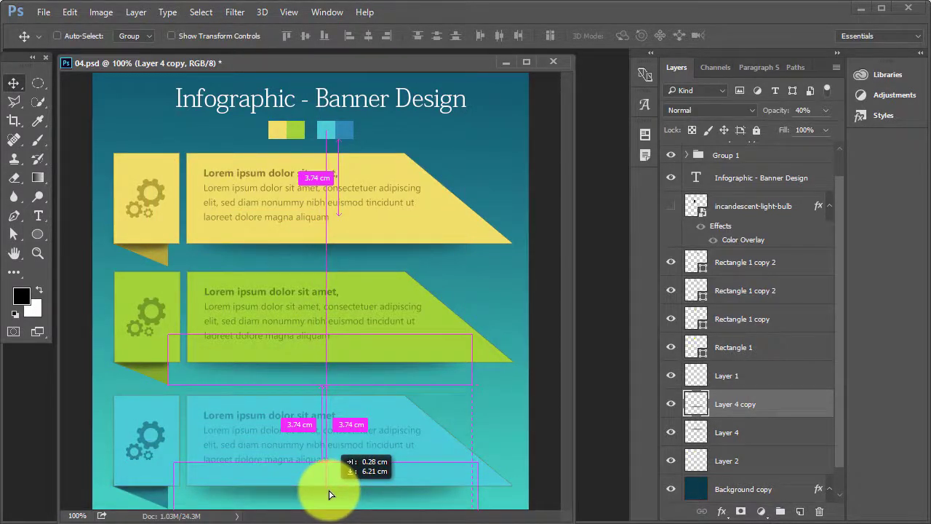
pyautogui.moveTo(328, 494); pyautogui.dragTo(329, 495)
pyautogui.moveTo(575, 267); pyautogui.dragTo(521, 276)
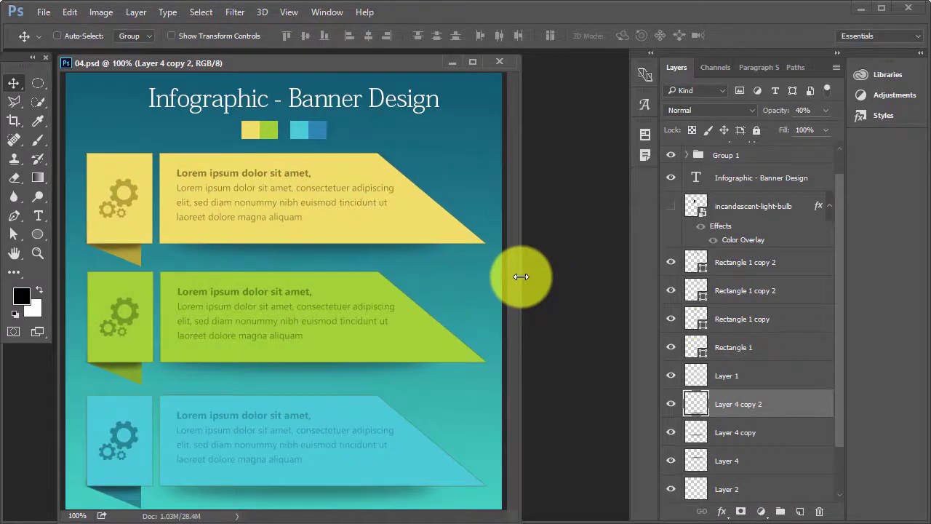